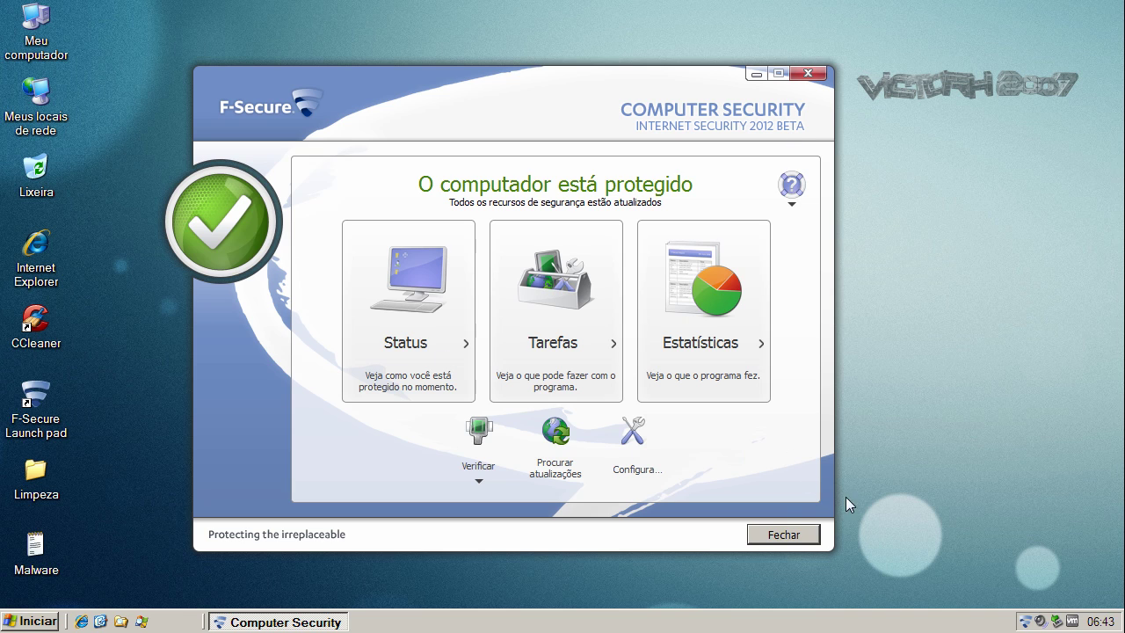
- Review the F-Secure Computer Security statistics and the status of the installed security features, and close the window
left_click(730, 334)
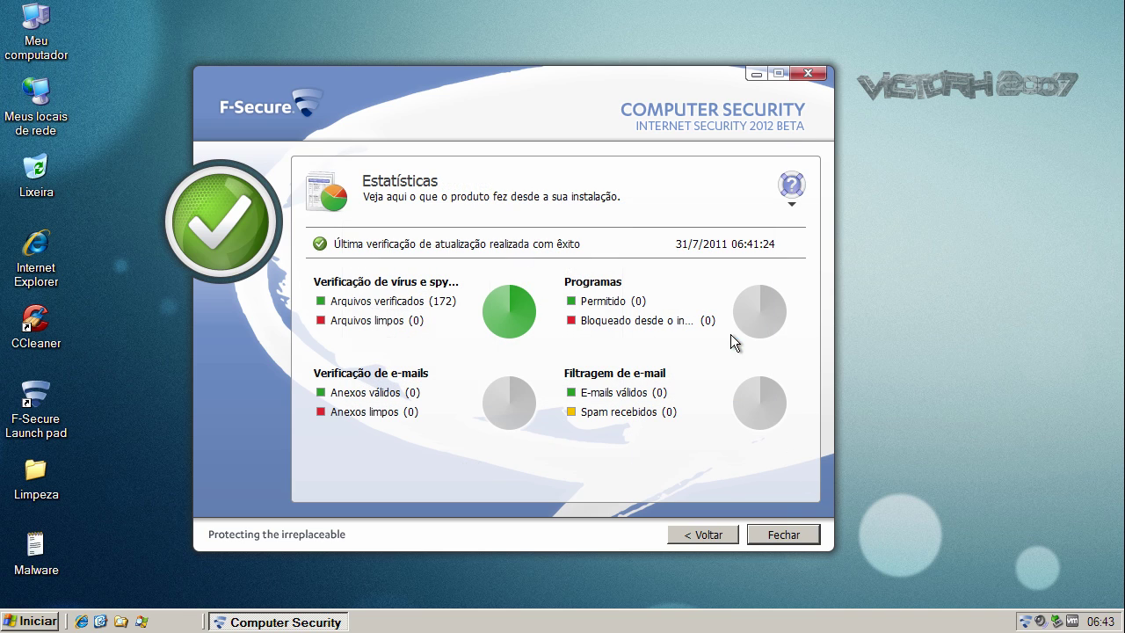
left_click(704, 533)
left_click(447, 369)
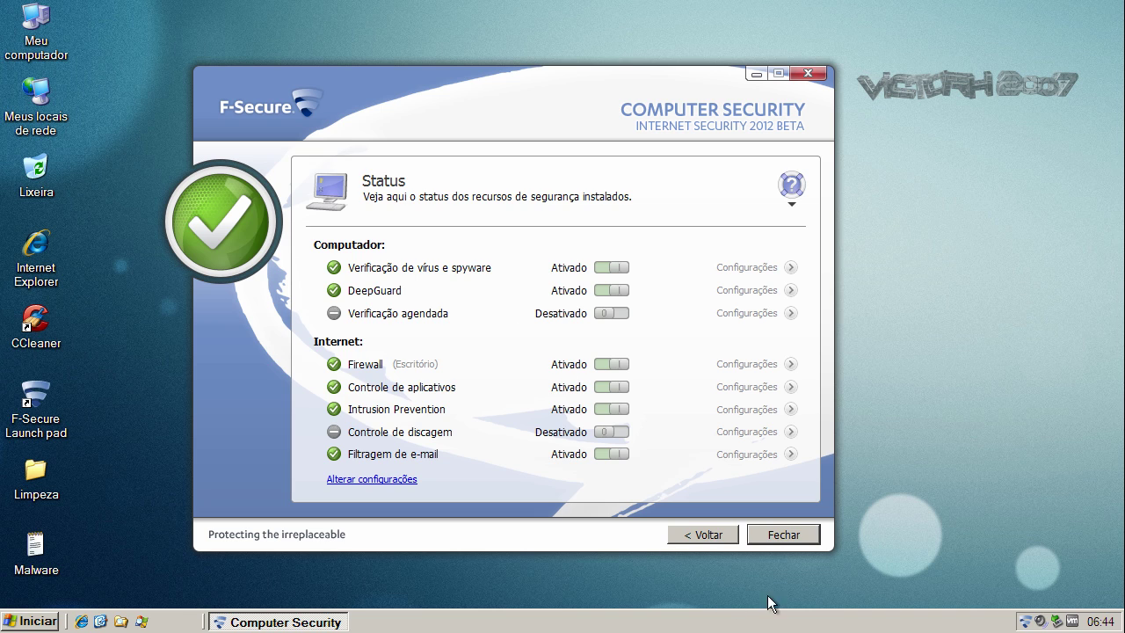
left_click(785, 535)
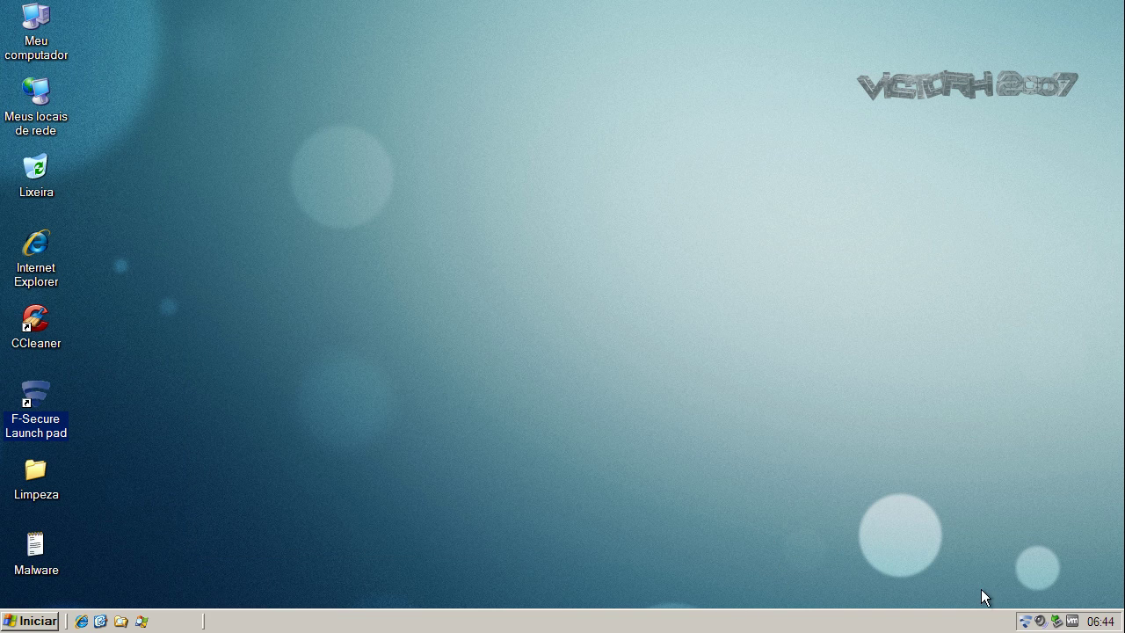
- Reopen Computer Security from the F-Secure launch pad, check for updates, and close its windows
left_click(1027, 624)
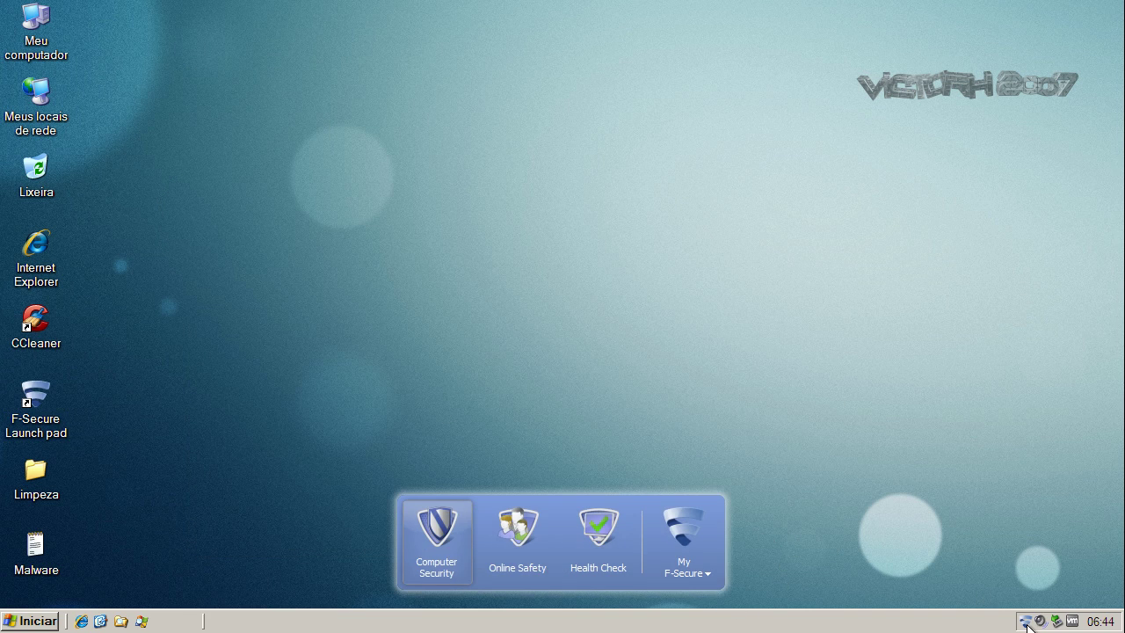
left_click(453, 547)
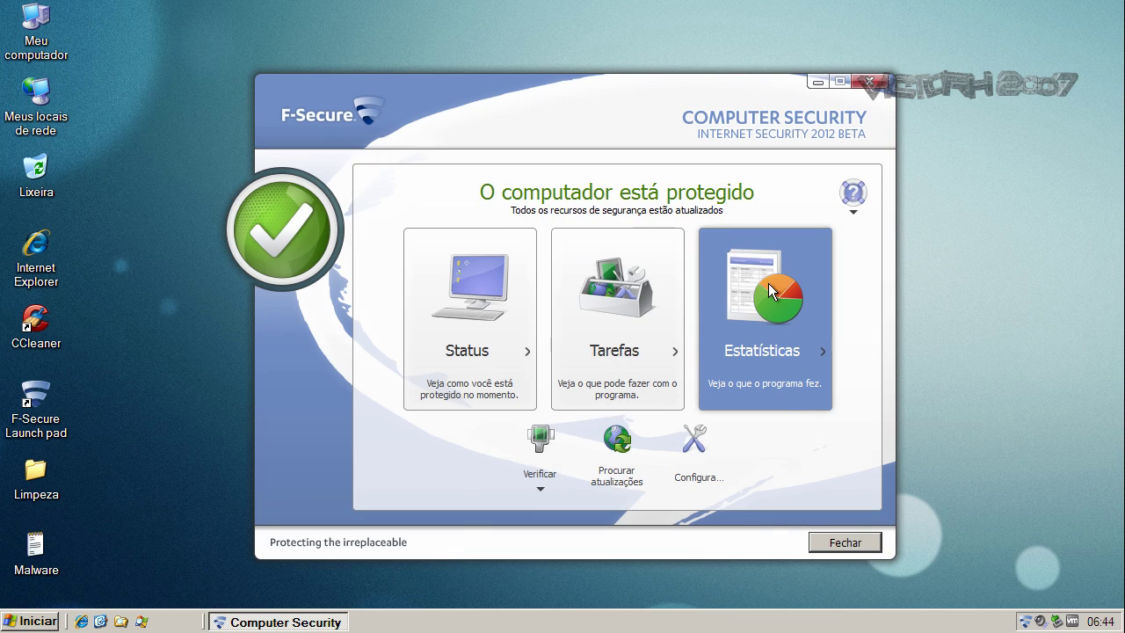
left_click(619, 464)
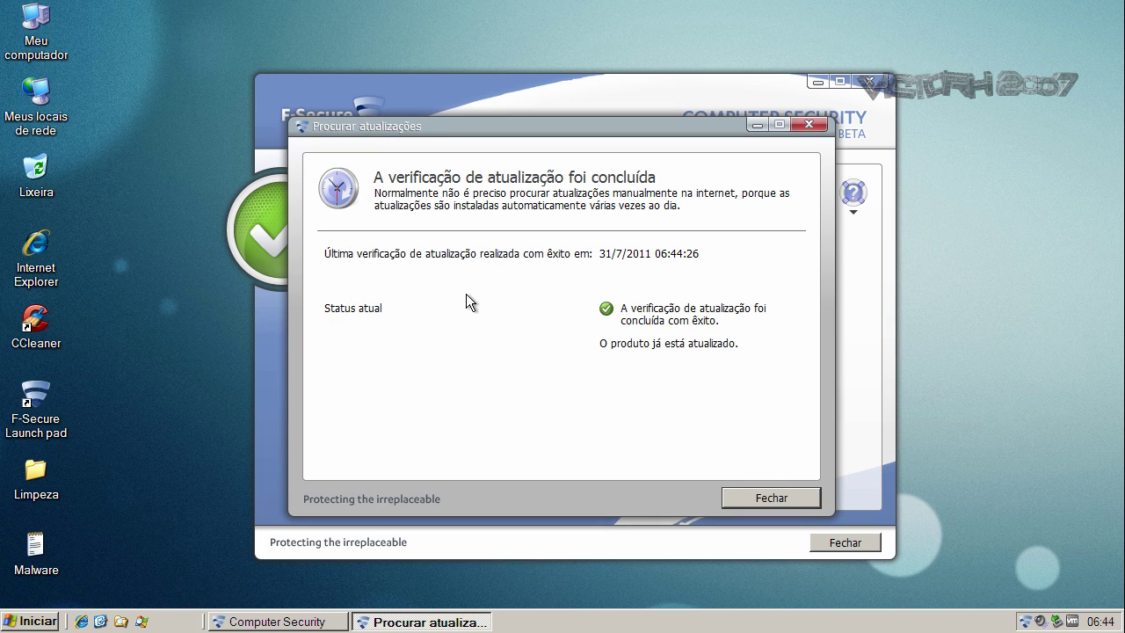
left_click(785, 498)
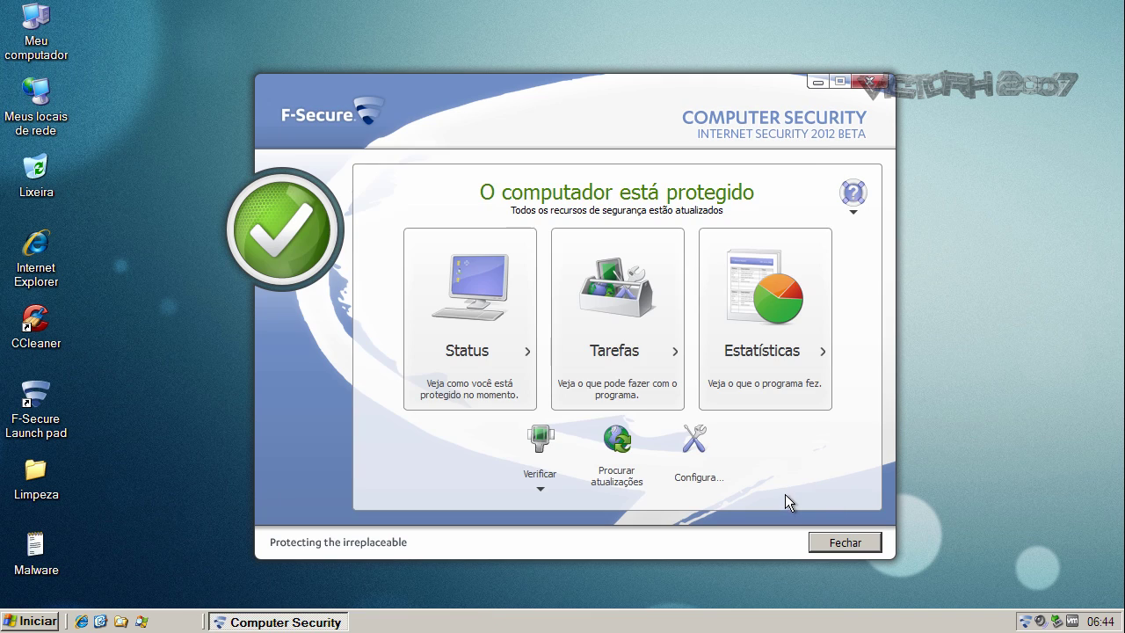
left_click(868, 80)
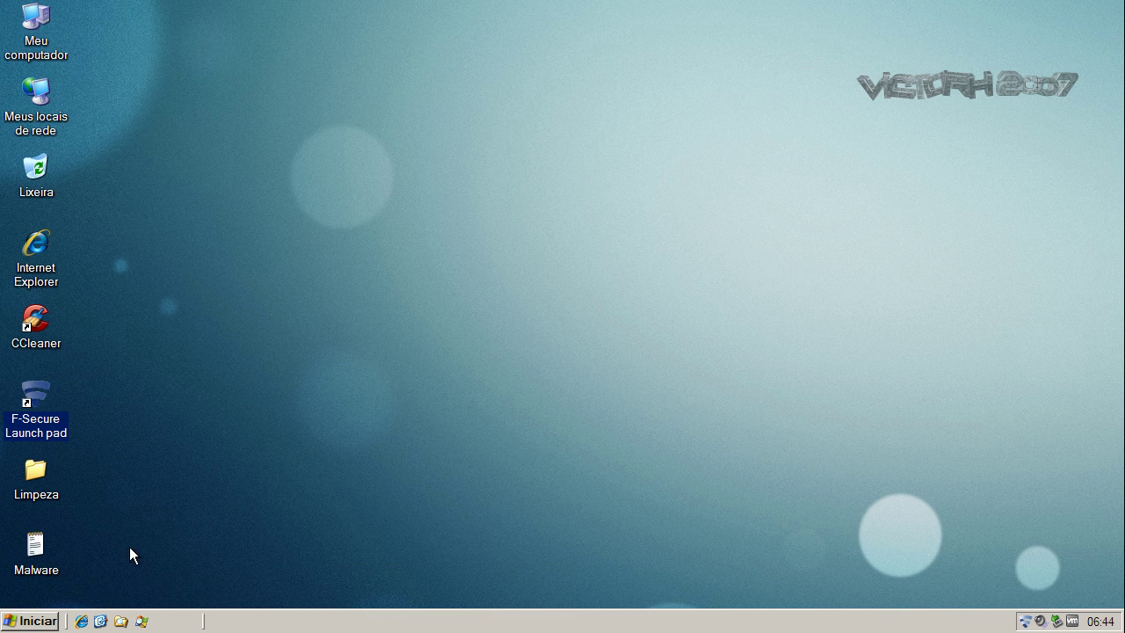
- Open Process Explorer and examine the running F-Secure Corporation processes from fsdfwd.exe to fssm32.exe, leaving it minimized
left_click(142, 621)
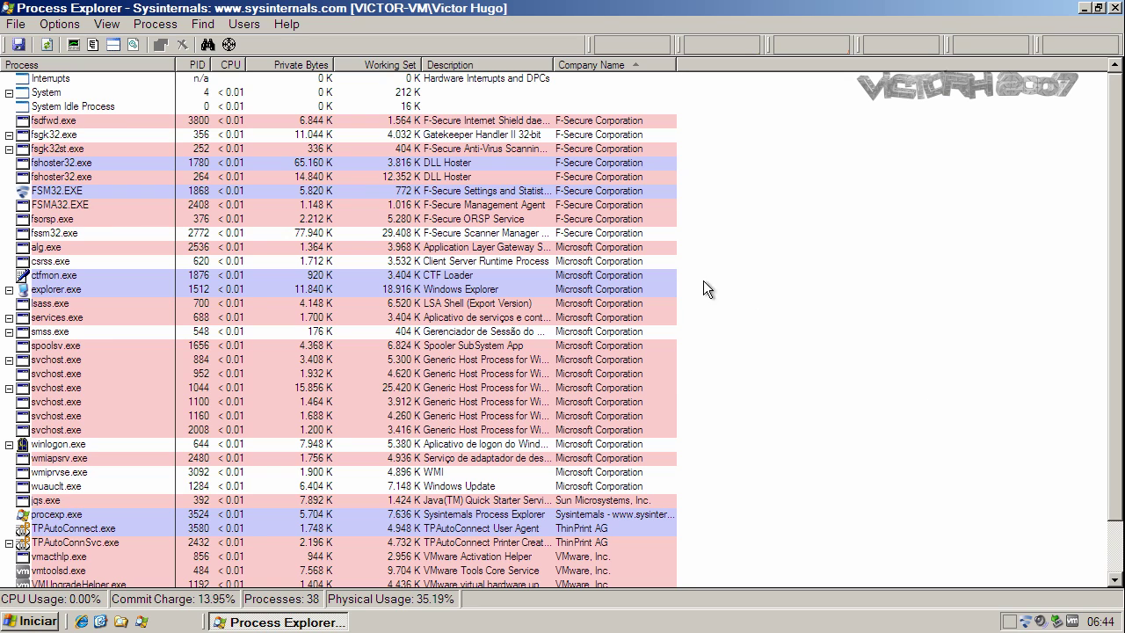
left_click(563, 123)
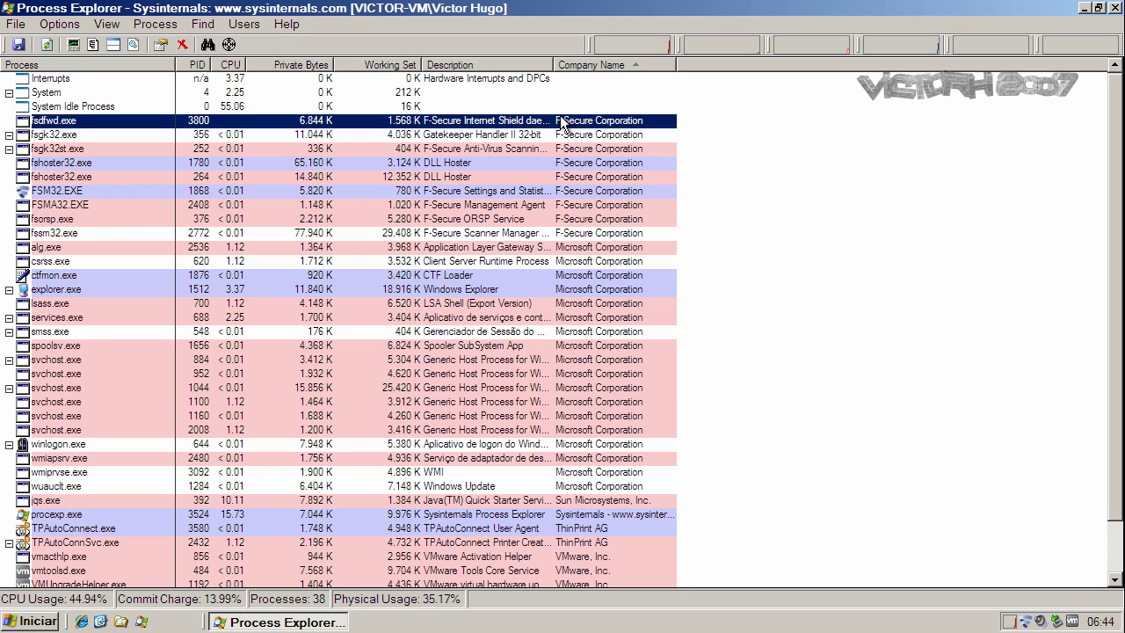
left_click(566, 136)
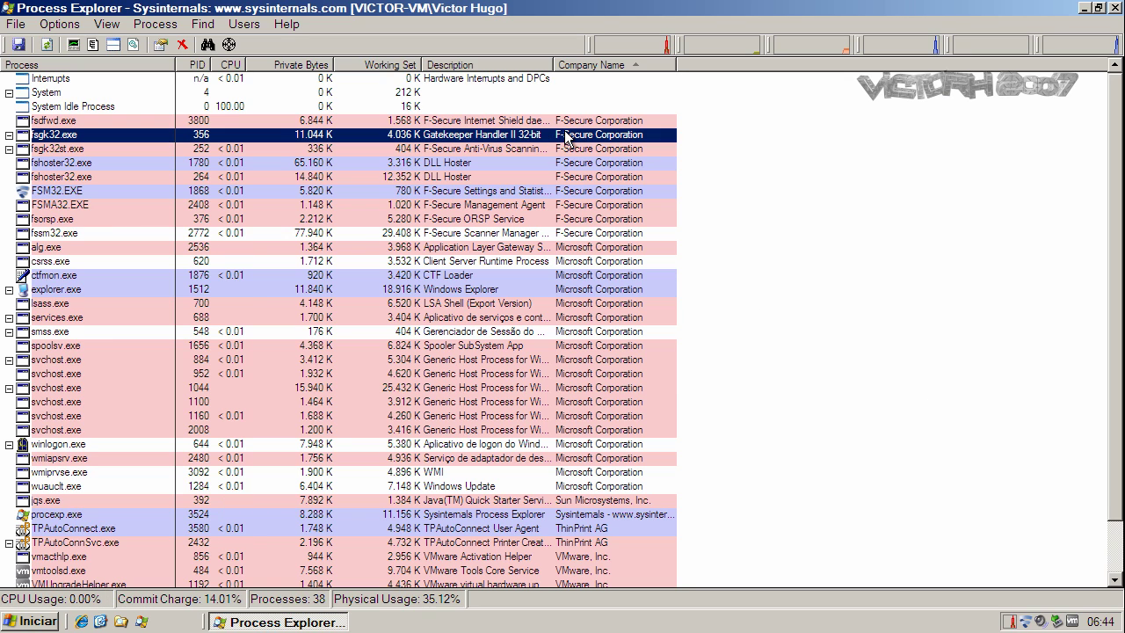
left_click(565, 149)
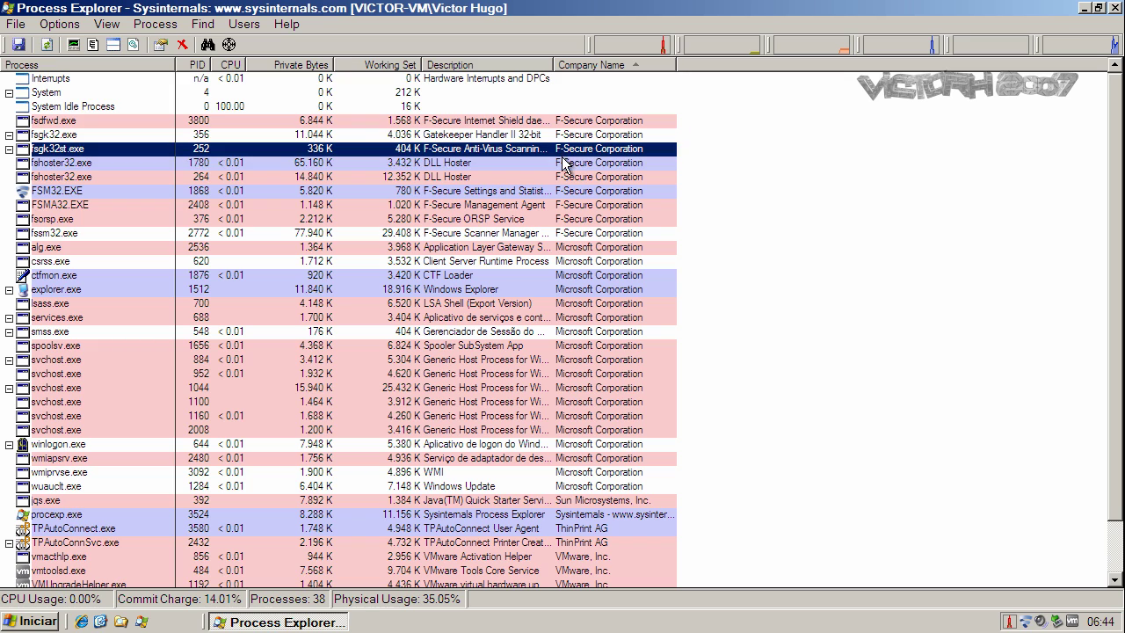
left_click(563, 163)
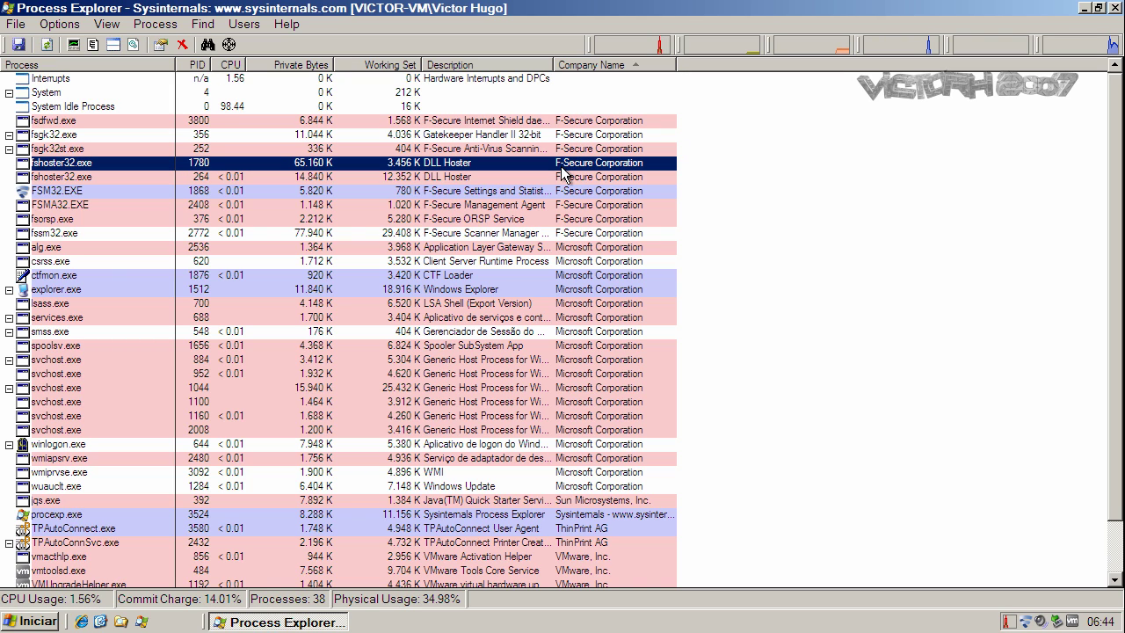
left_click(565, 179)
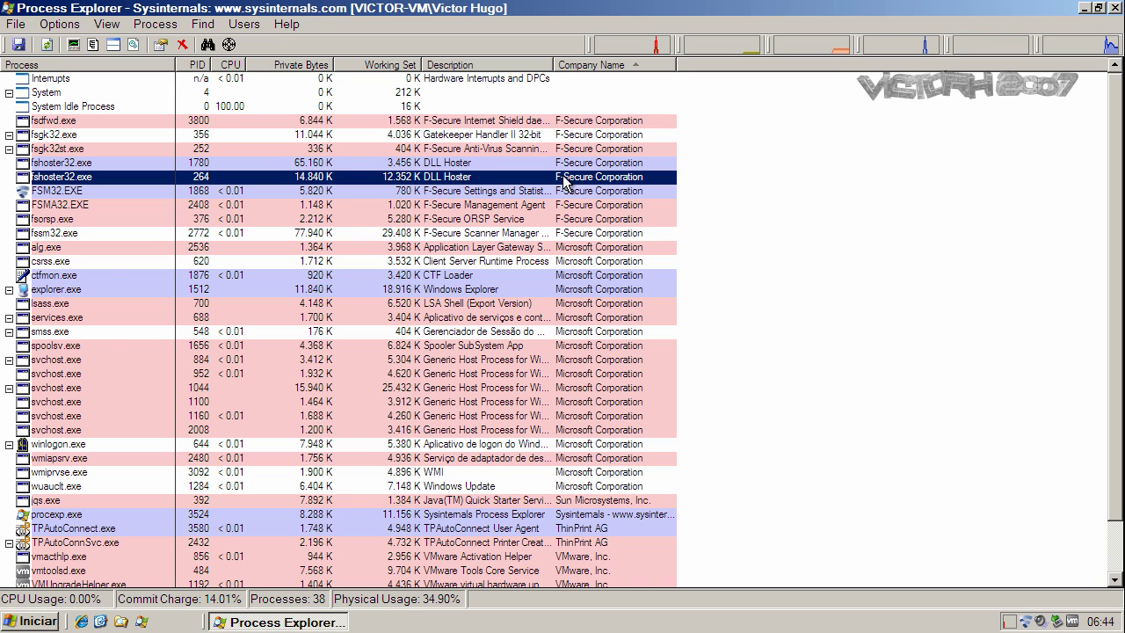
left_click(561, 191)
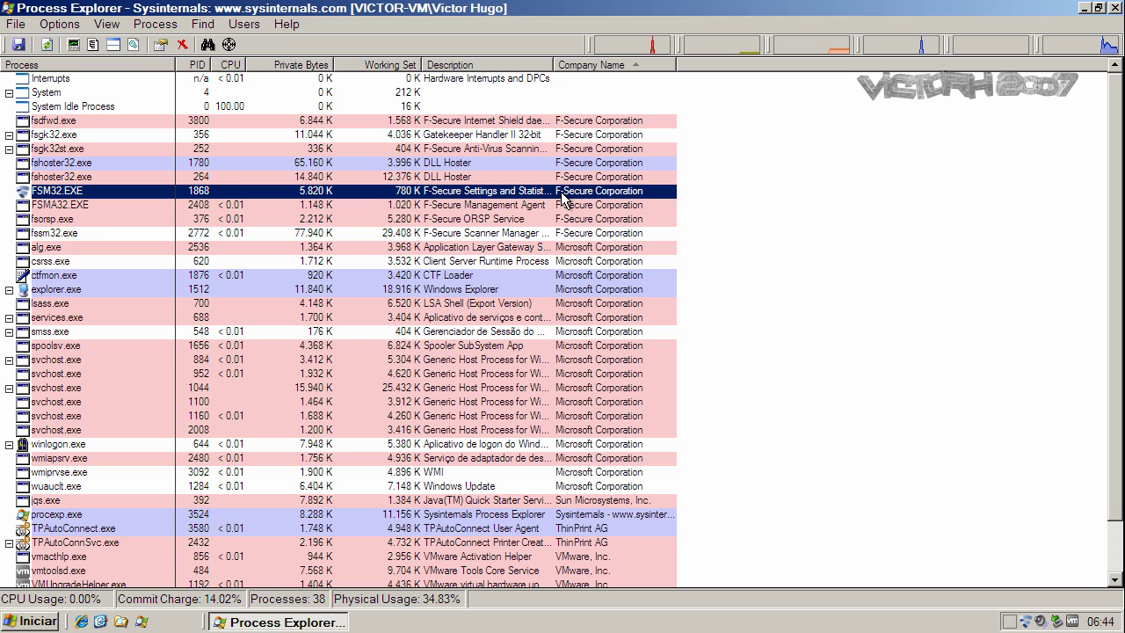
left_click(568, 207)
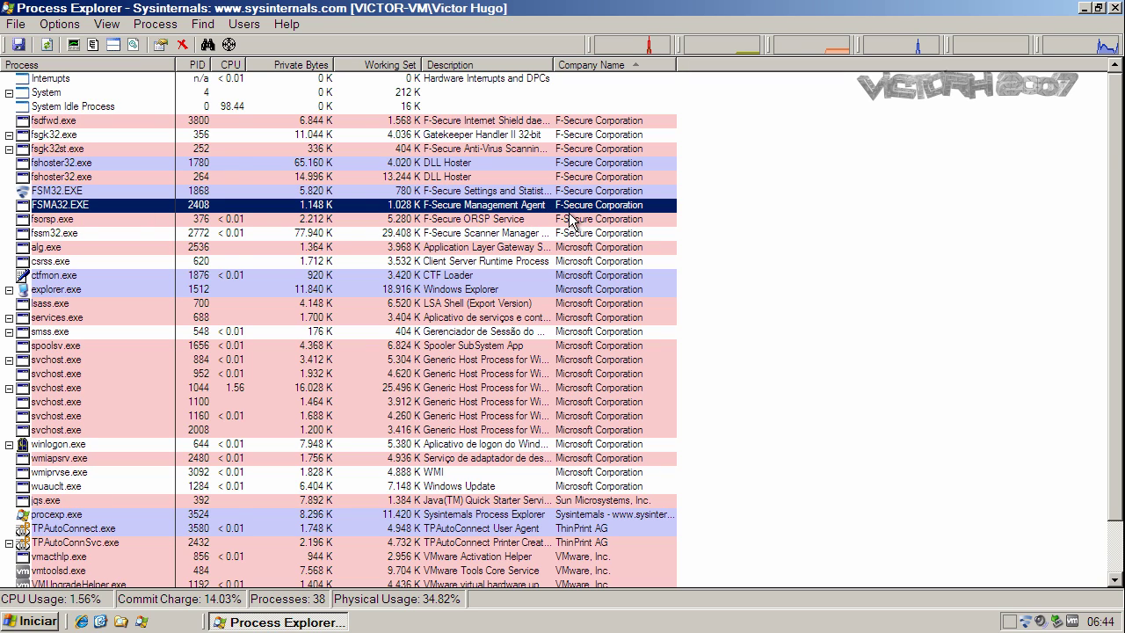
left_click(569, 219)
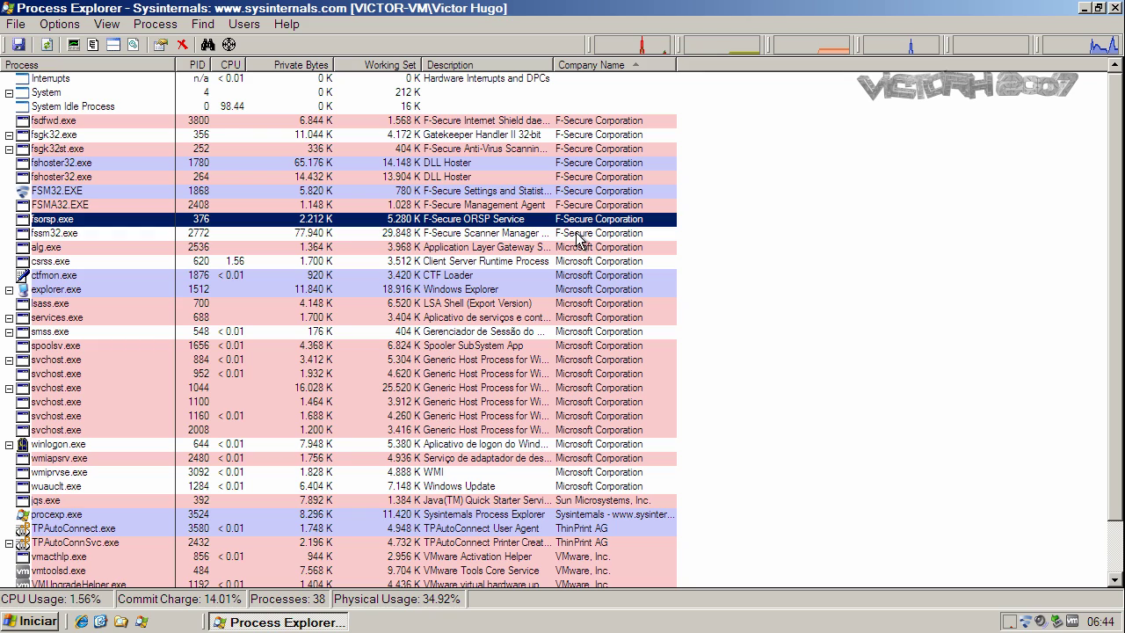
left_click(579, 236)
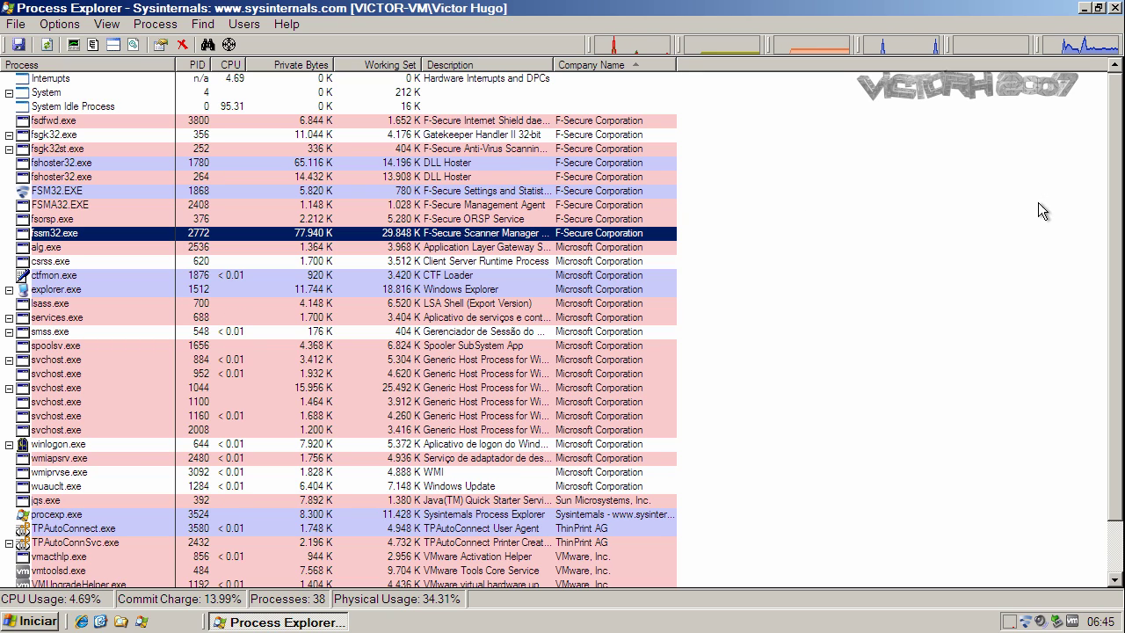
left_click(1085, 9)
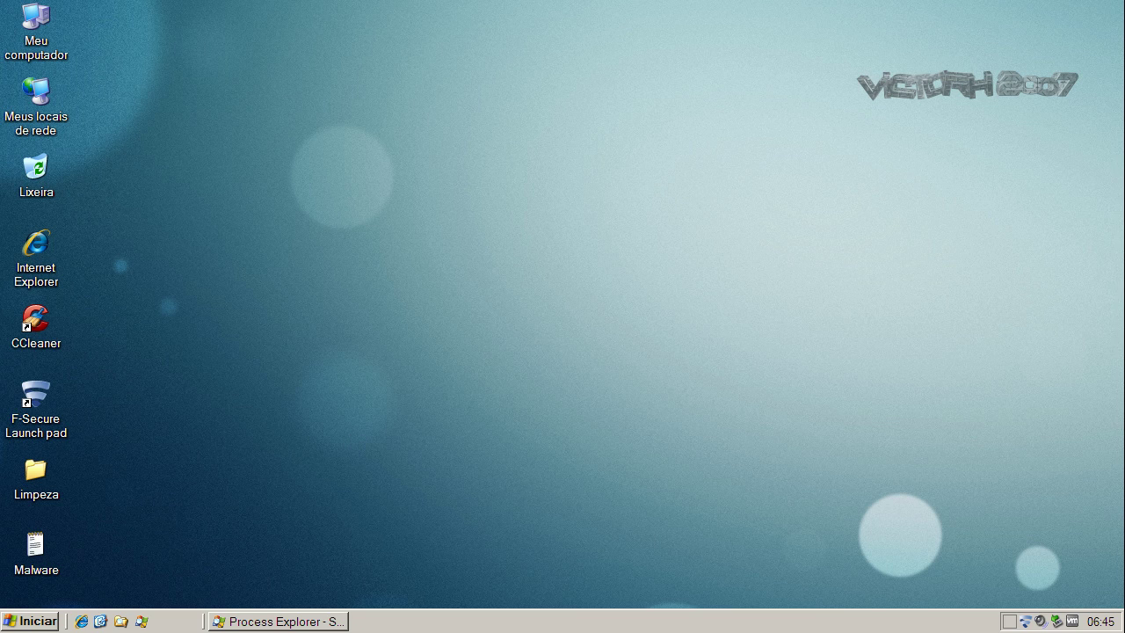
- Open the Malware text file on the desktop, copy the first link, ending in pvokwcher.exe, and minimize the file
left_click(36, 540)
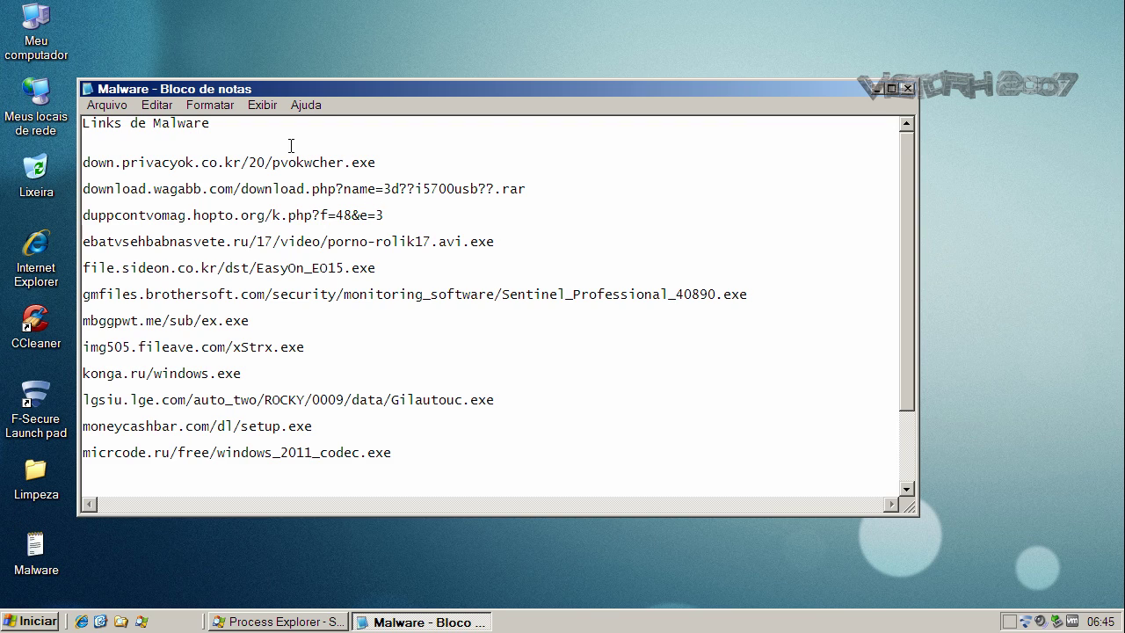
double_click(288, 162)
right_click(287, 162)
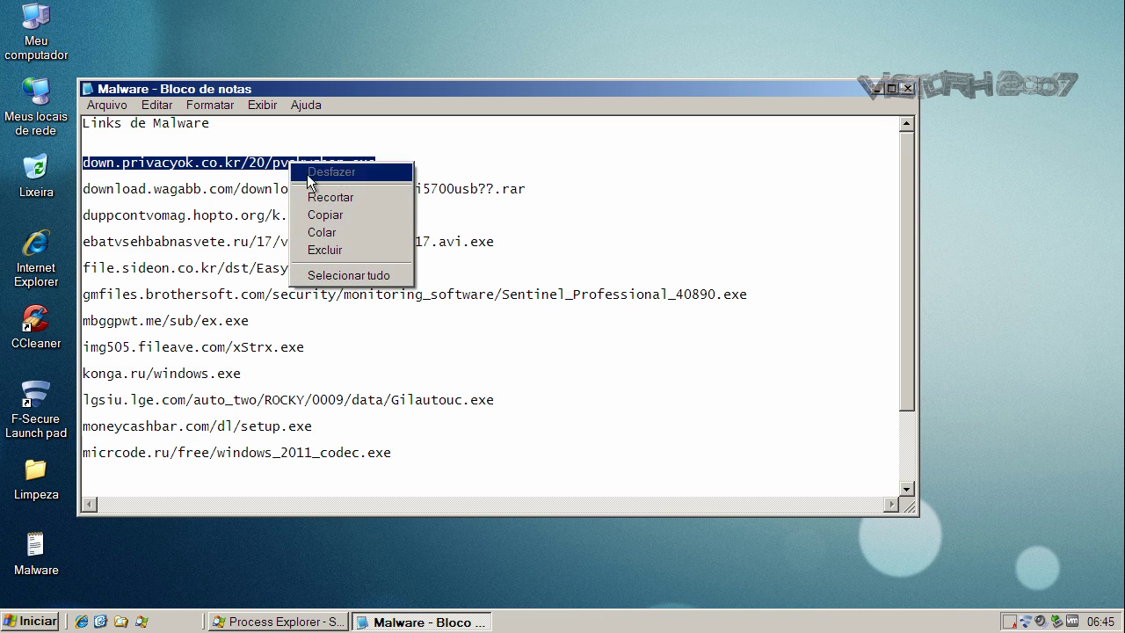
left_click(331, 216)
left_click(877, 89)
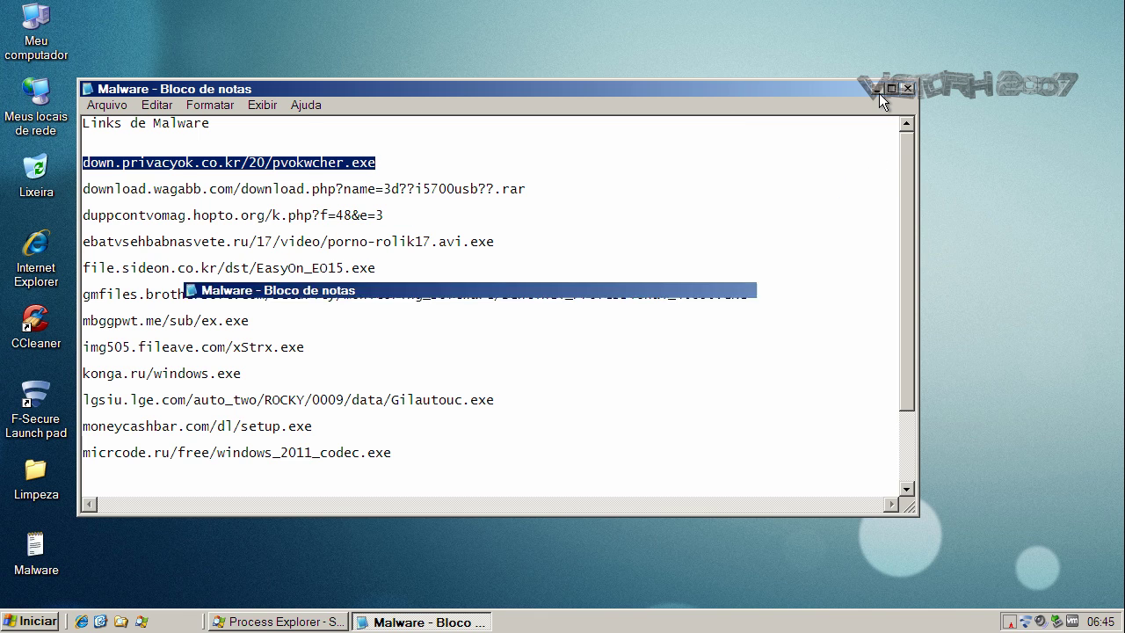
- Open Internet Explorer and go to the copied address down.privacyok.co.kr/20/pvokwcher.exe
left_click(82, 622)
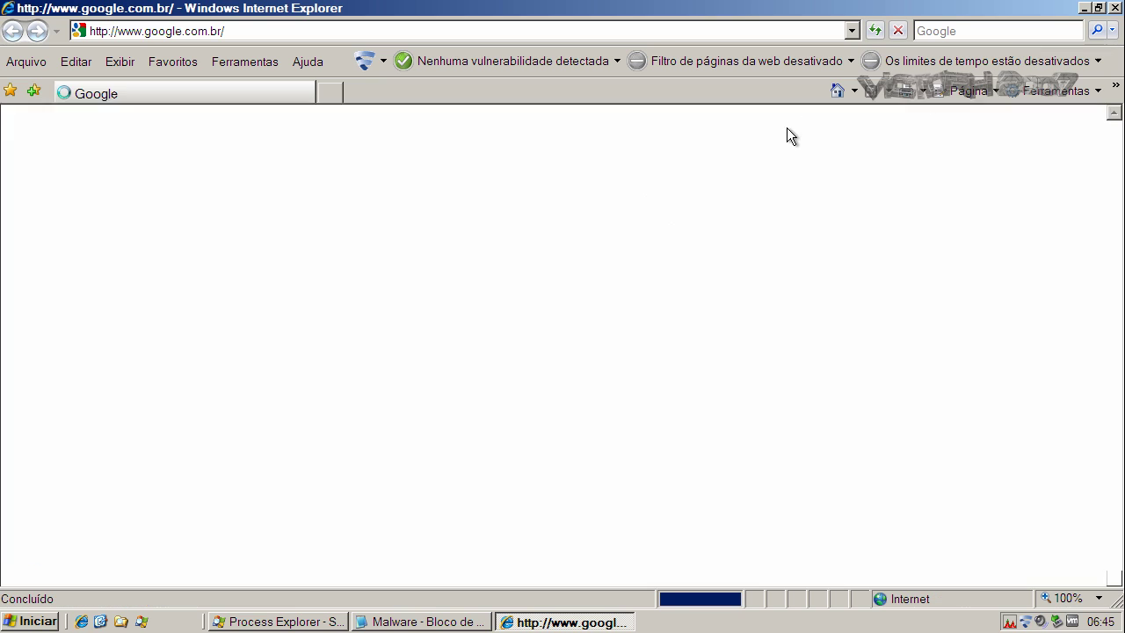
left_click(263, 30)
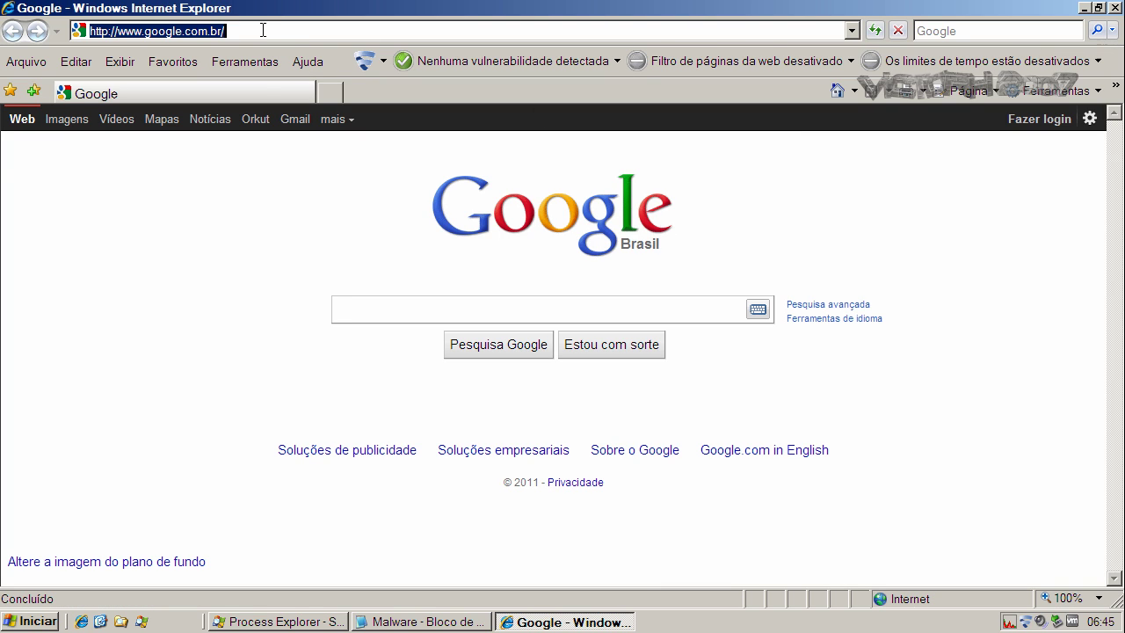
key("ctrl+v")
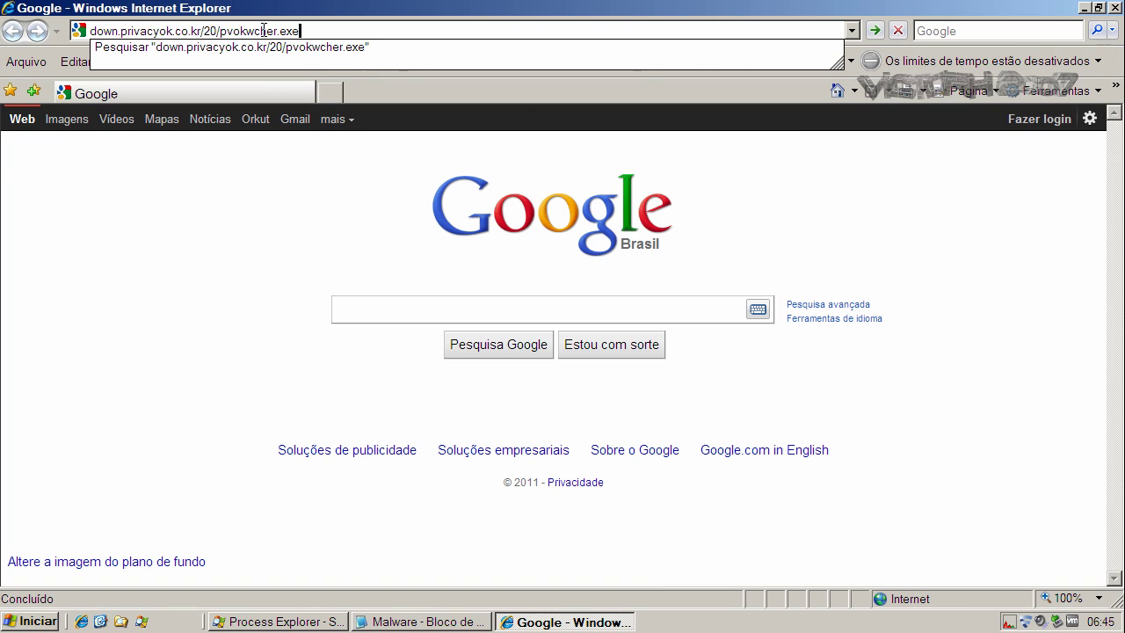
key("Return")
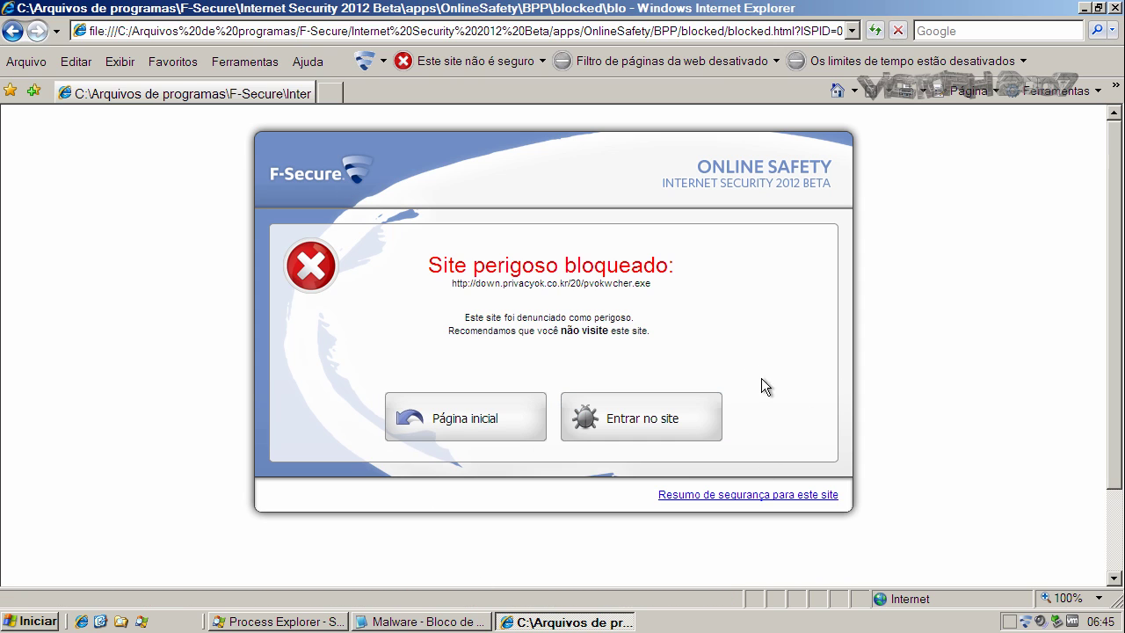
- Enter the blocked site anyway and try to run pvokwcher.exe, dismissing the notices and returning to the browser's home page
left_click(628, 420)
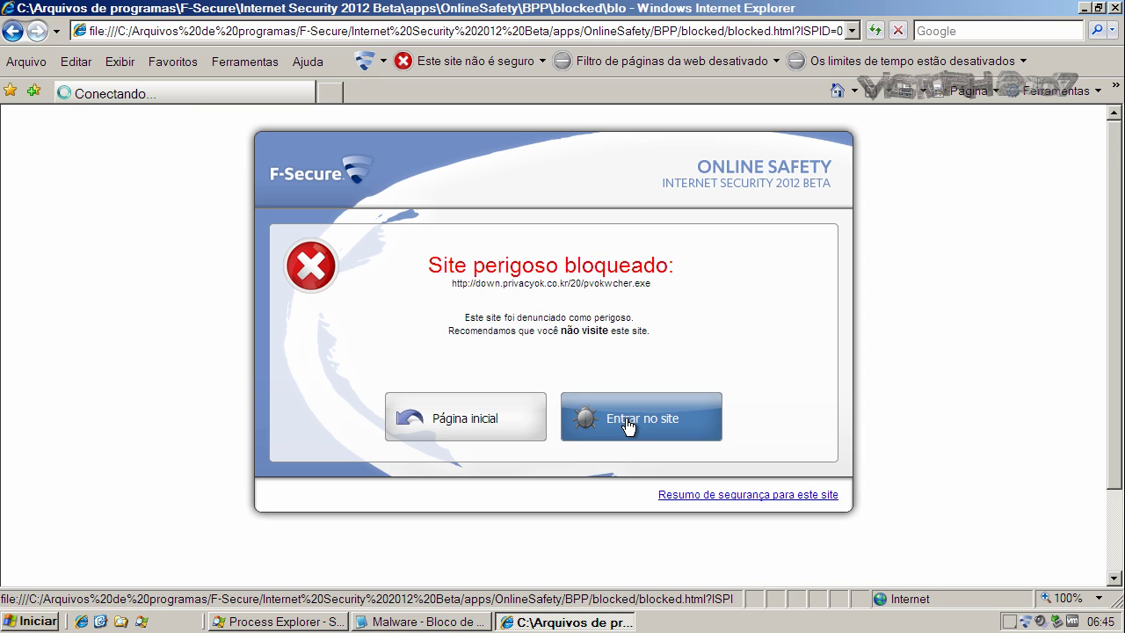
left_click(553, 315)
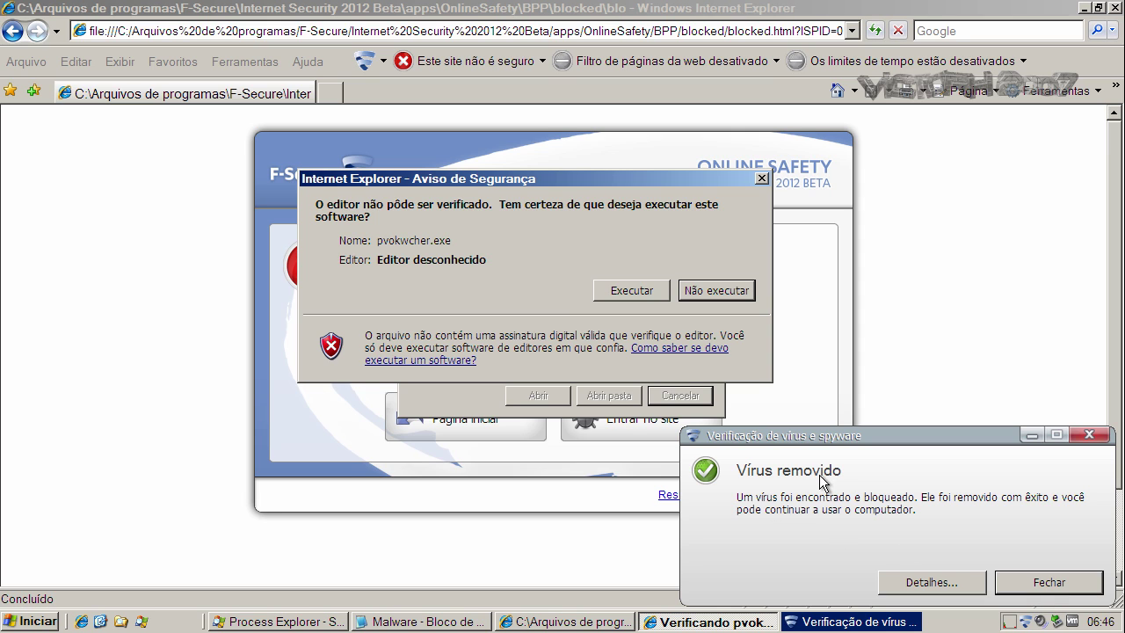
left_click(1078, 582)
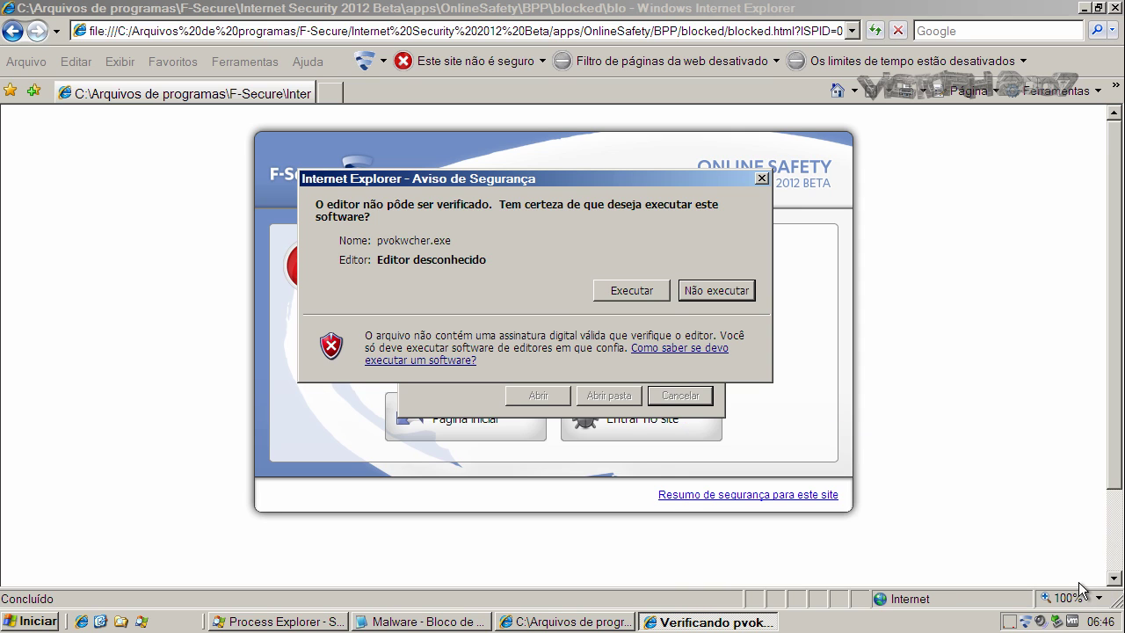
left_click(649, 292)
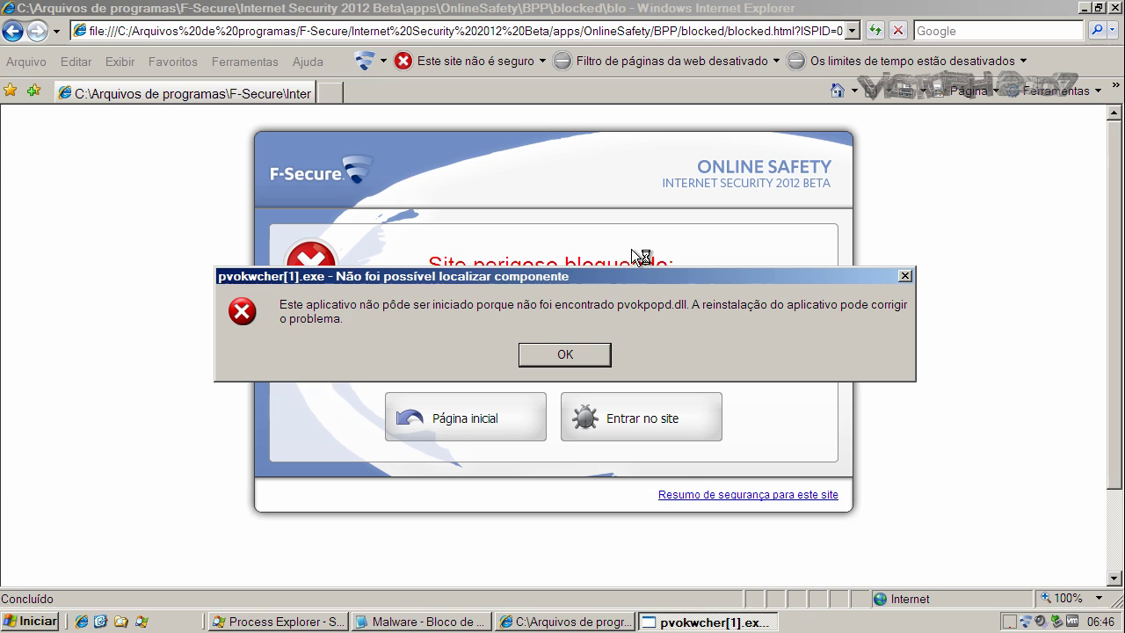
left_click(590, 353)
left_click(840, 91)
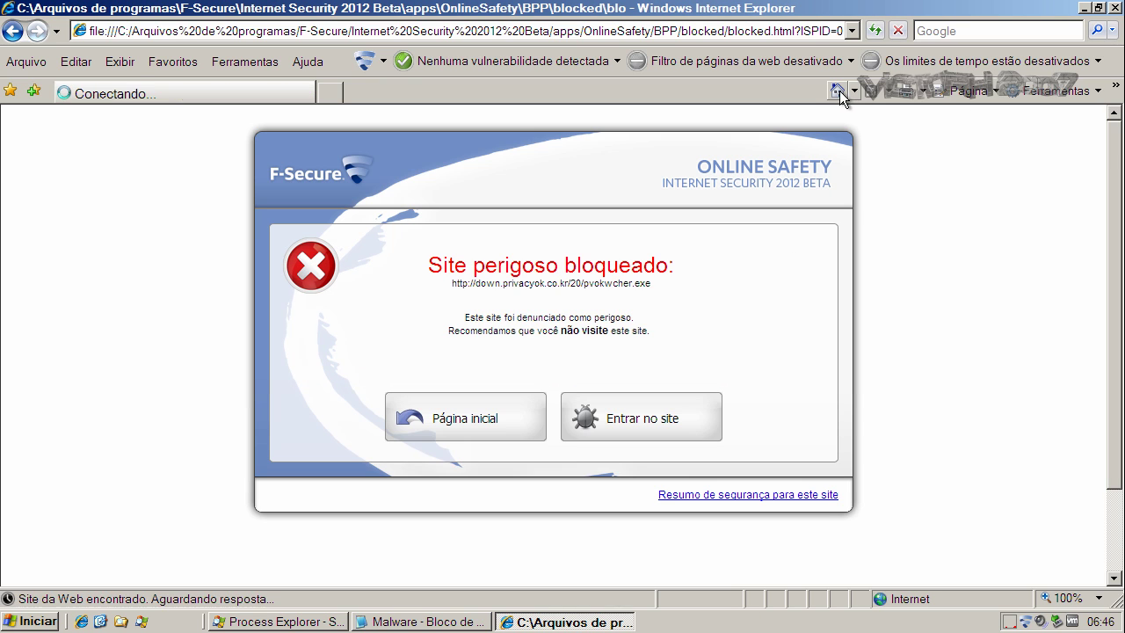
- Copy the second link, download.wagabb.com/download.php?name=3d??i5700usb??.rar, from the Malware text file and open it in the browser
left_click(420, 621)
double_click(254, 191)
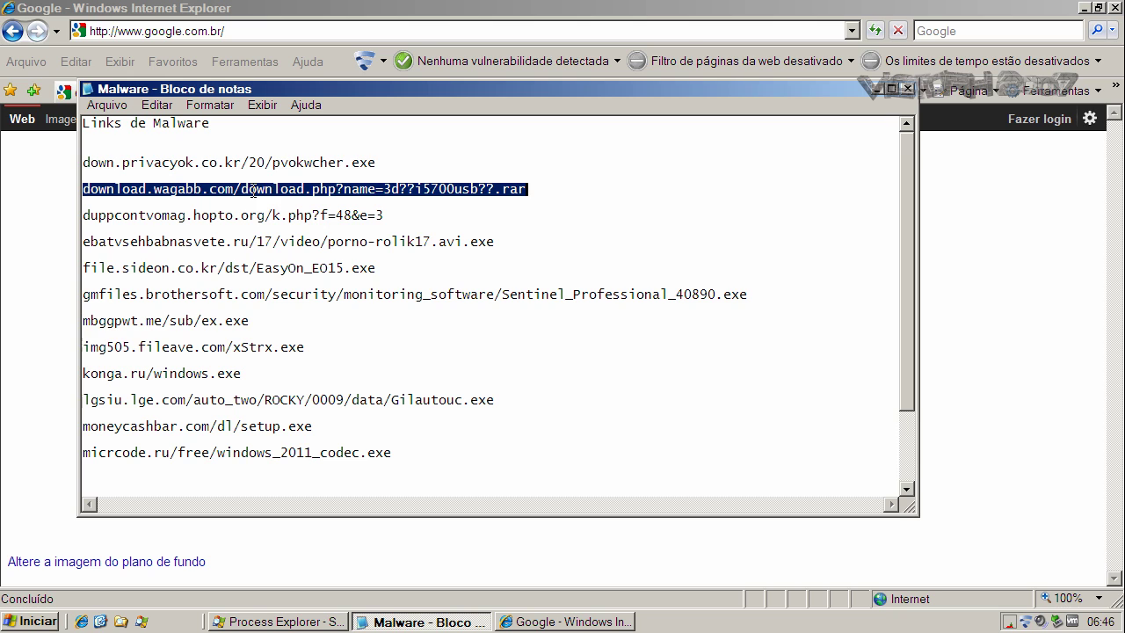
right_click(253, 189)
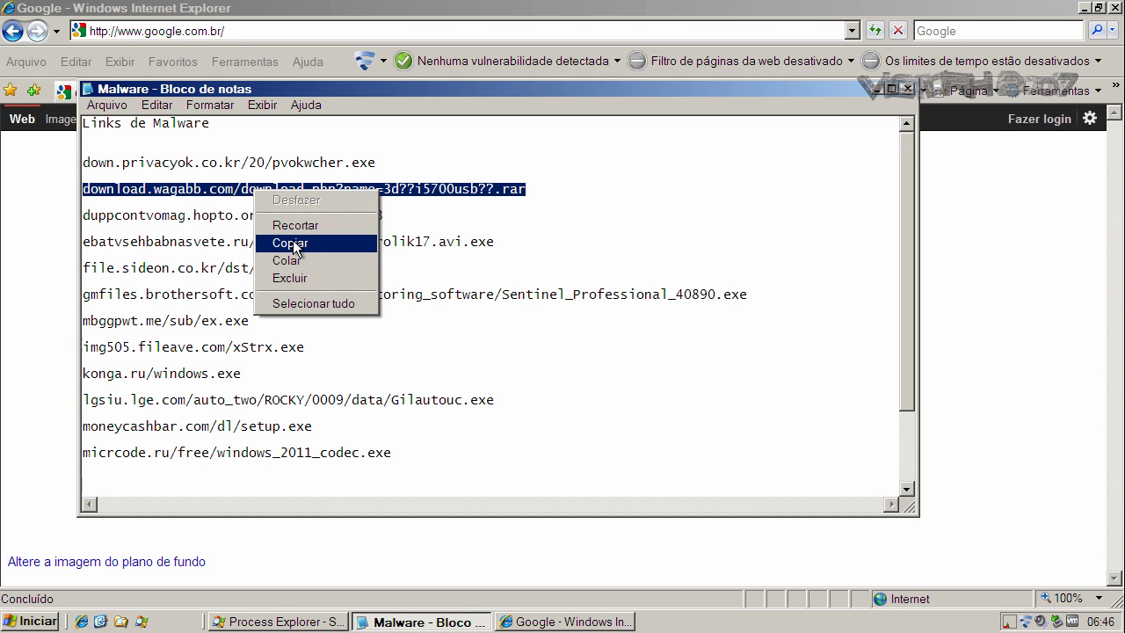
left_click(295, 244)
left_click(226, 33)
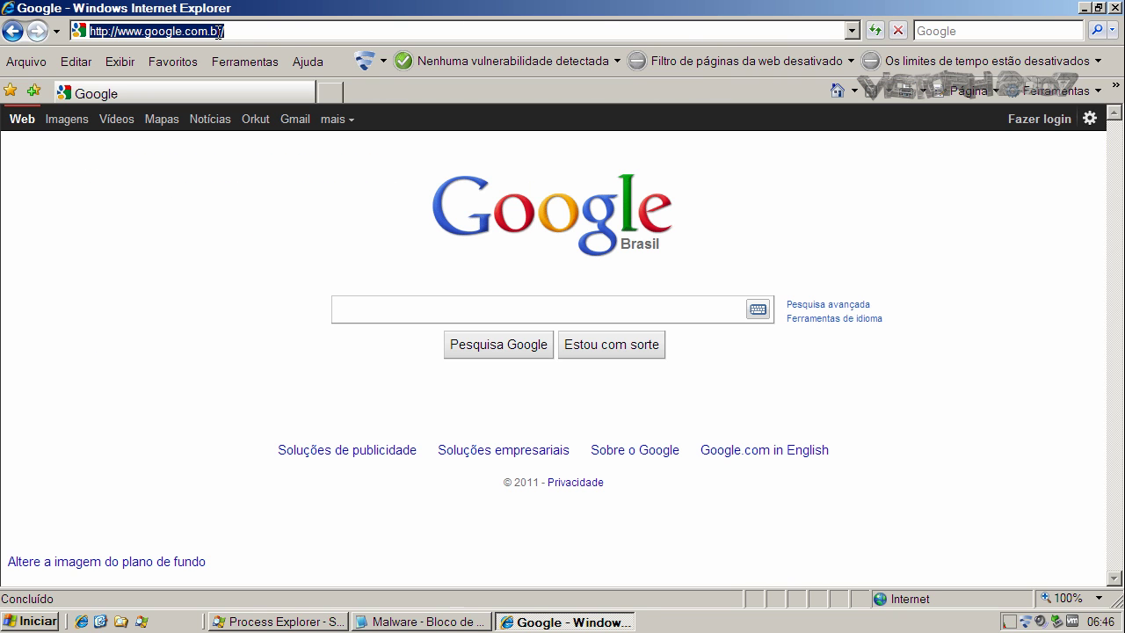
key("ctrl+v")
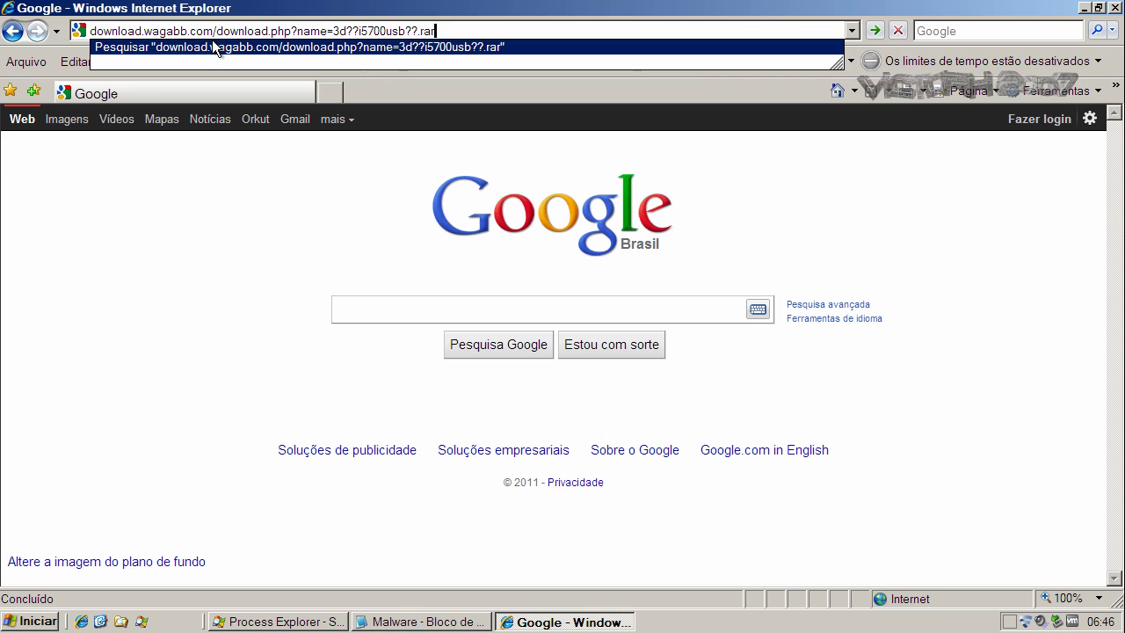
key("Return")
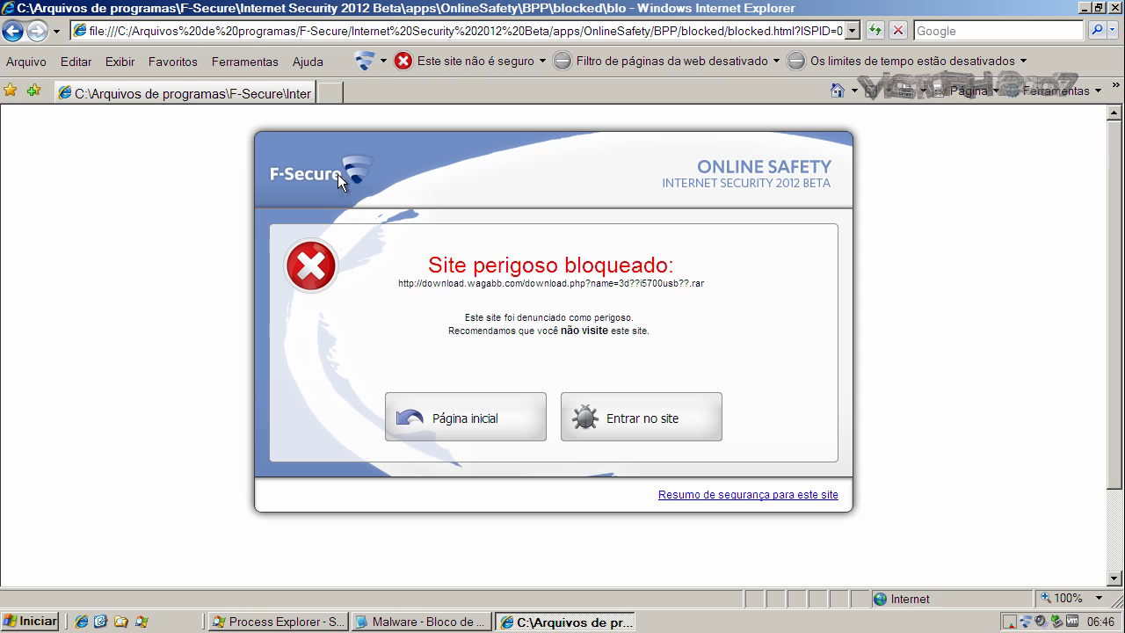
- Enter the blocked download.wagabb.com site anyway, retry its address and dismiss the download error
left_click(647, 427)
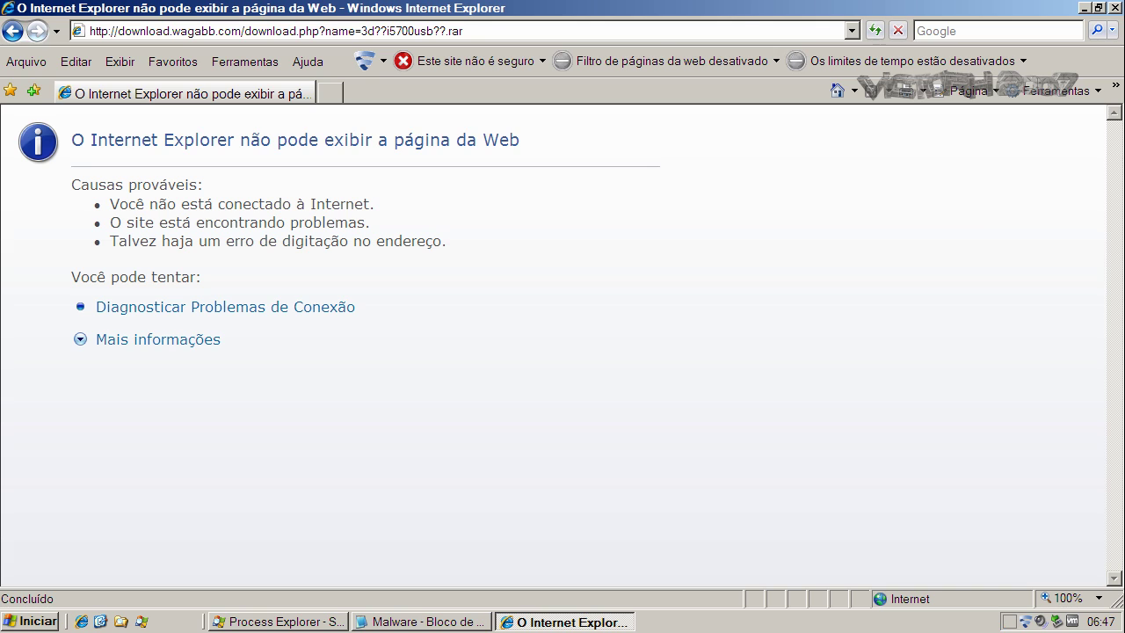
left_click(470, 33)
key("Return")
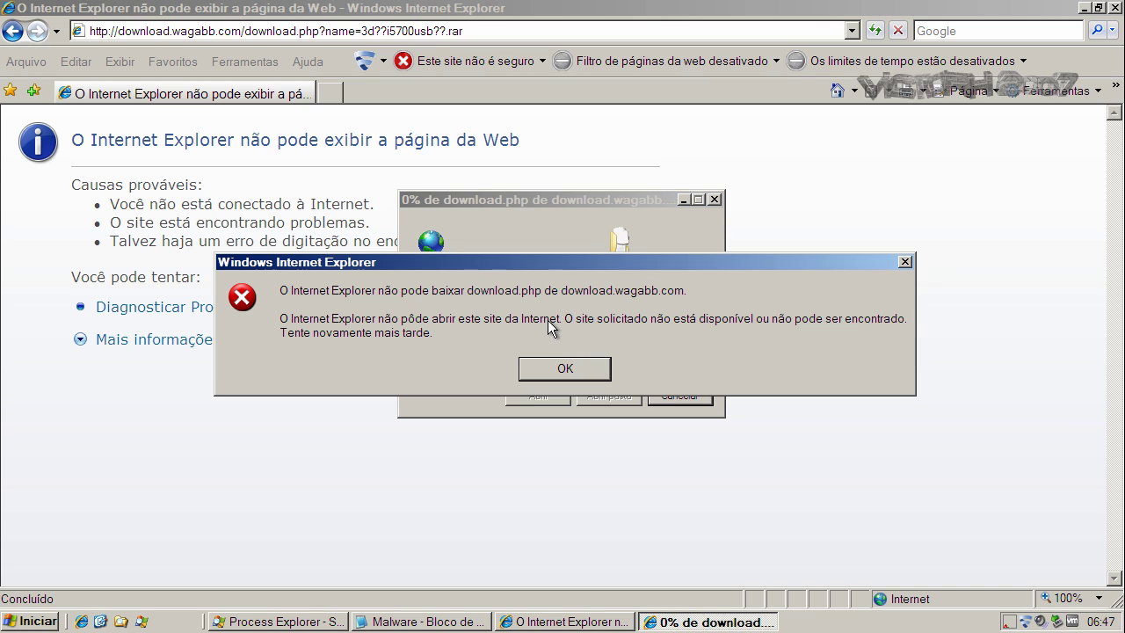
left_click(560, 368)
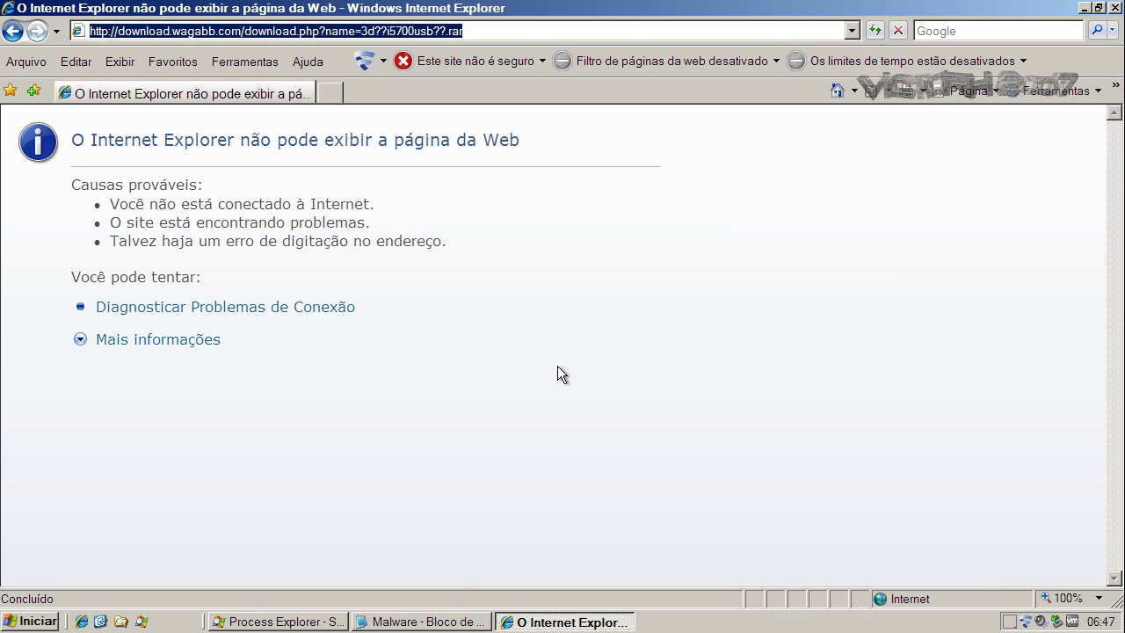
- Copy the third link, duppcontvomag.hopto.org/k.php?f=48&e=3, from the Malware text file and open it in the browser
left_click(453, 622)
left_click(359, 215)
double_click(360, 215)
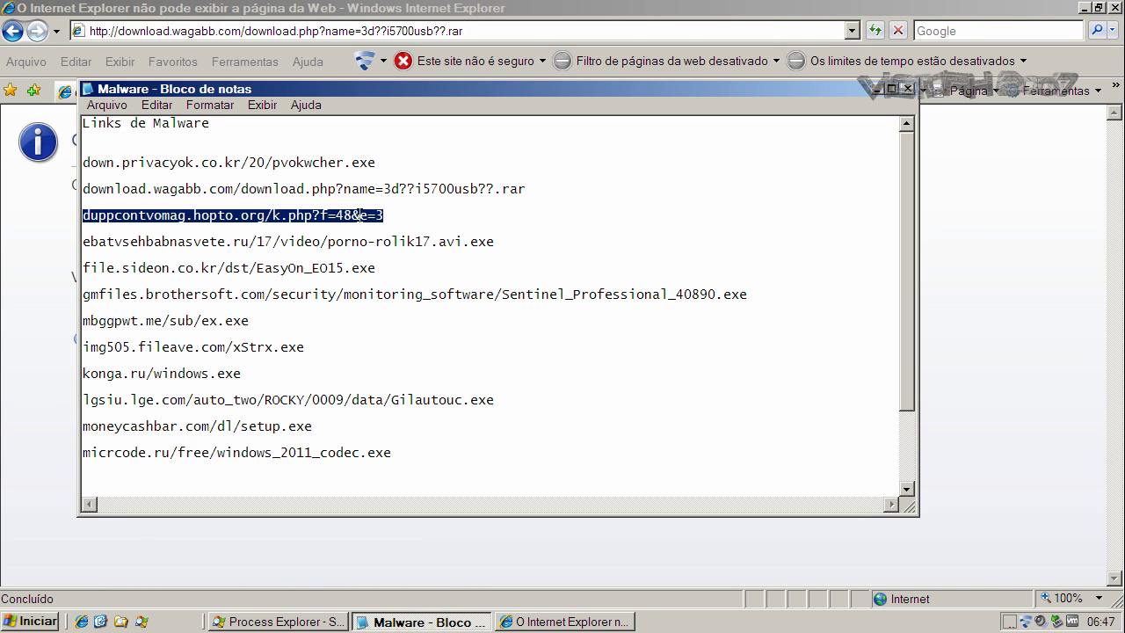
right_click(359, 215)
left_click(391, 268)
left_click(262, 18)
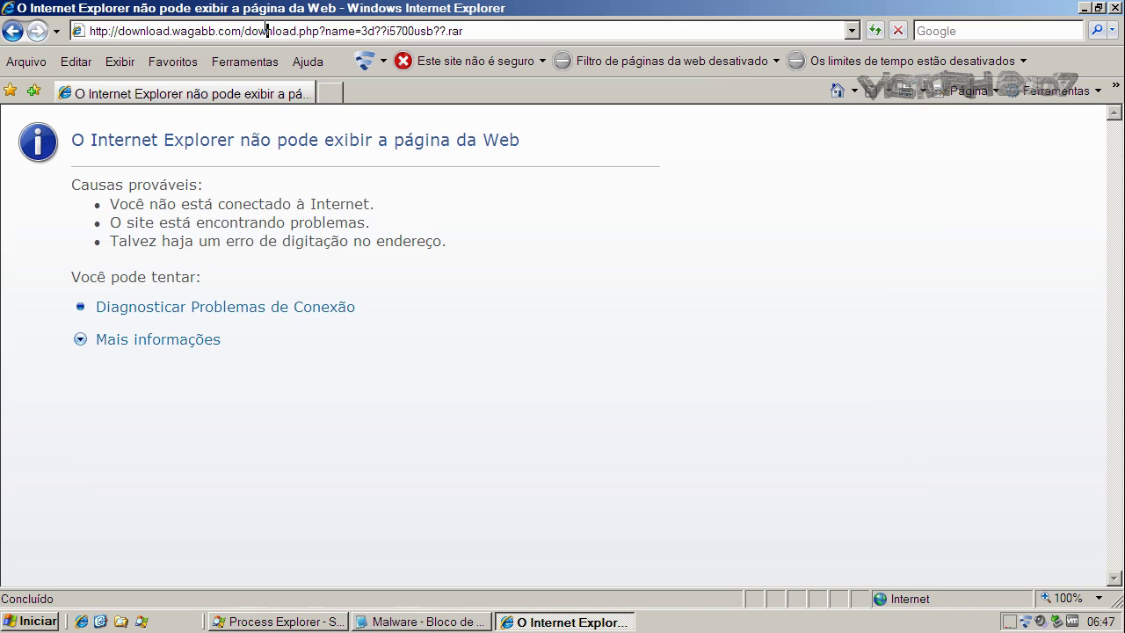
double_click(267, 31)
key("Return")
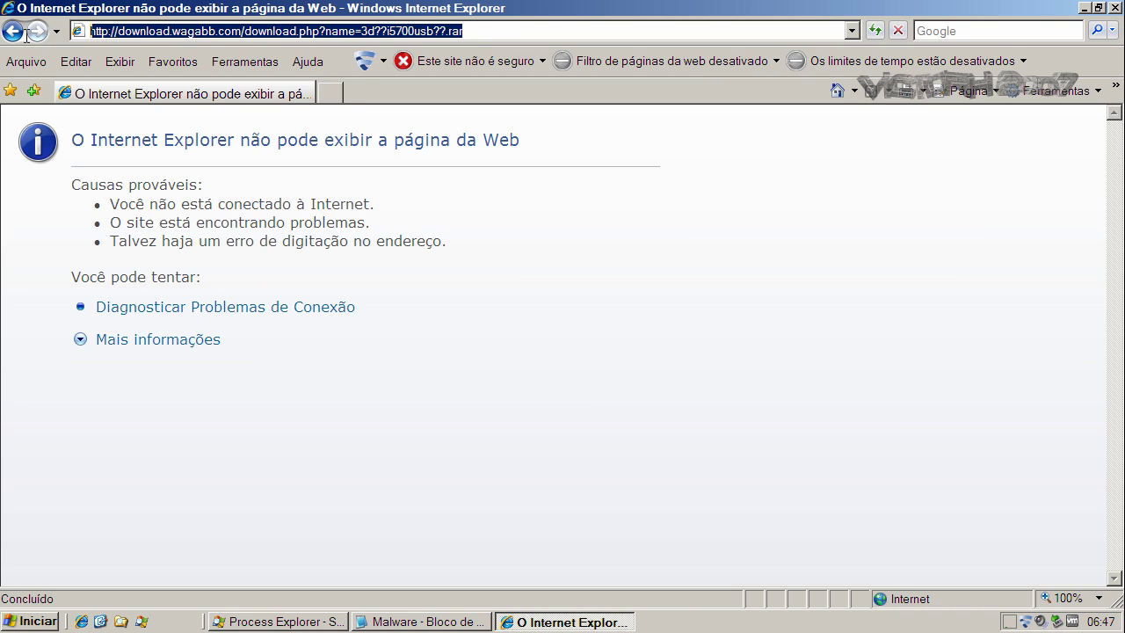
key("ctrl+v")
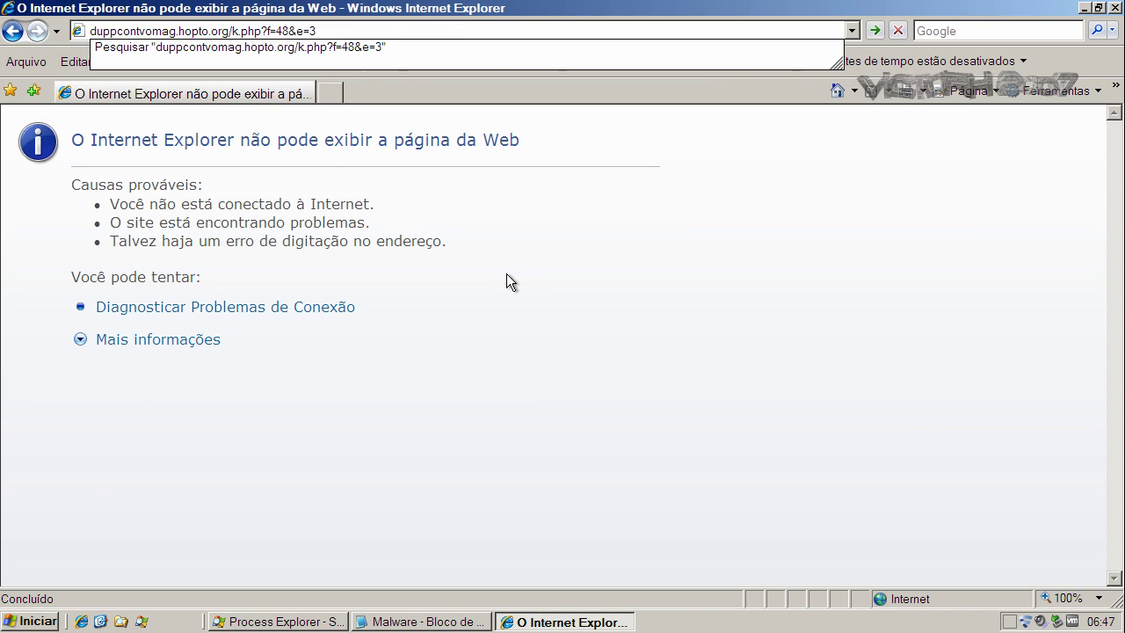
key("Return")
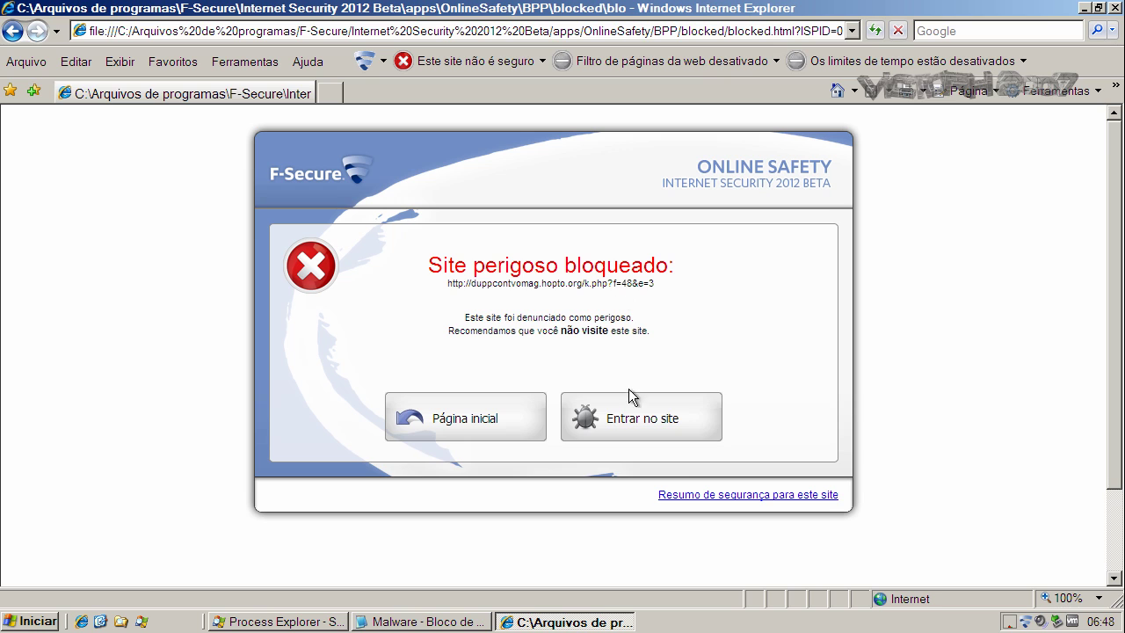
- Enter the blocked site anyway and try to run contacts.exe, closing the virus notice and returning to the browser's home page
left_click(631, 421)
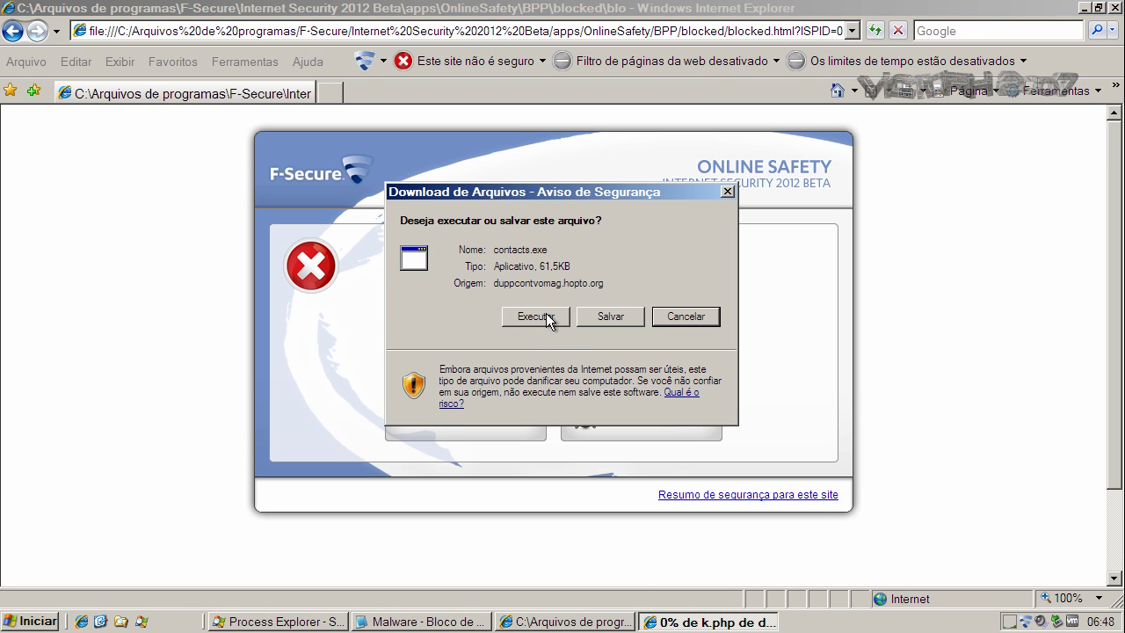
left_click(546, 318)
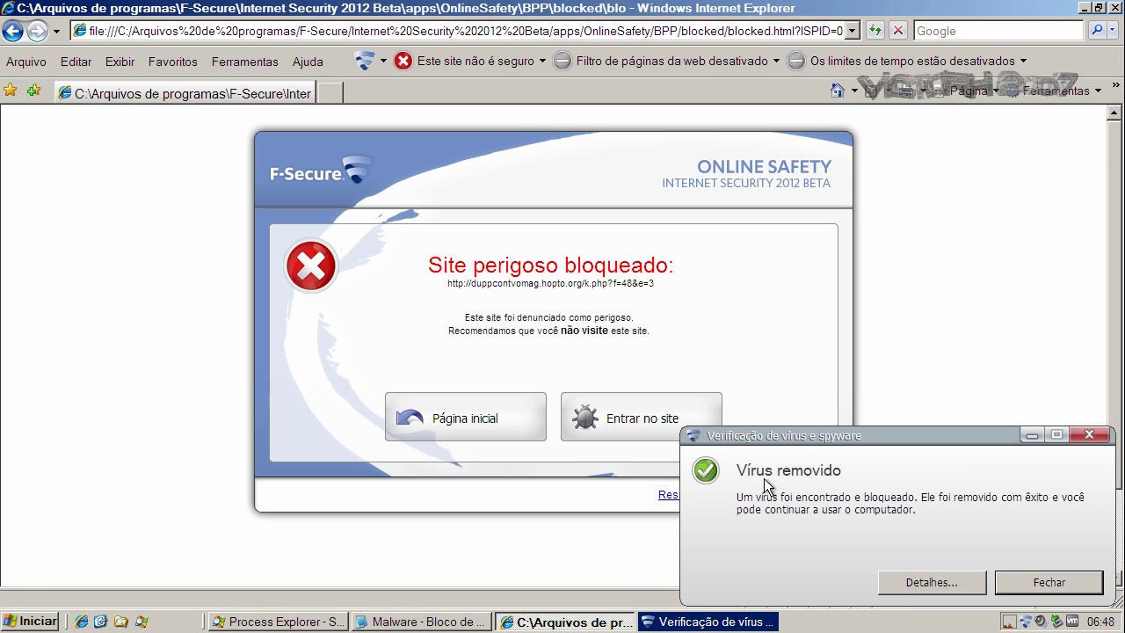
left_click(1044, 584)
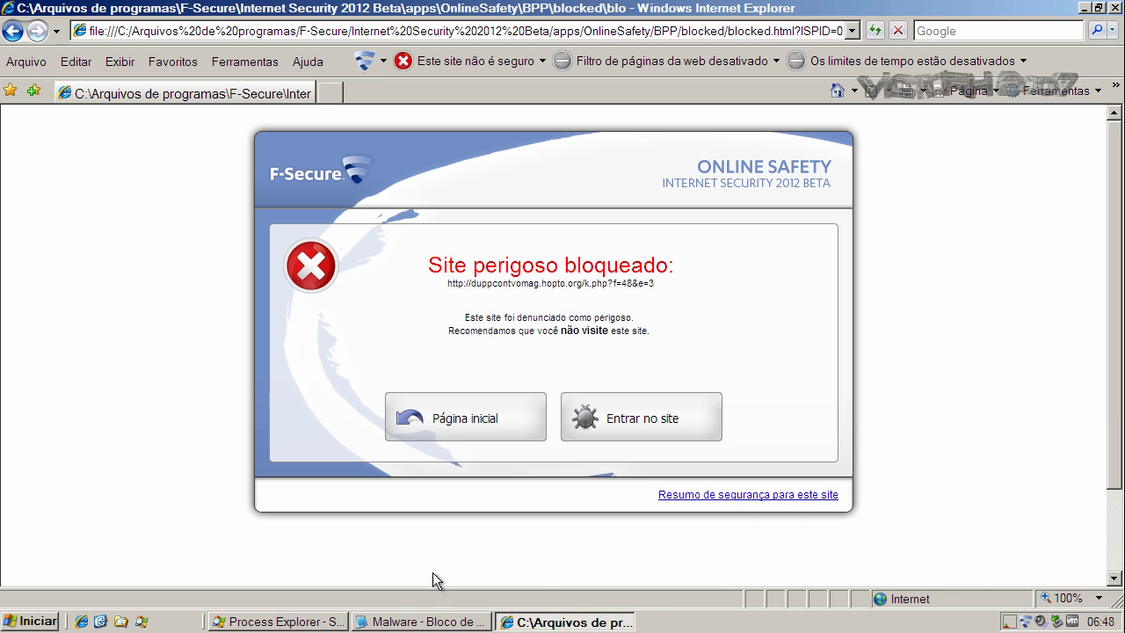
left_click(838, 90)
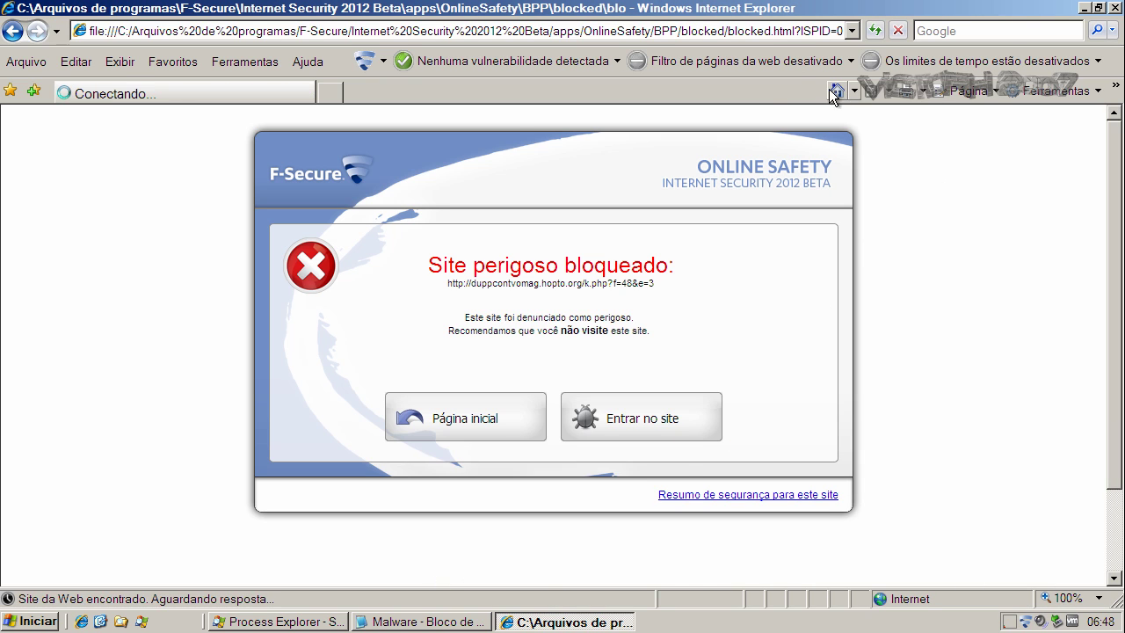
- Copy the fourth link, ebatvsehbabnasvete.ru/17/video/porno-rolik17.avi.exe, from the Malware text file and open it in the browser
left_click(422, 621)
triple_click(333, 239)
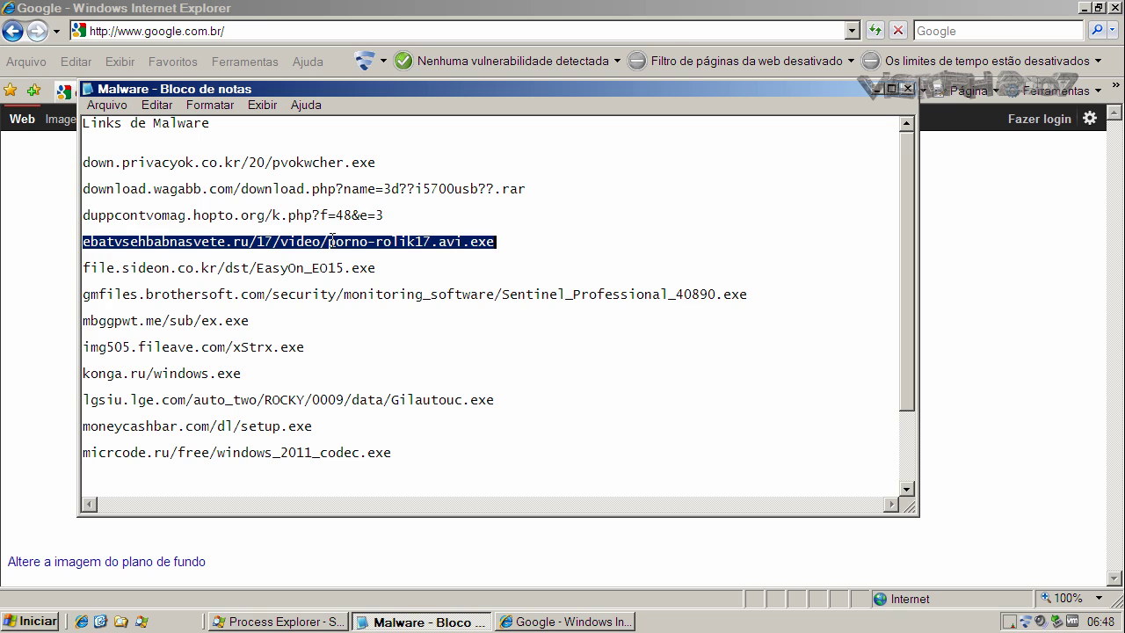
right_click(332, 239)
left_click(387, 294)
left_click(218, 29)
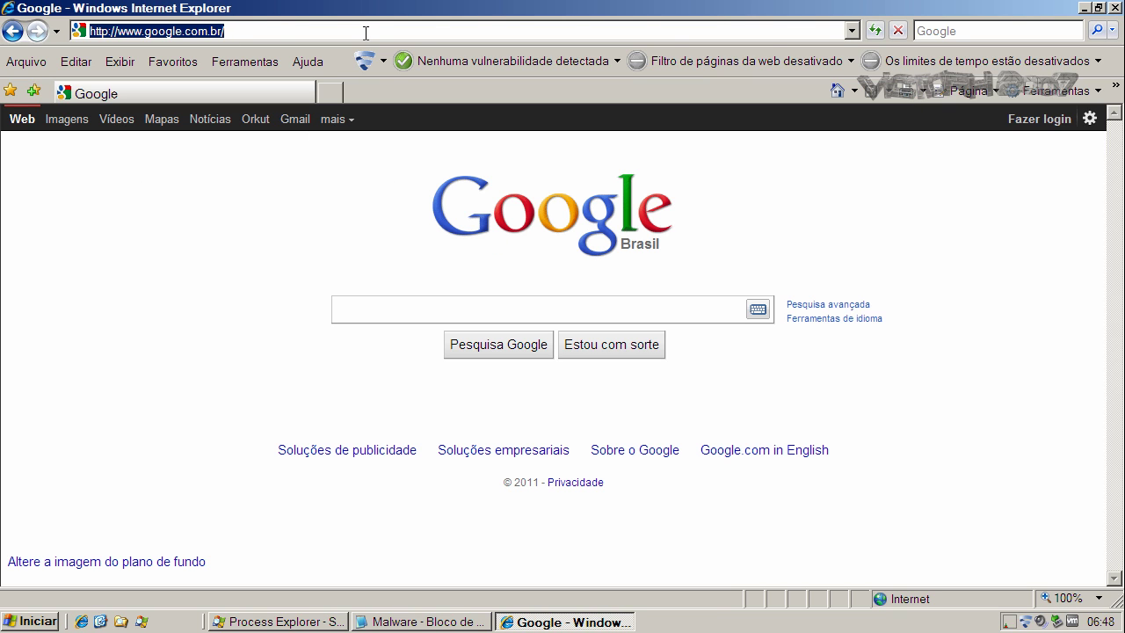
key("ctrl+v")
key("Return")
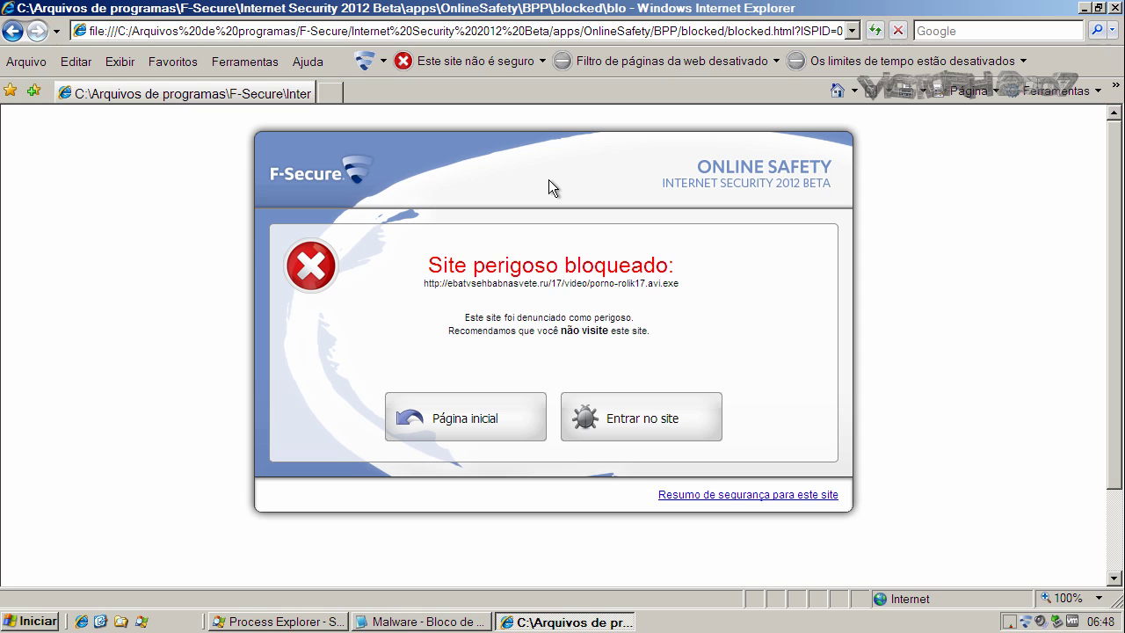
- Enter the blocked ebatvsehbabnasvete.ru site anyway and try to run porno-rolik17.avi.exe
left_click(675, 425)
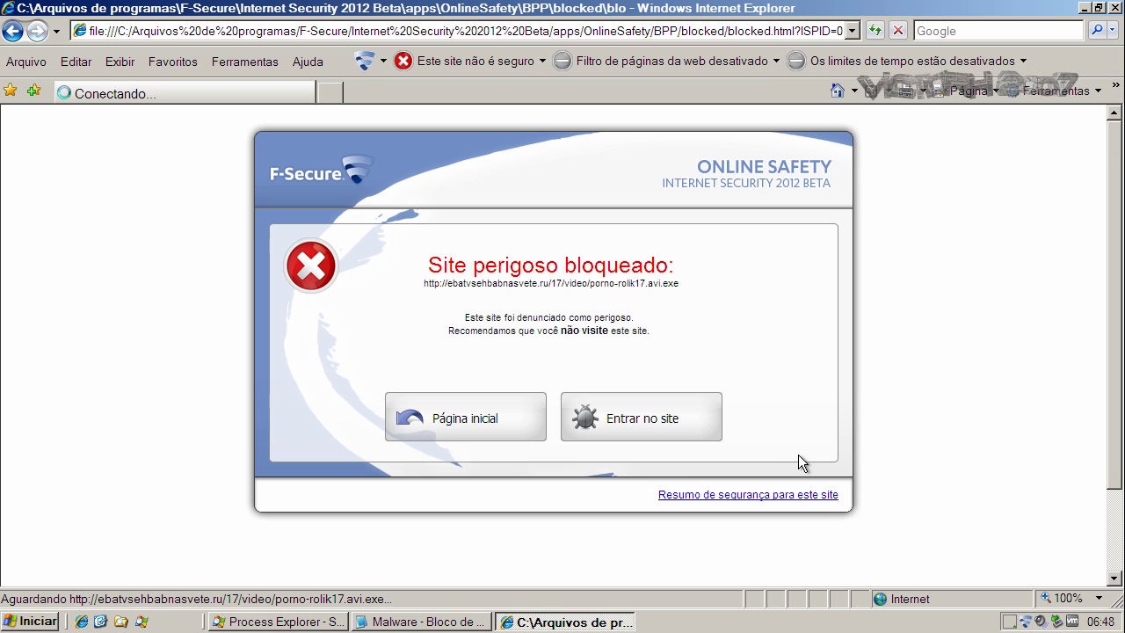
left_click(550, 318)
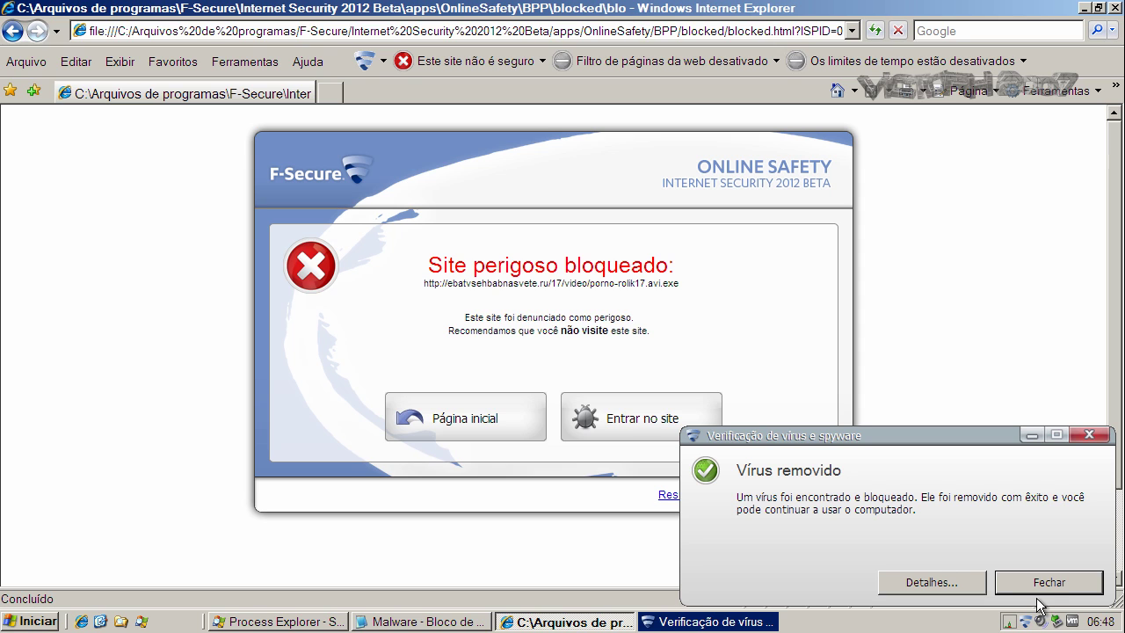
- Review the infections in the virus and spyware history from the notice's details, close both windows and return to the browser's home page
left_click(933, 582)
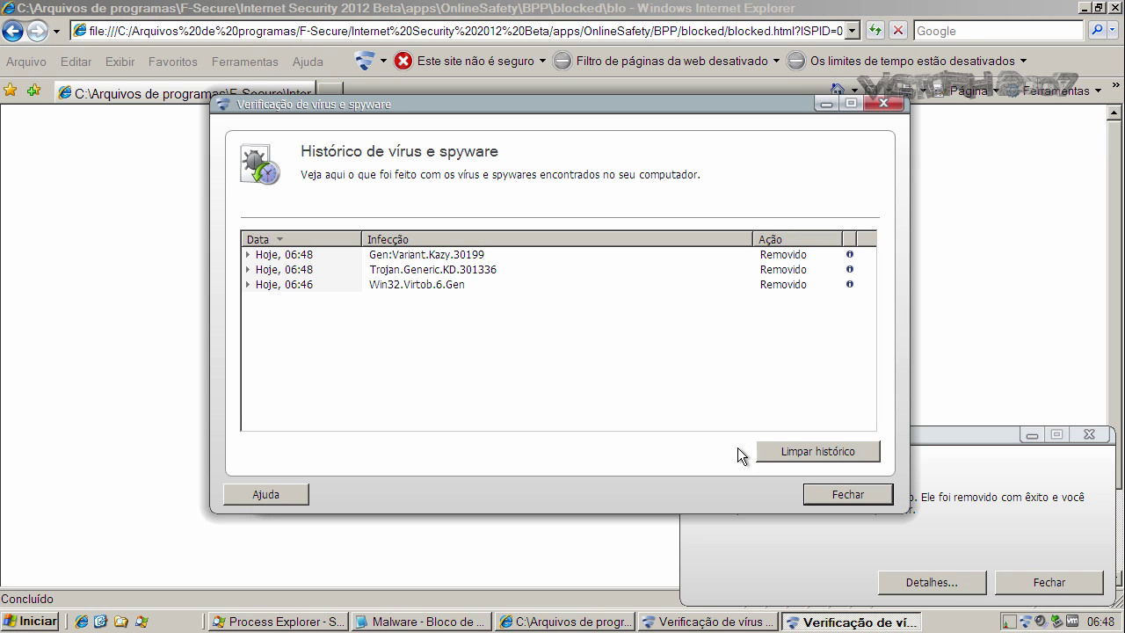
left_click(337, 269)
left_click(422, 254)
left_click(427, 269)
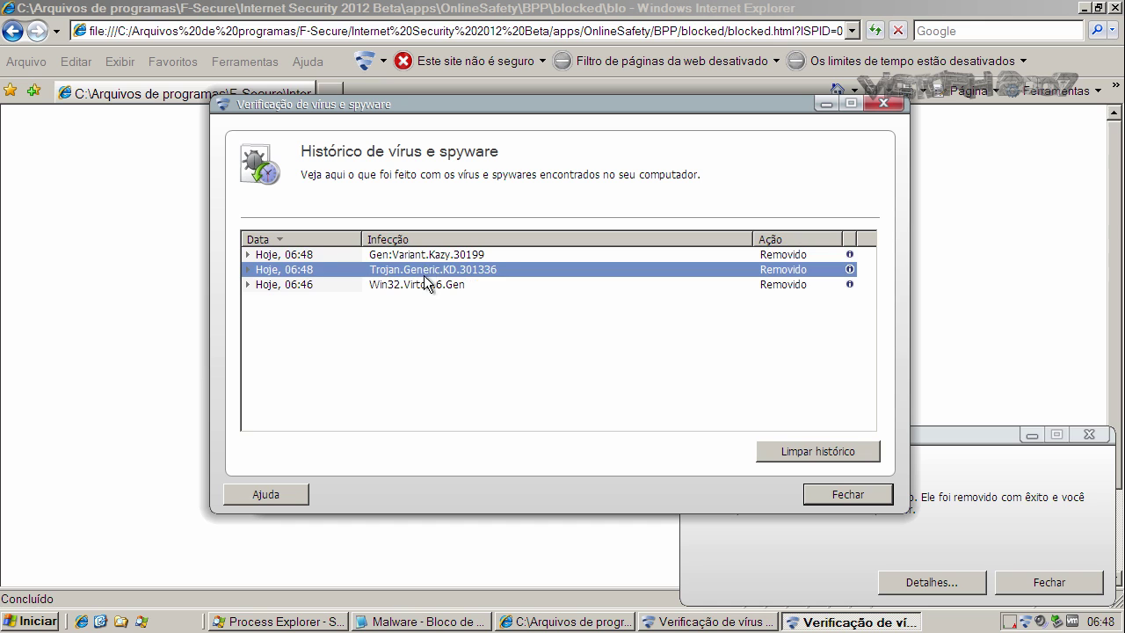
left_click(428, 285)
left_click(847, 494)
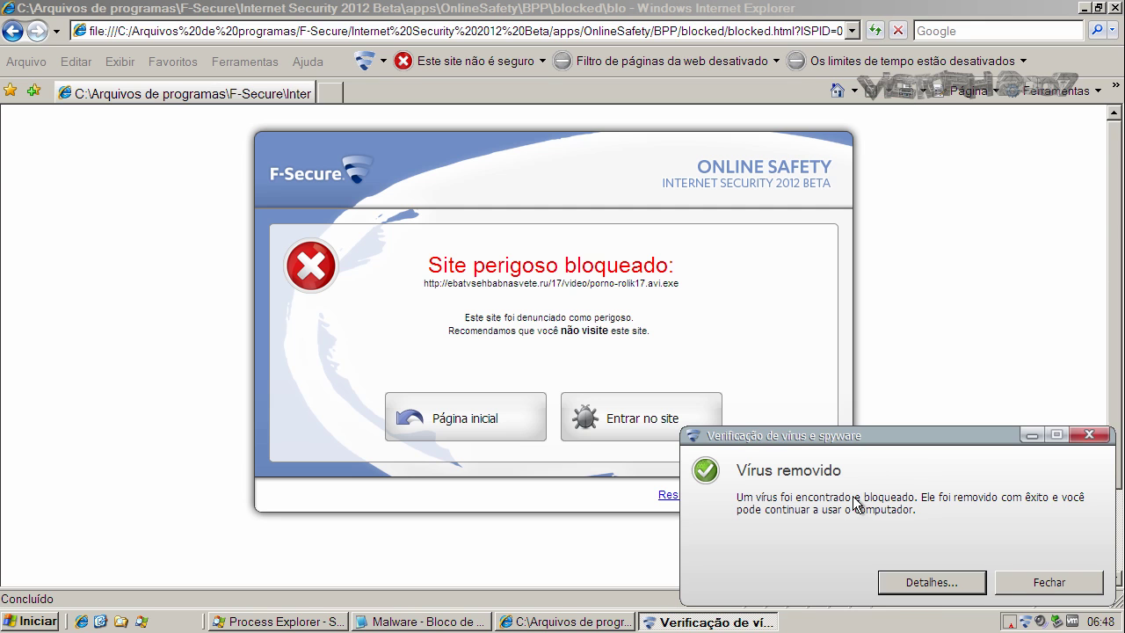
left_click(1039, 587)
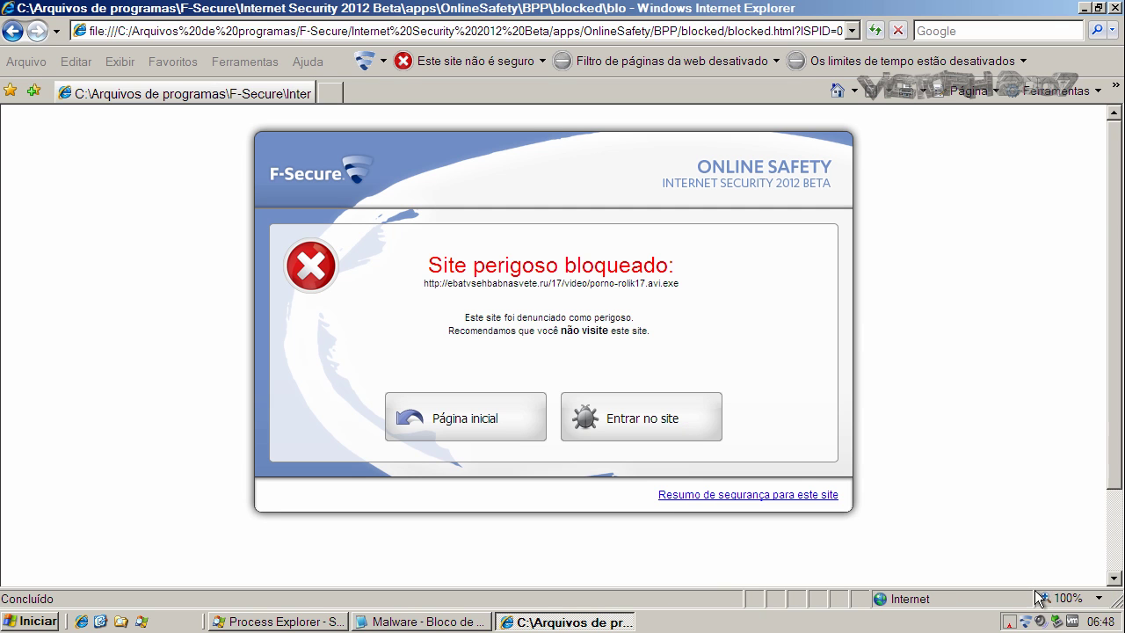
left_click(839, 93)
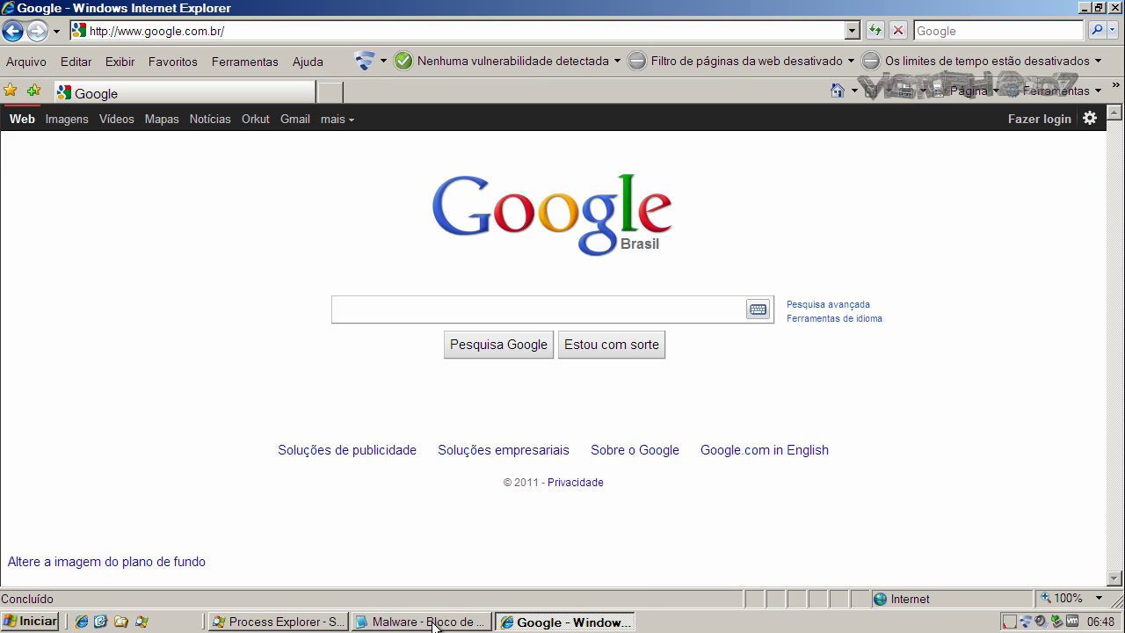
- Copy the fifth link, file.sideon.co.kr/dst/EasyOn_EO15.exe, from the Malware text file, open it in the browser and run the download
left_click(434, 623)
double_click(260, 267)
right_click(260, 268)
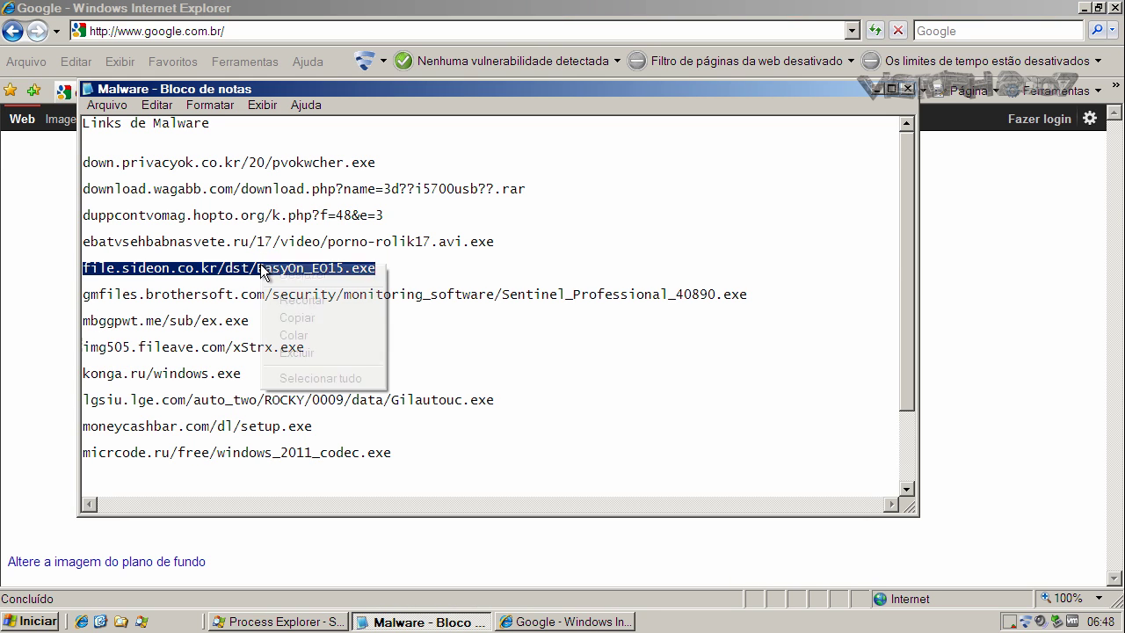
left_click(283, 315)
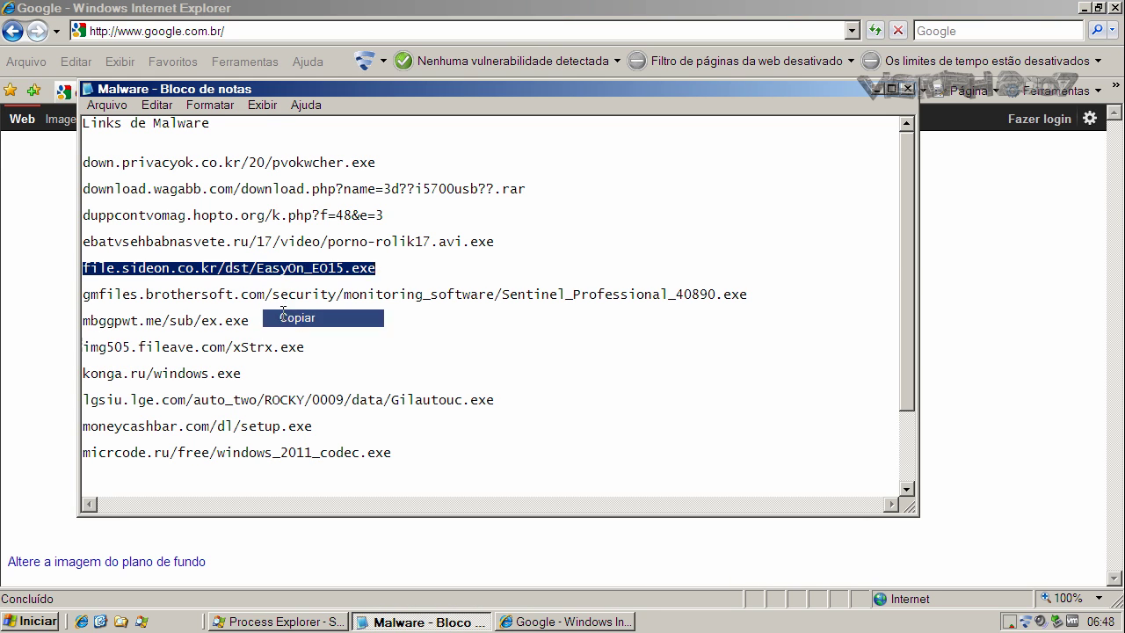
left_click(225, 32)
key("ctrl+v")
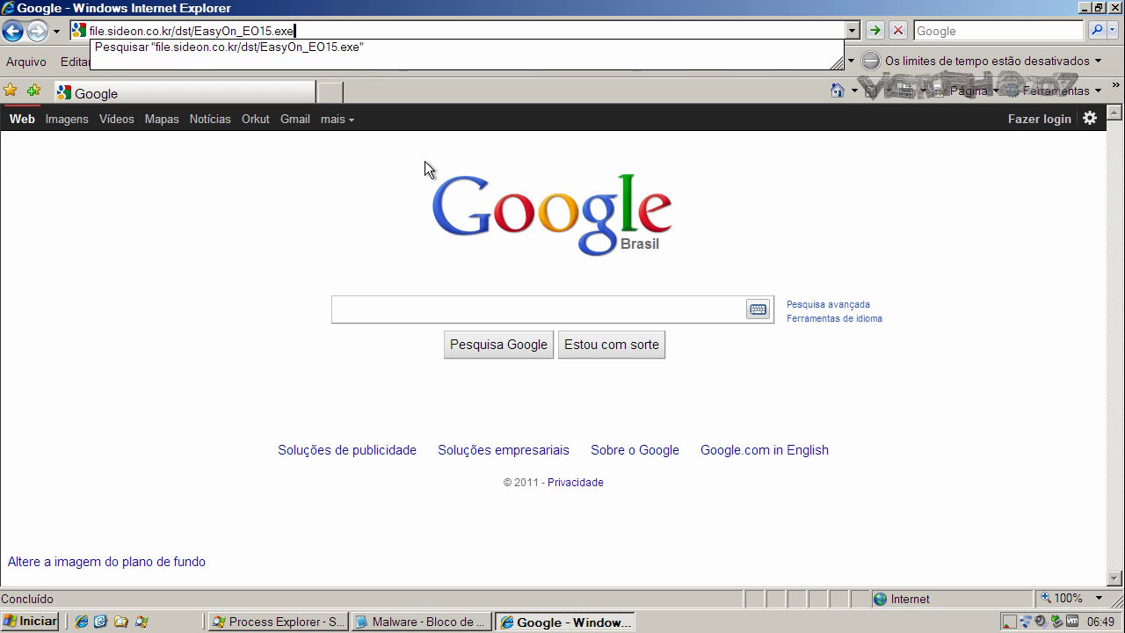
key("Return")
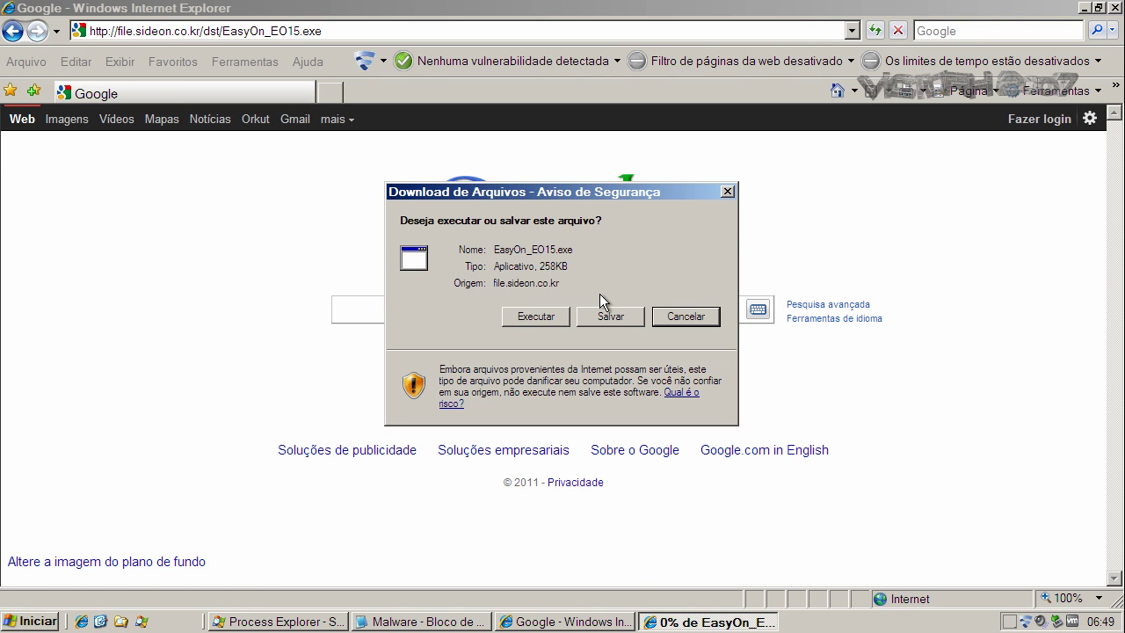
left_click(535, 315)
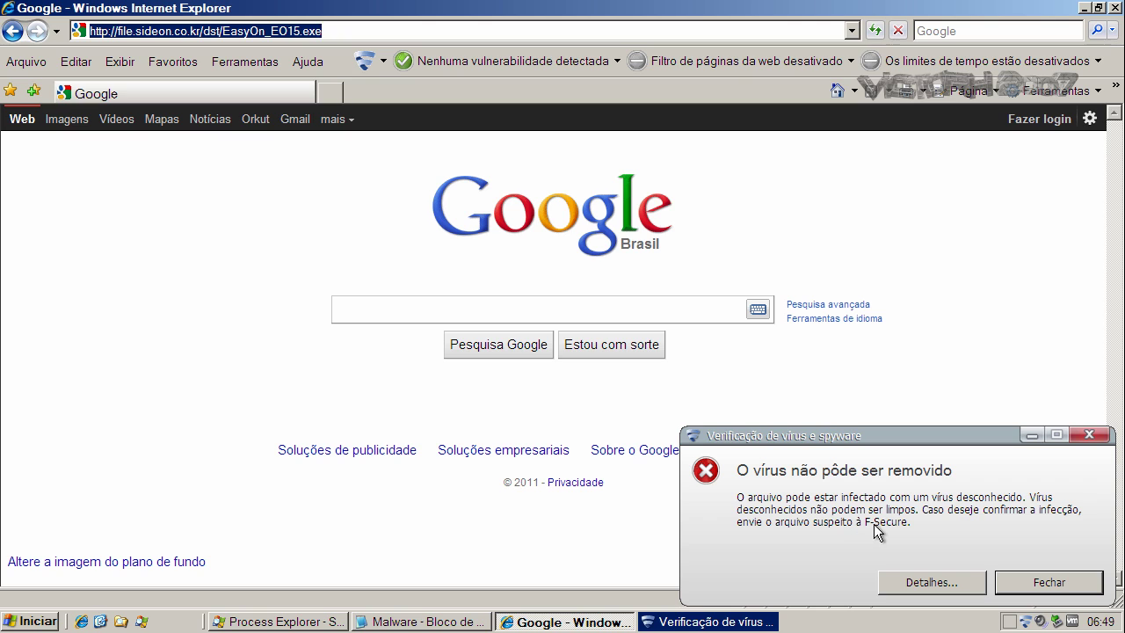
- Check the latest infection's action in the virus and spyware history, closing the history and the virus notice
left_click(941, 575)
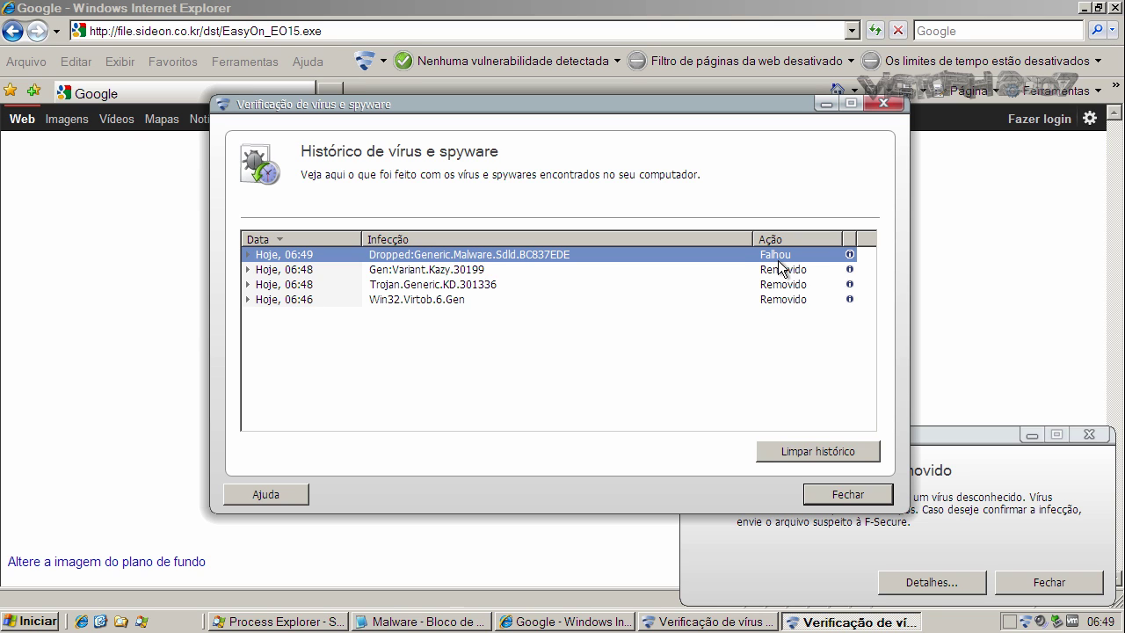
left_click(846, 495)
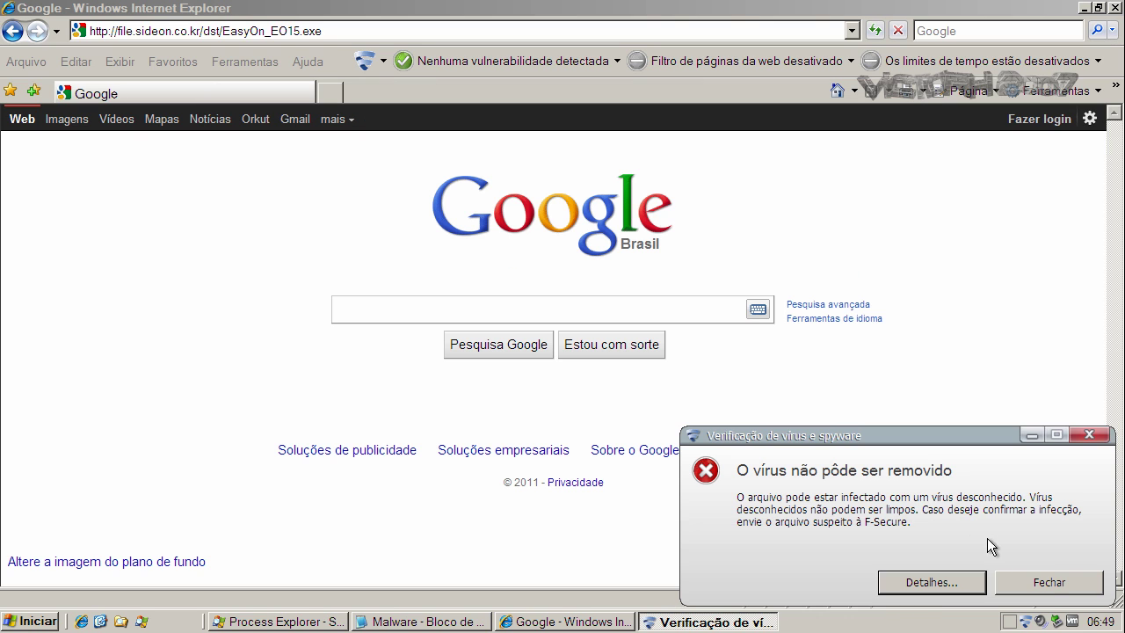
left_click(1045, 579)
- Copy the sixth link, gmfiles.brothersoft.com/security/monitoring_software/Sentinel_Professional_40890.exe, from the Malware text file and open it in the browser
left_click(444, 622)
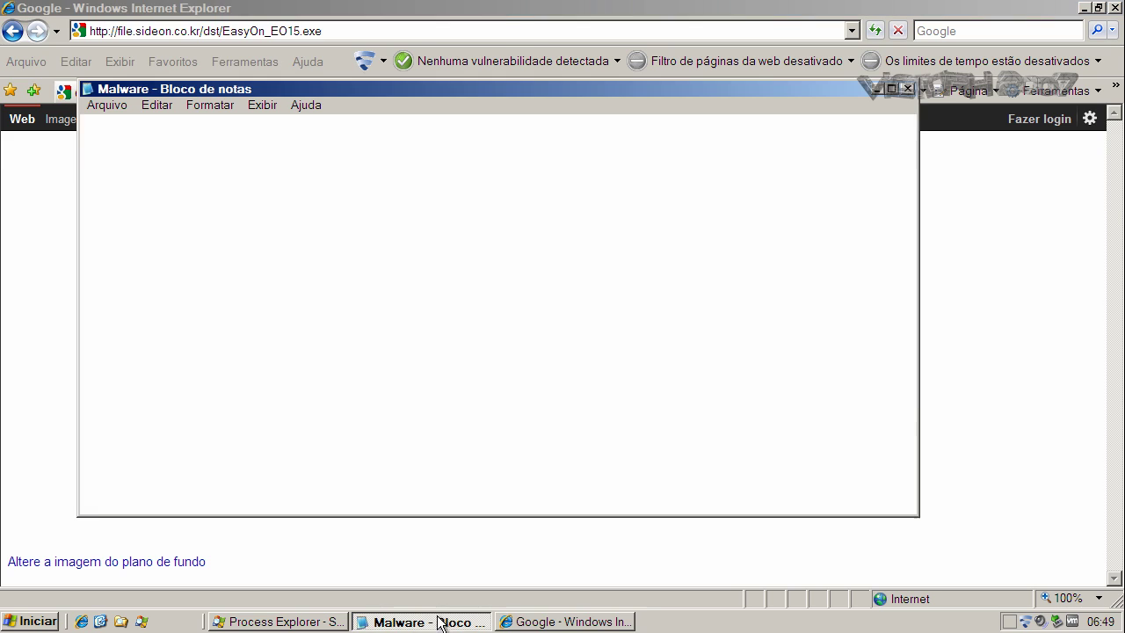
left_click(239, 293)
triple_click(239, 293)
right_click(239, 294)
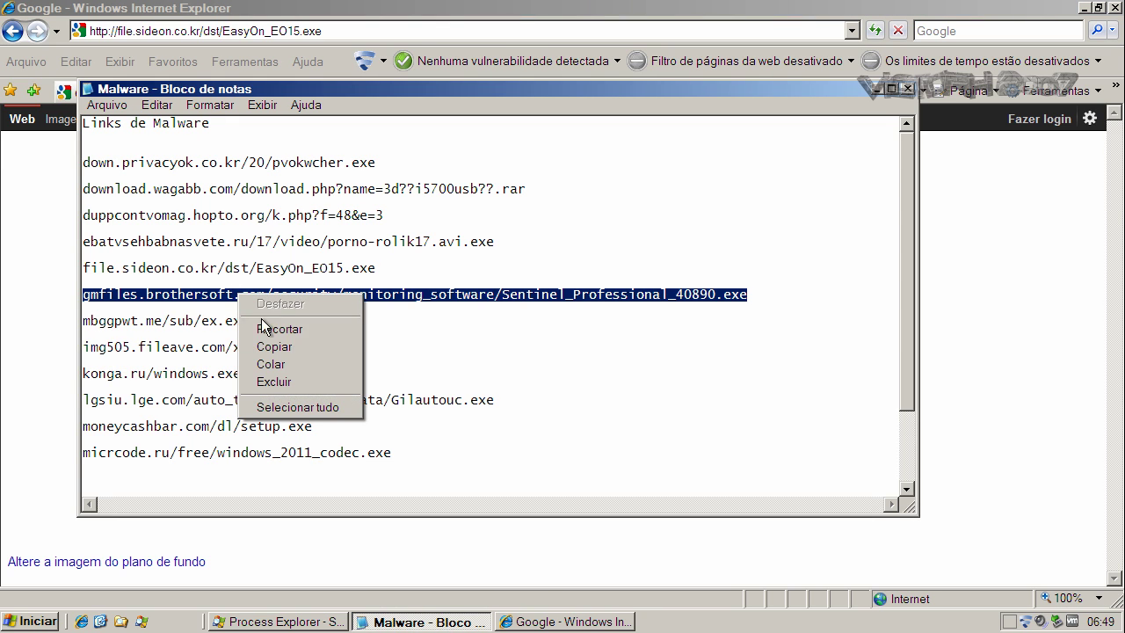
left_click(275, 346)
left_click(204, 32)
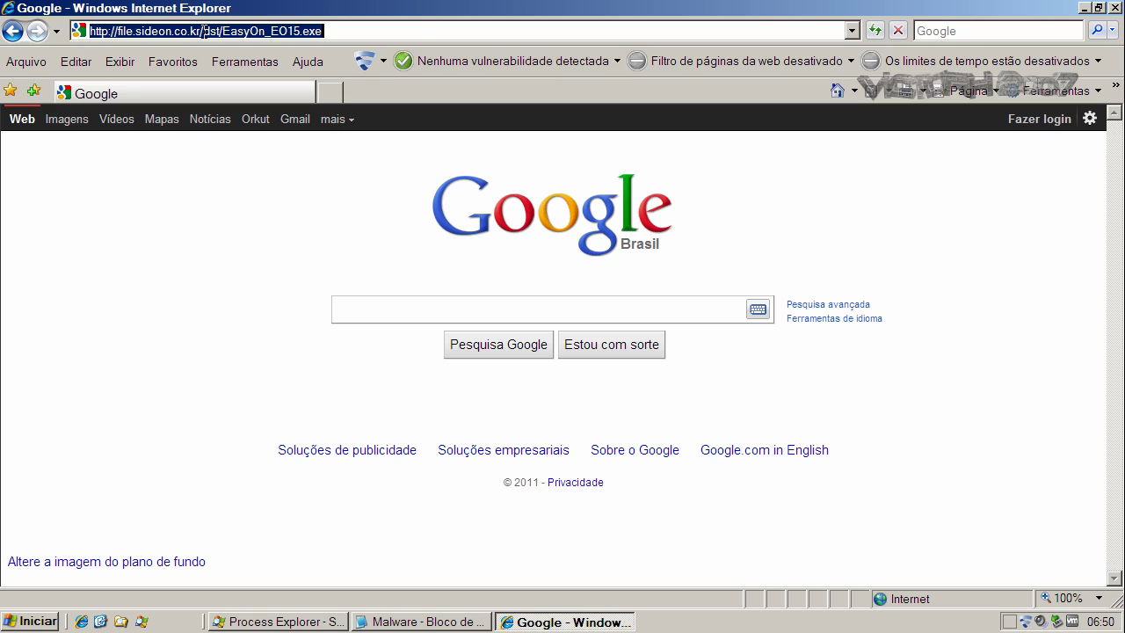
key("ctrl+v")
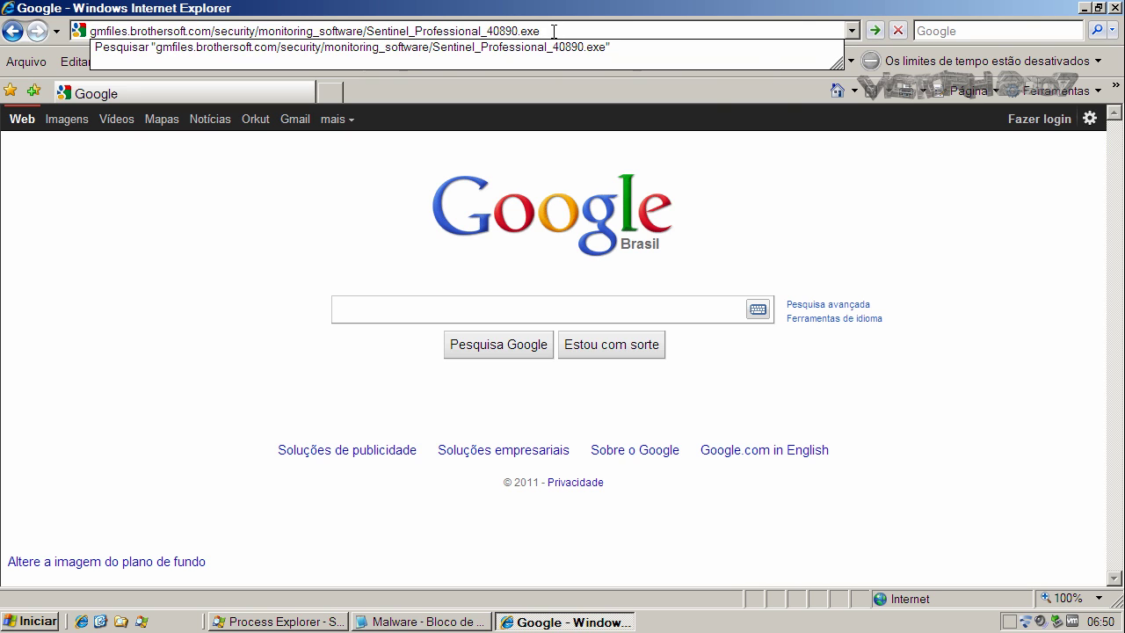
key("Return")
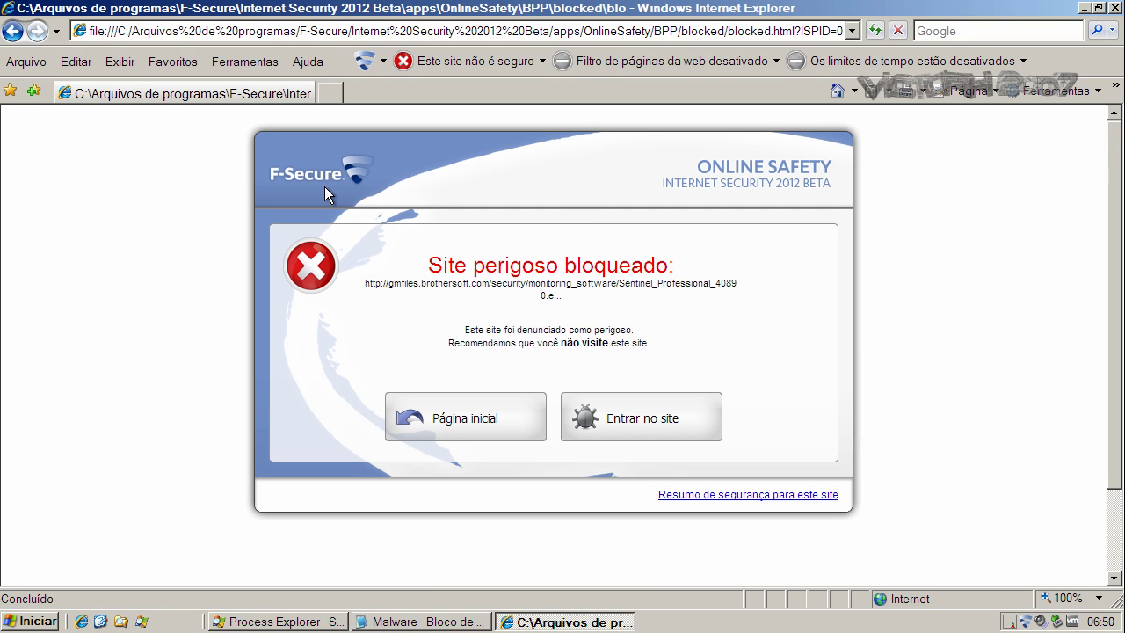
- Enter the blocked gmfiles.brothersoft.com site anyway and run Sentinel_Professional_40890.exe, confirming its execution
left_click(666, 426)
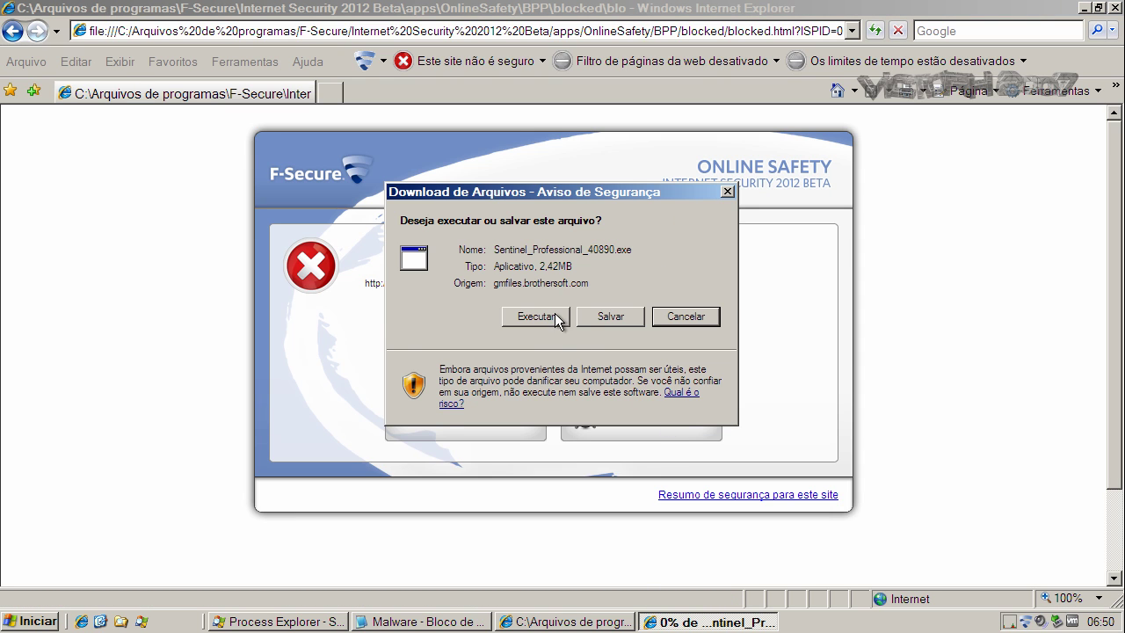
left_click(536, 316)
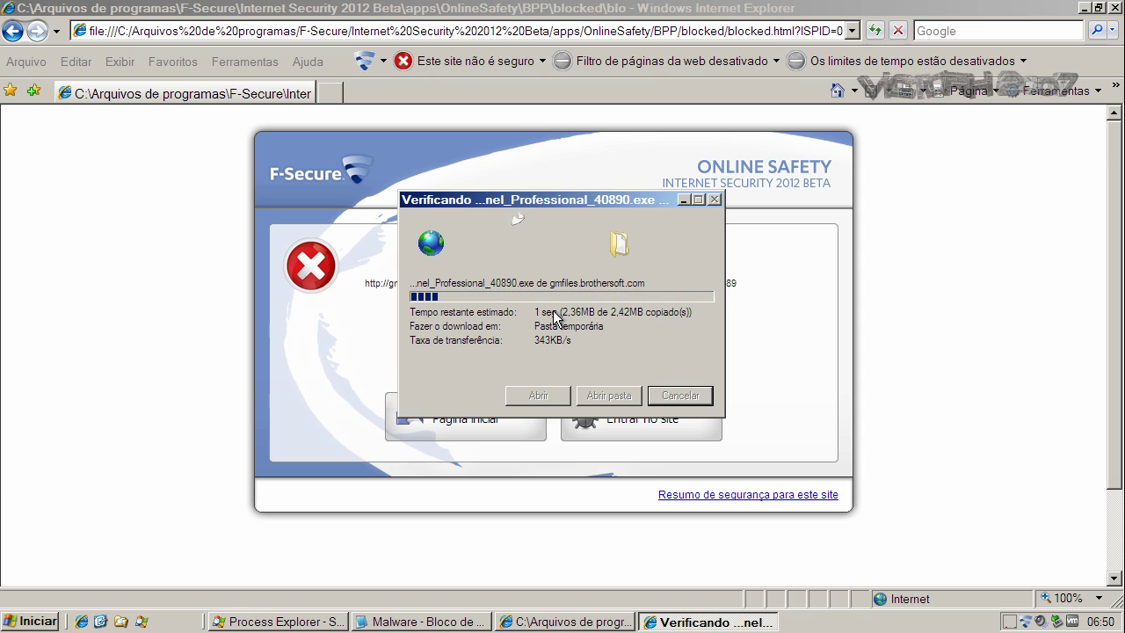
left_click(598, 299)
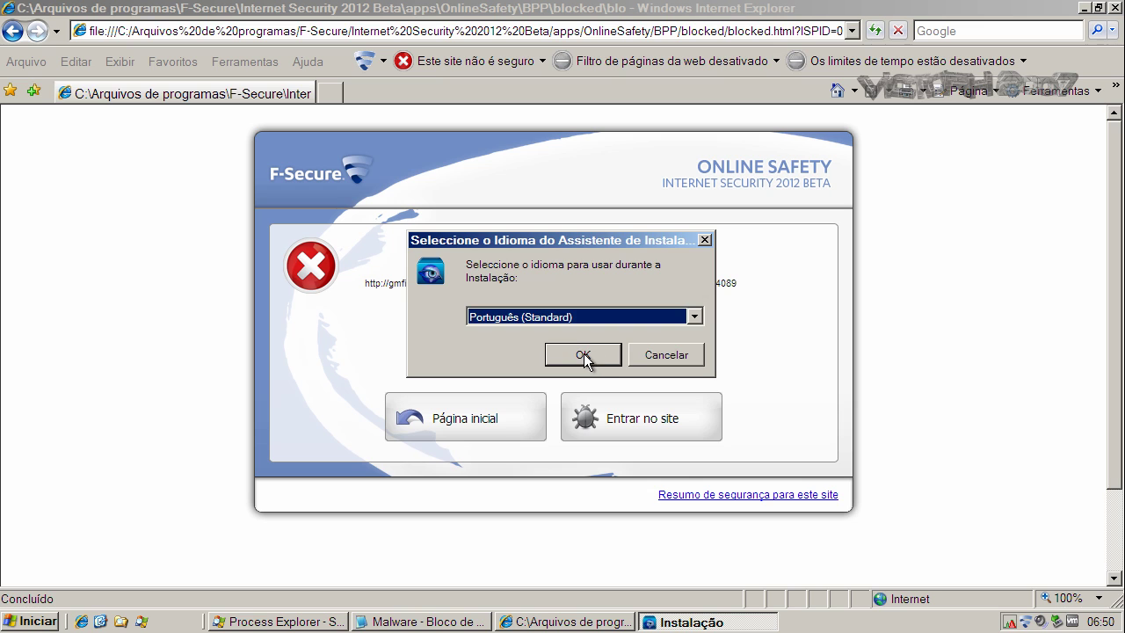
- Install Sentinel 4.0 in Português (Standard), accepting the licence agreement and finishing the wizard, and return to the browser's home page
left_click(583, 351)
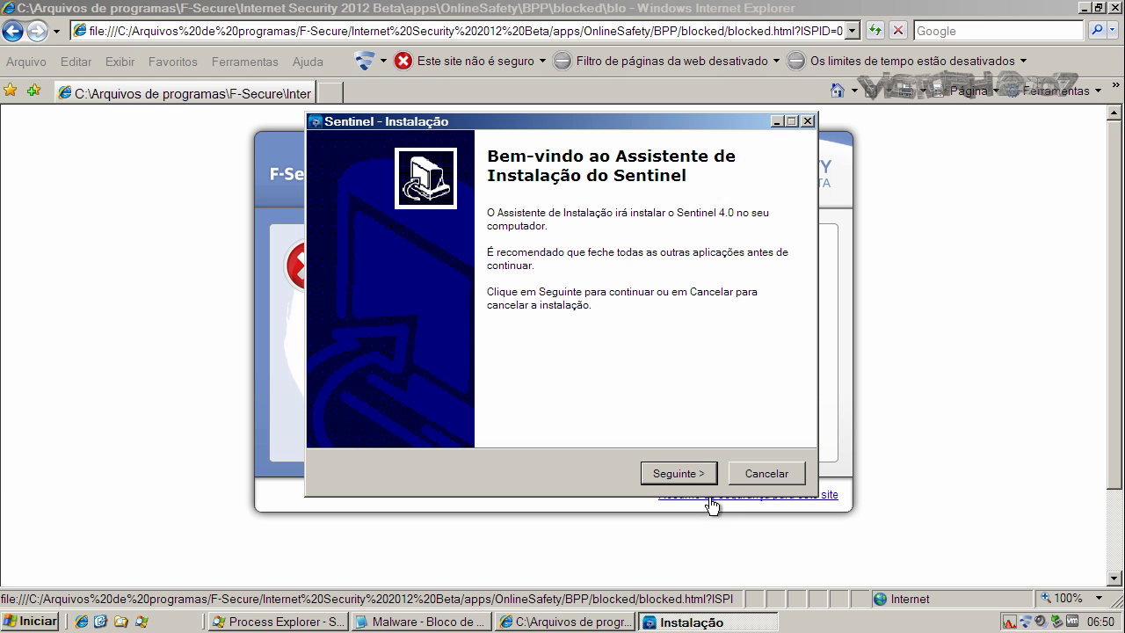
left_click(695, 475)
left_click(400, 415)
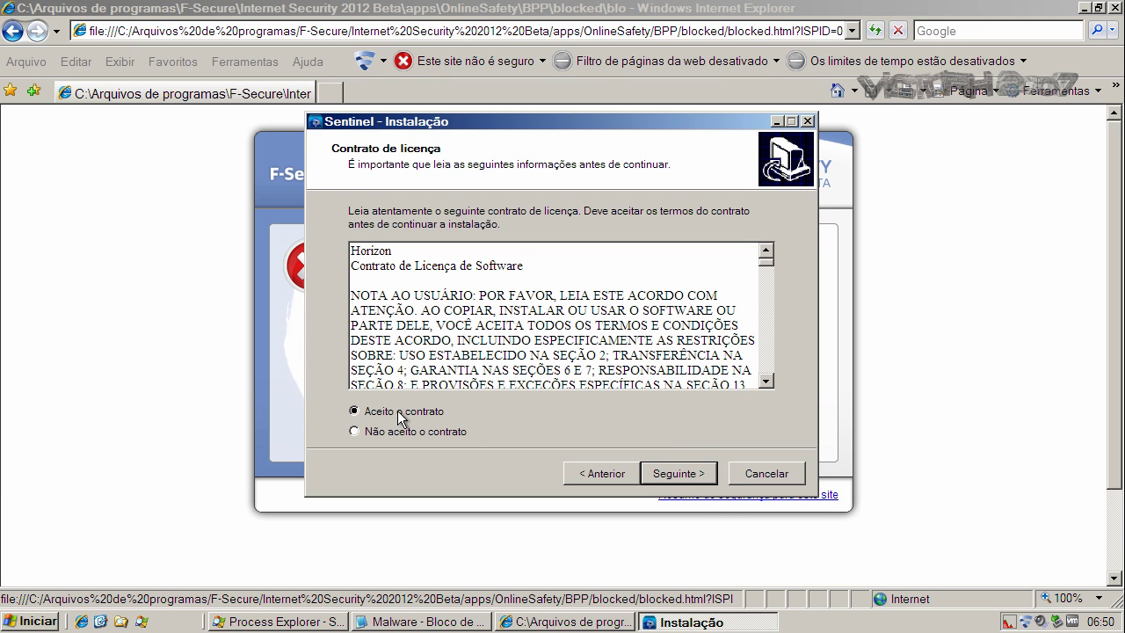
left_click(679, 474)
left_click(675, 476)
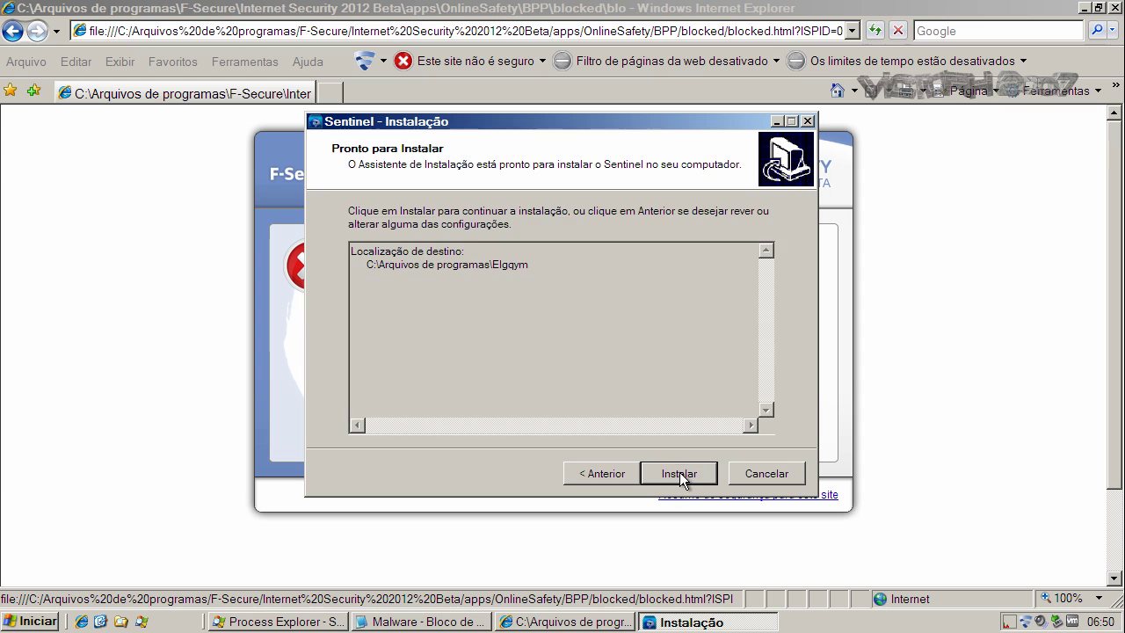
left_click(680, 475)
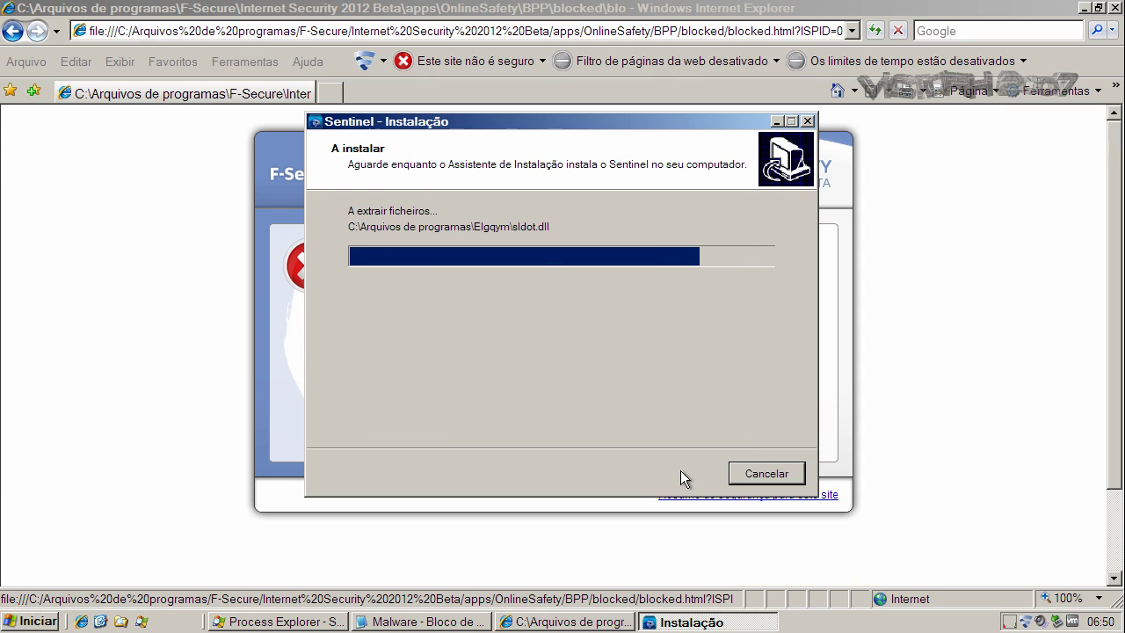
left_click(681, 472)
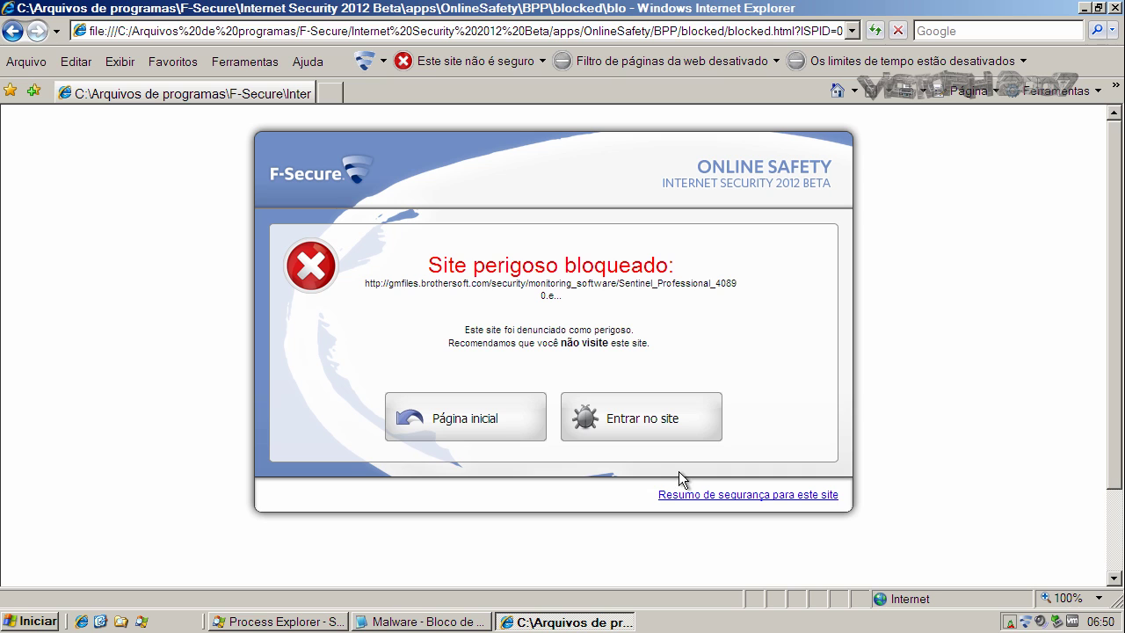
left_click(838, 90)
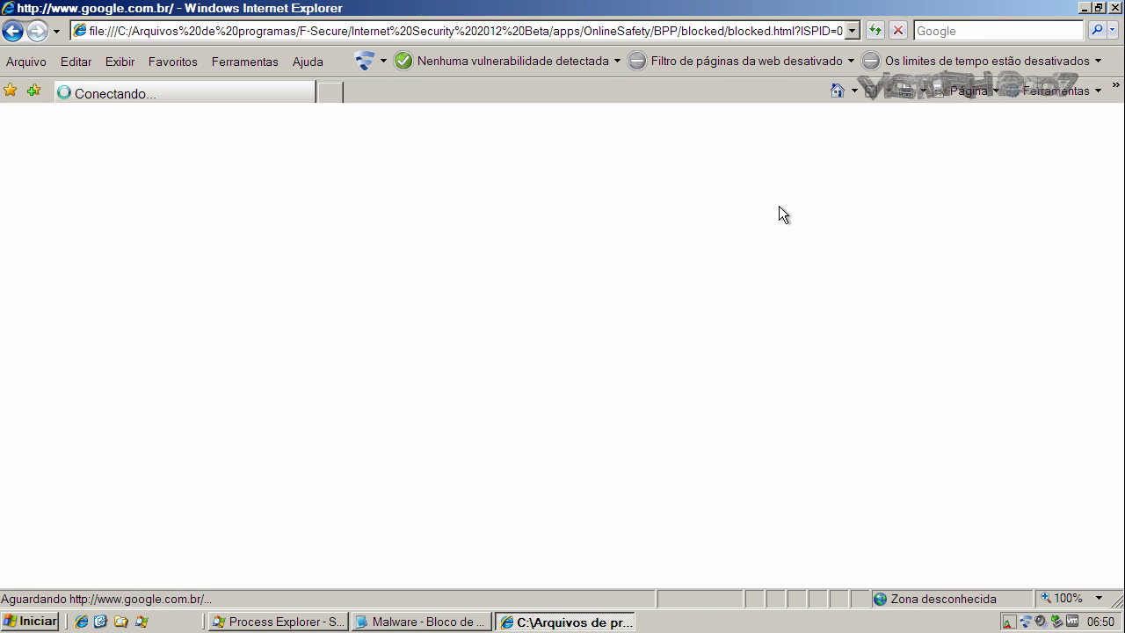
- Copy the seventh link, mbggpwt.me/sub/ex.exe, from the Malware text file and open it in the browser
left_click(444, 621)
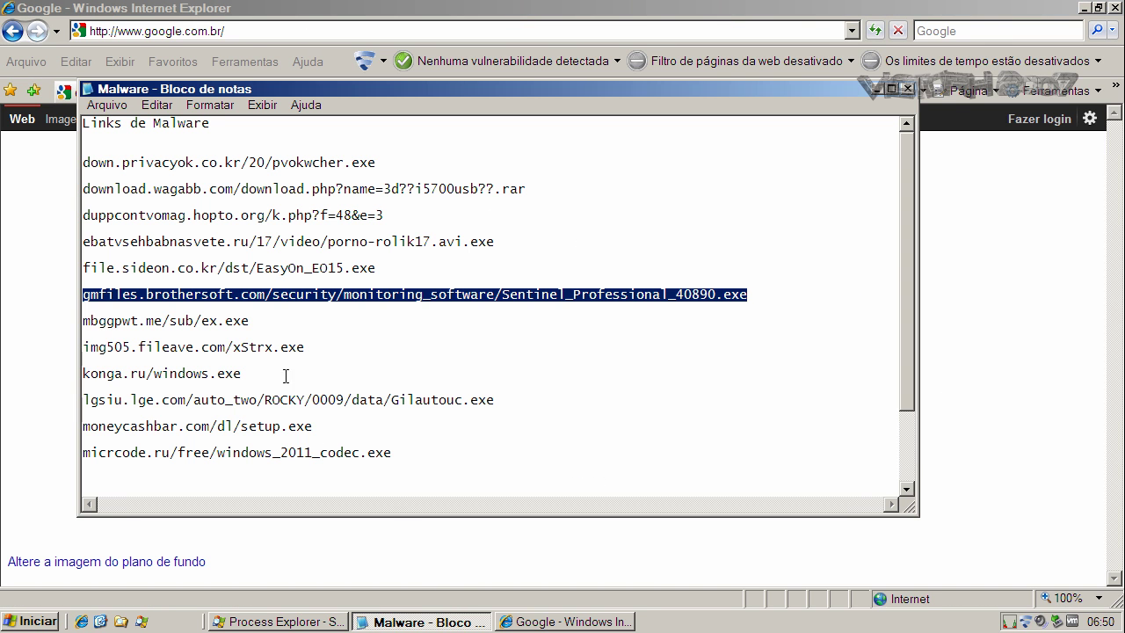
double_click(225, 320)
right_click(225, 321)
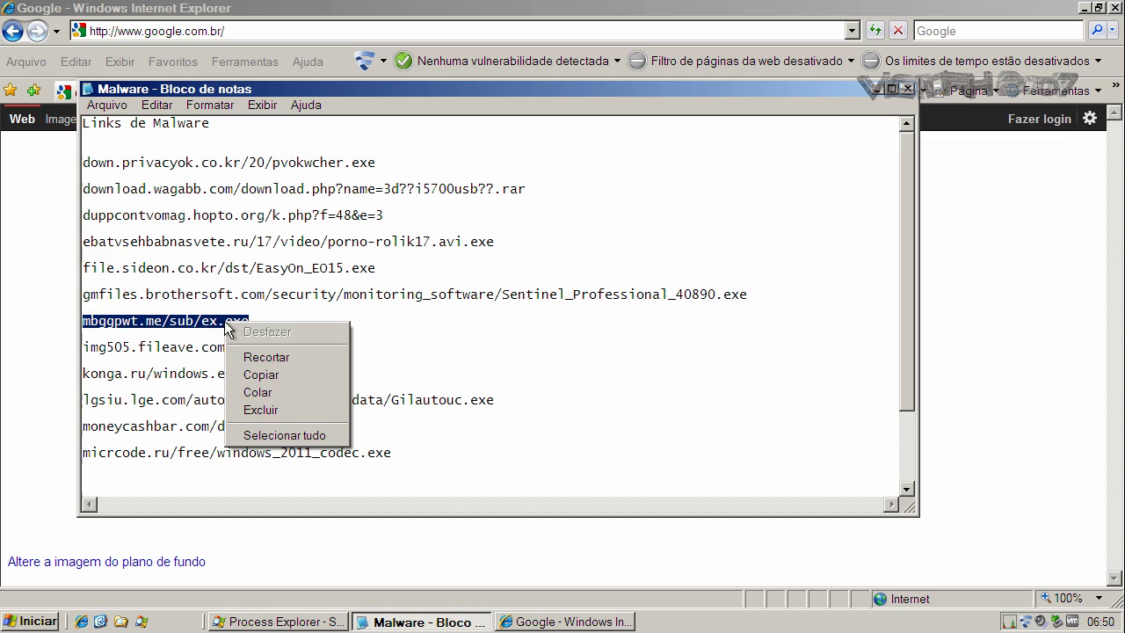
left_click(264, 374)
left_click(201, 29)
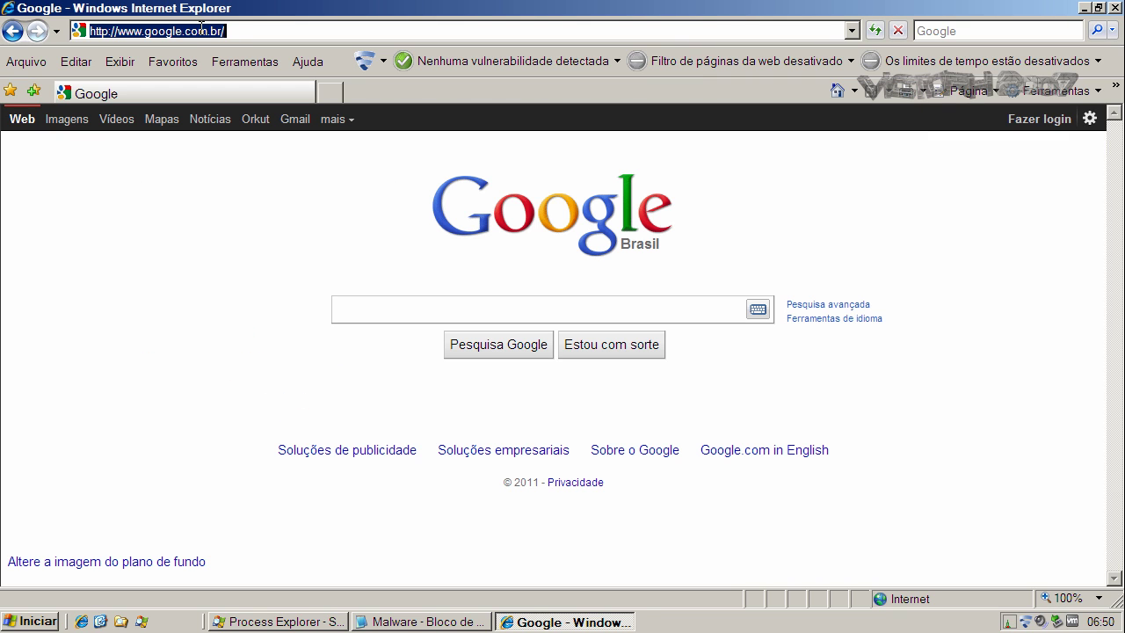
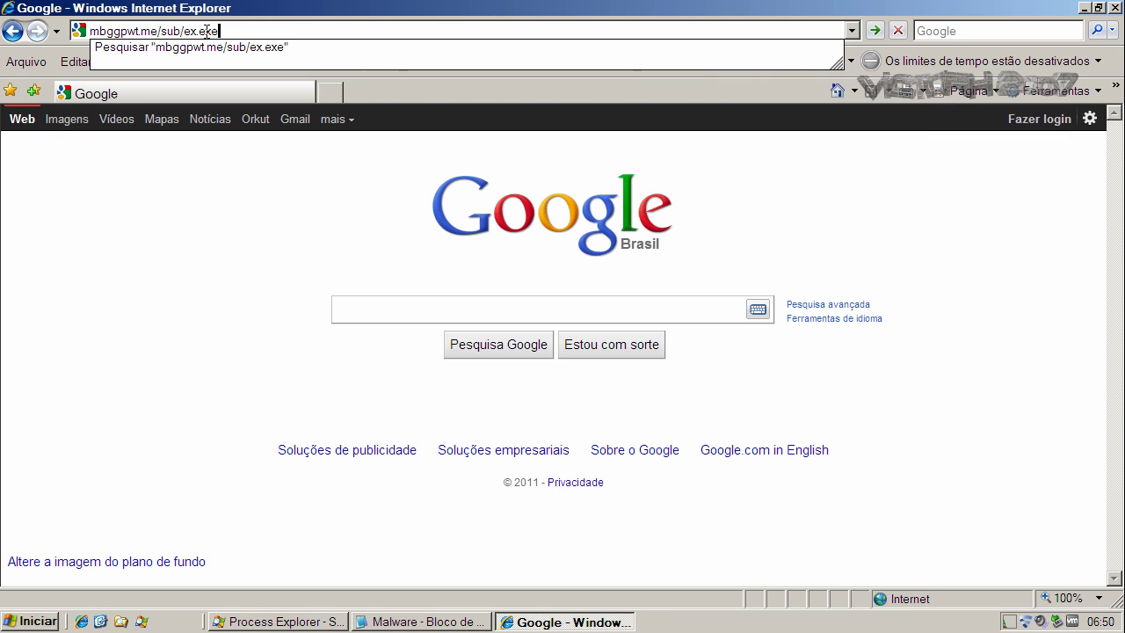
key("Return")
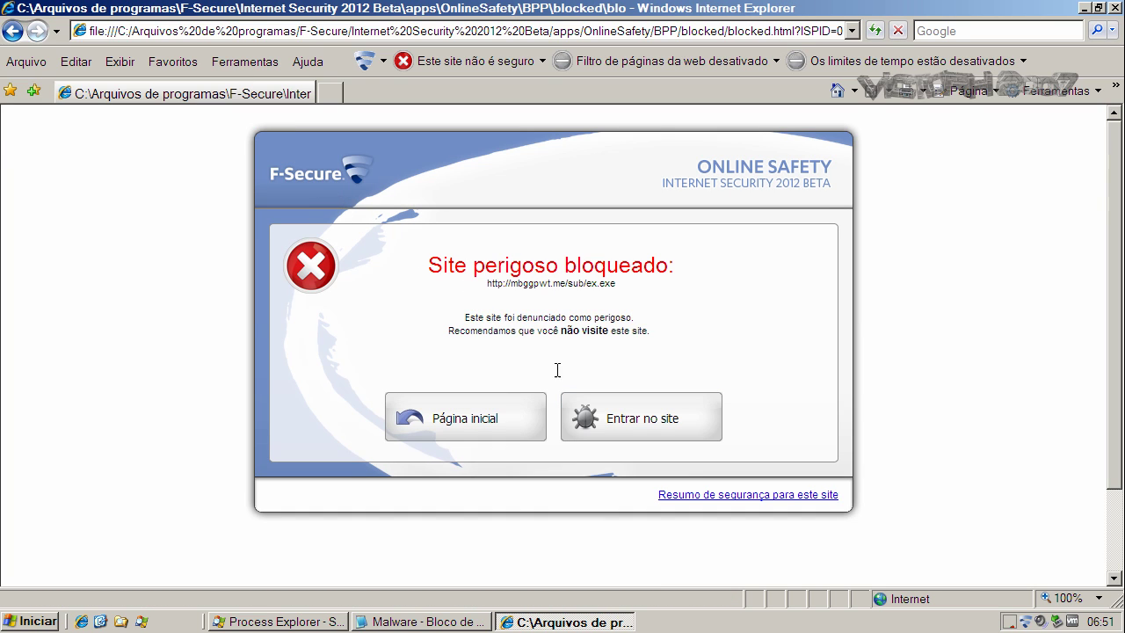
- Enter the blocked mbggpwt.me site anyway and try to run ex.exe, closing the virus notice and returning to the home page
left_click(618, 418)
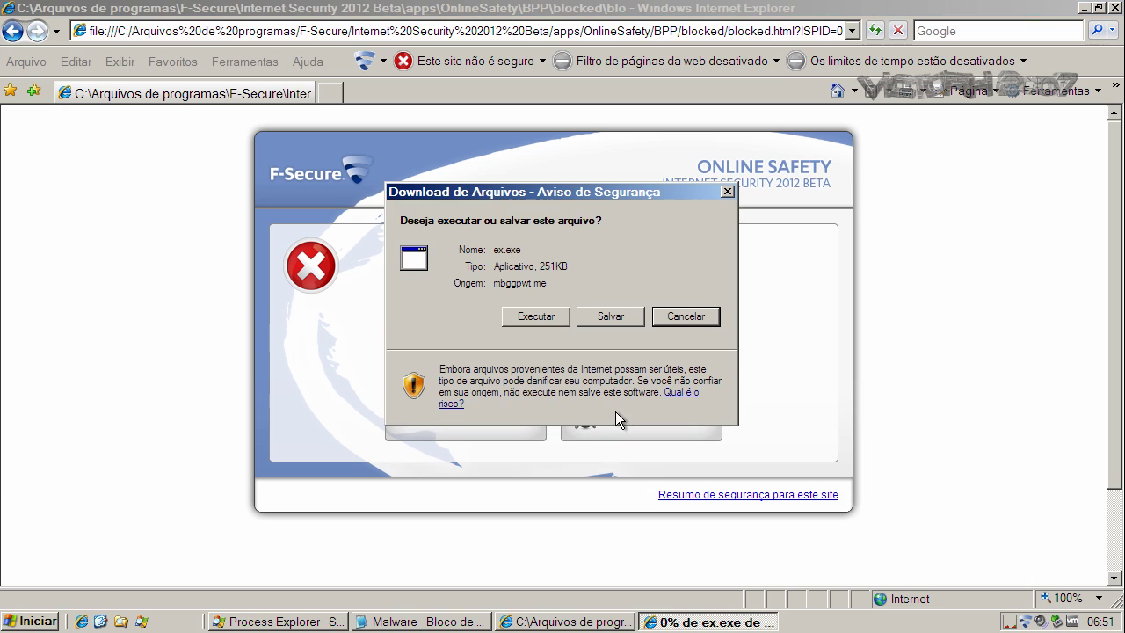
left_click(551, 322)
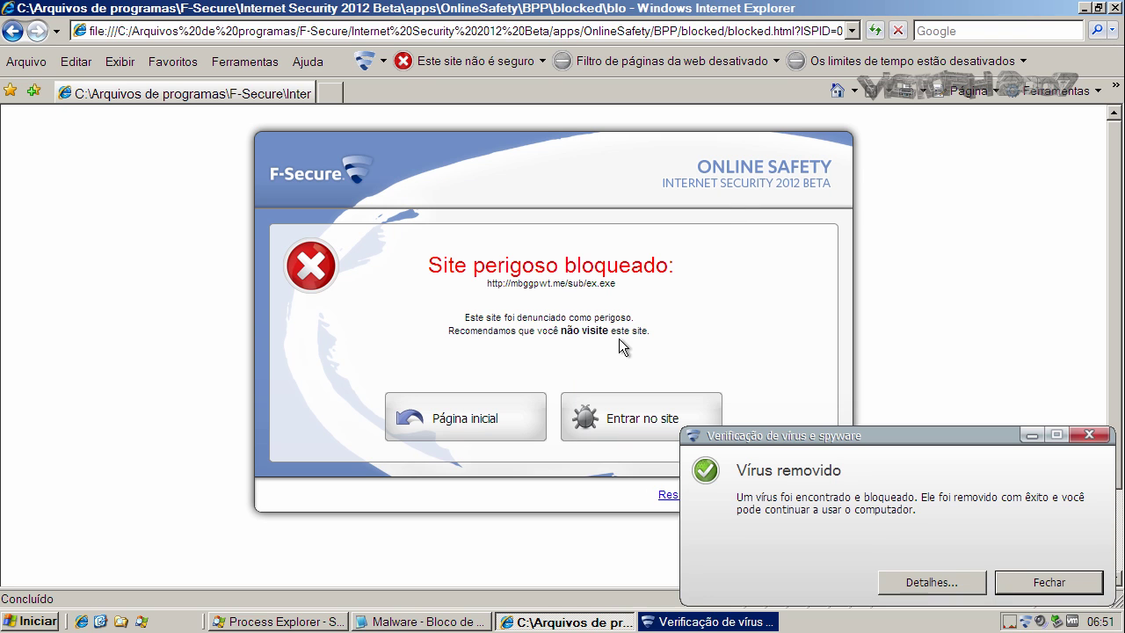
left_click(793, 471)
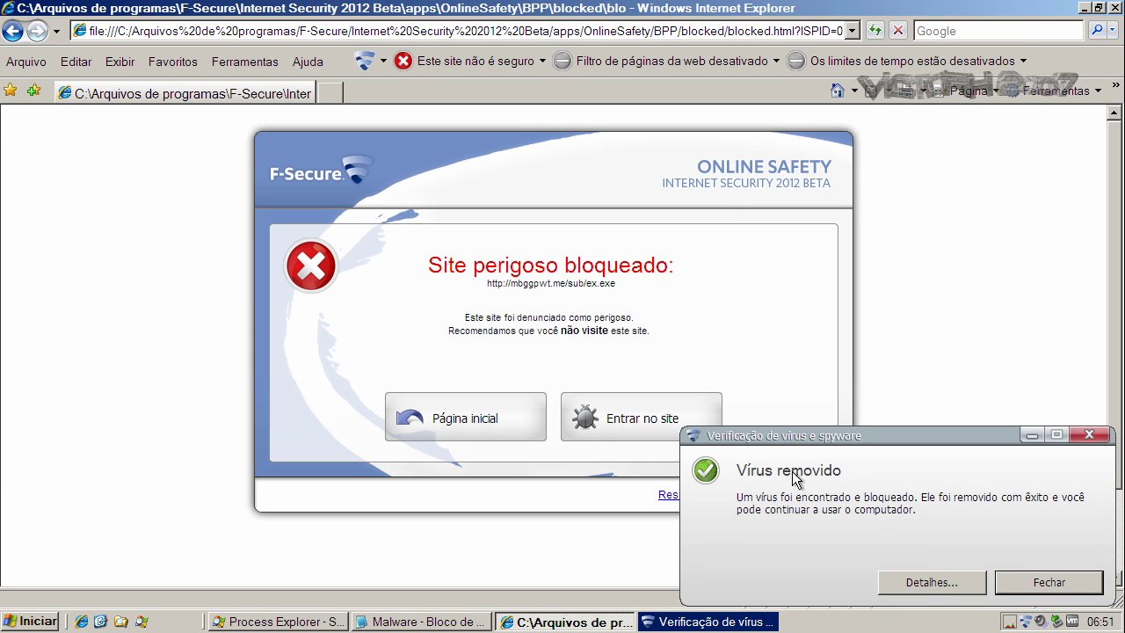
left_click(1028, 582)
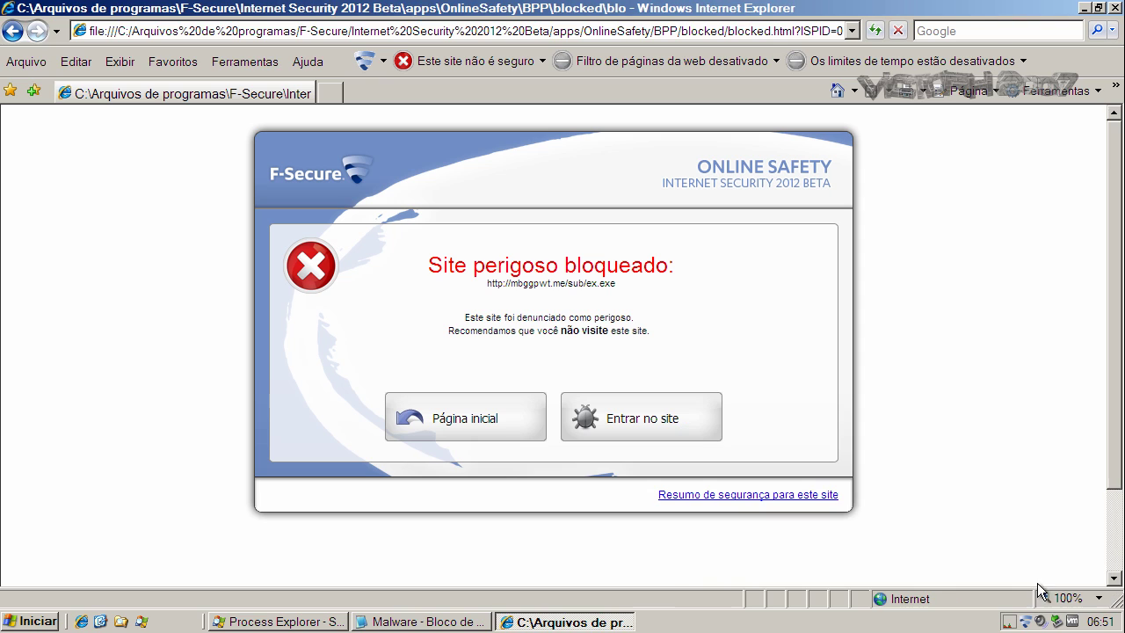
left_click(836, 90)
- Copy the eighth link, img505.fileave.com/xStrx.exe, from the Malware text file and open it in the browser
left_click(411, 623)
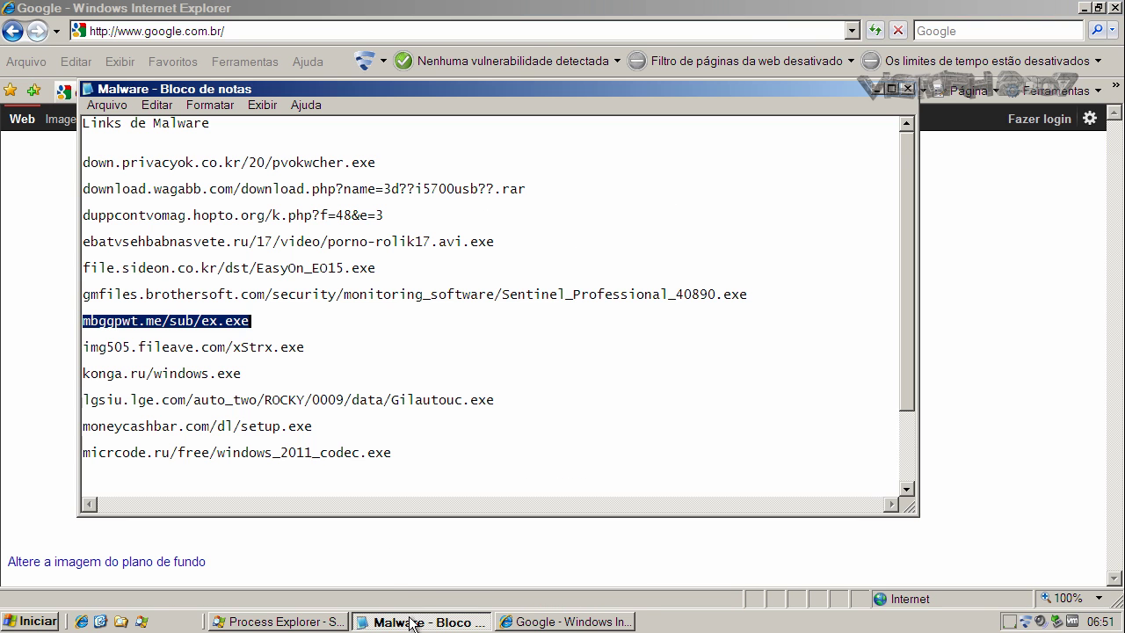
double_click(290, 349)
right_click(290, 346)
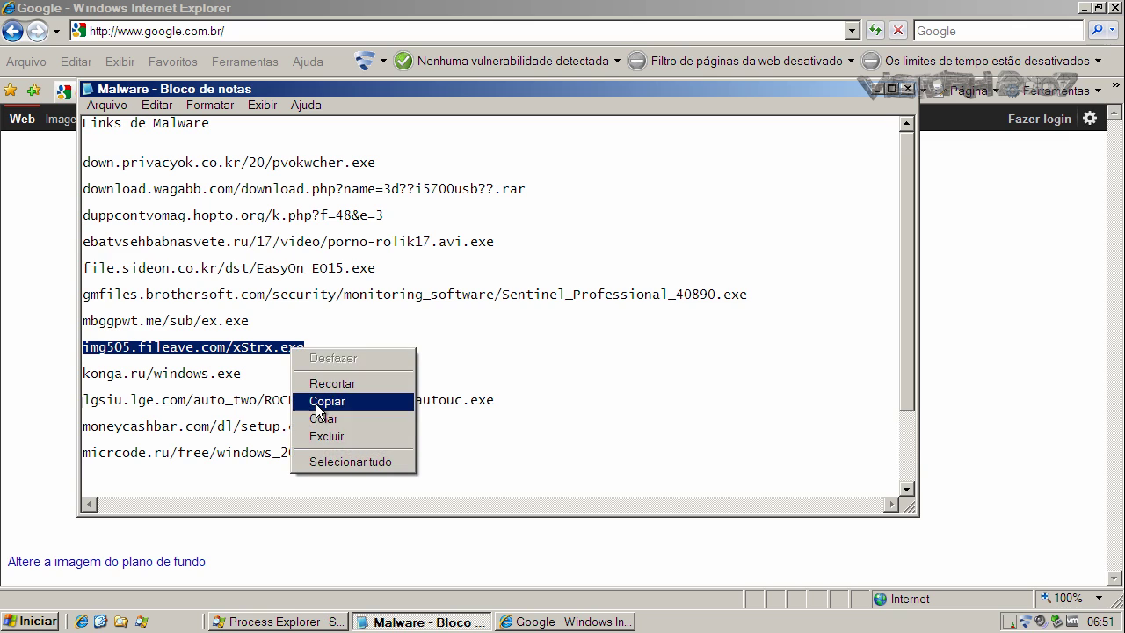
left_click(321, 402)
left_click(247, 29)
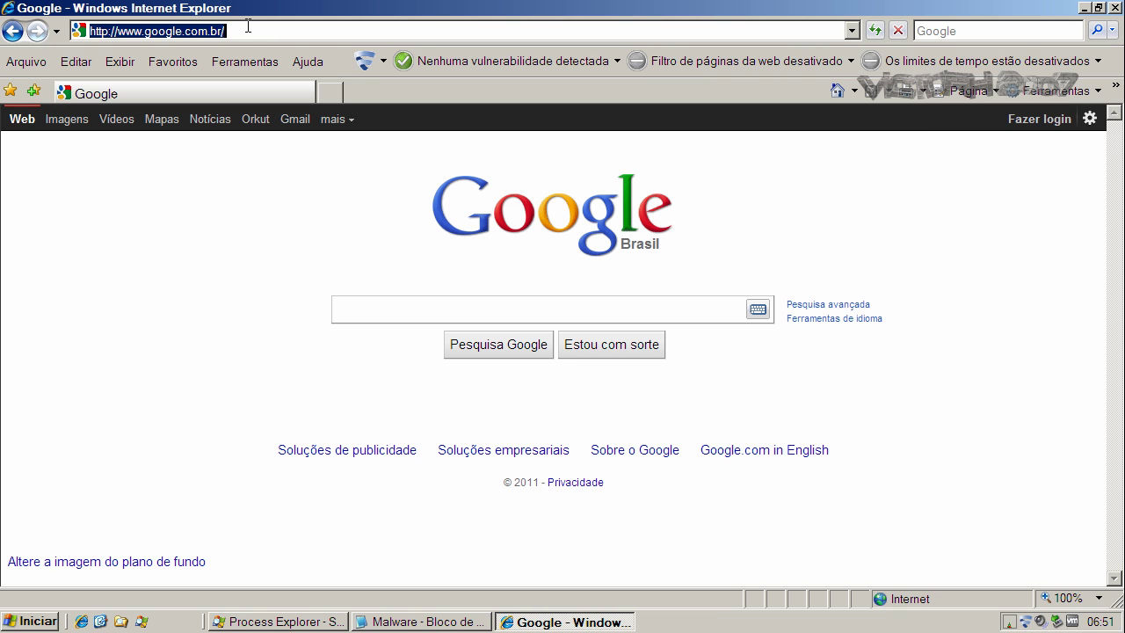
key("ctrl+v")
key("Return")
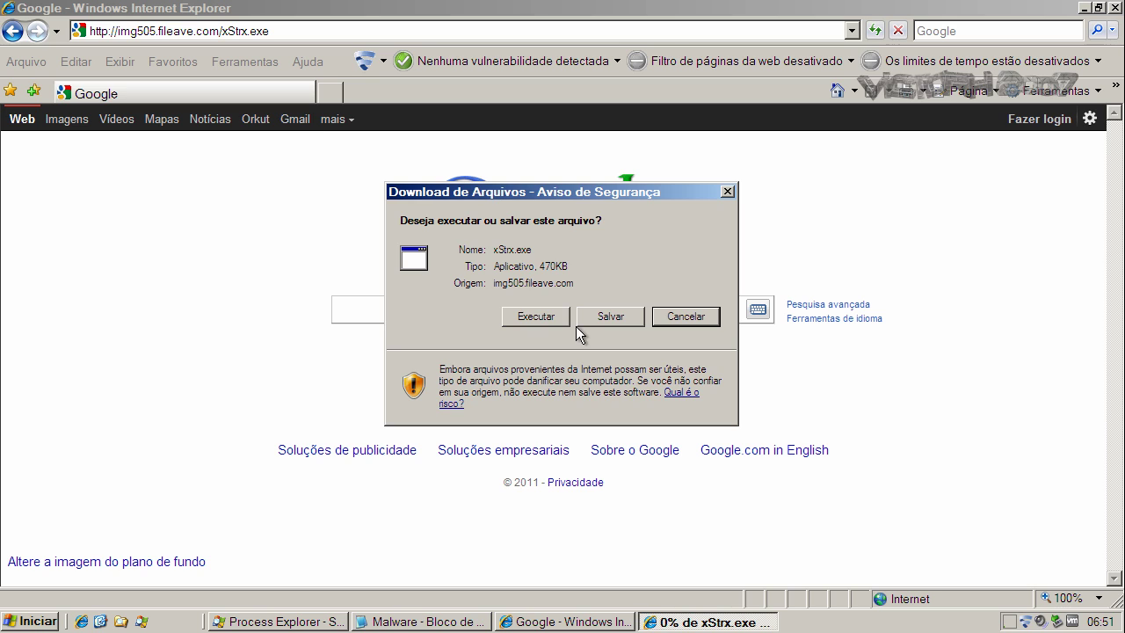
- Try to run the xStrx.exe download and close the virus notice
left_click(546, 318)
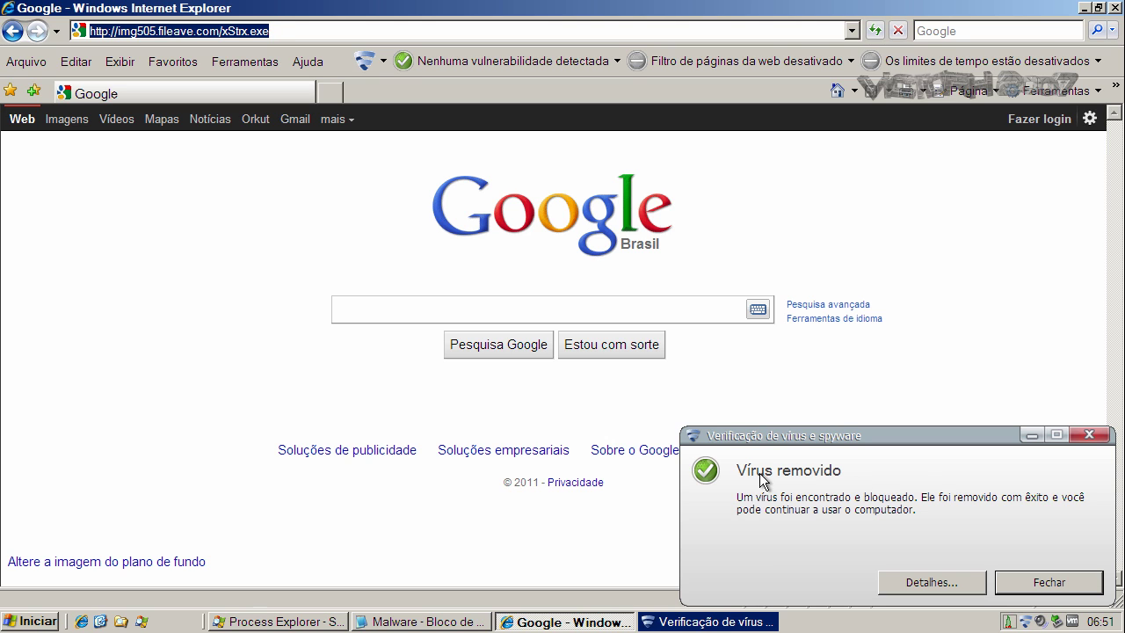
left_click(1045, 581)
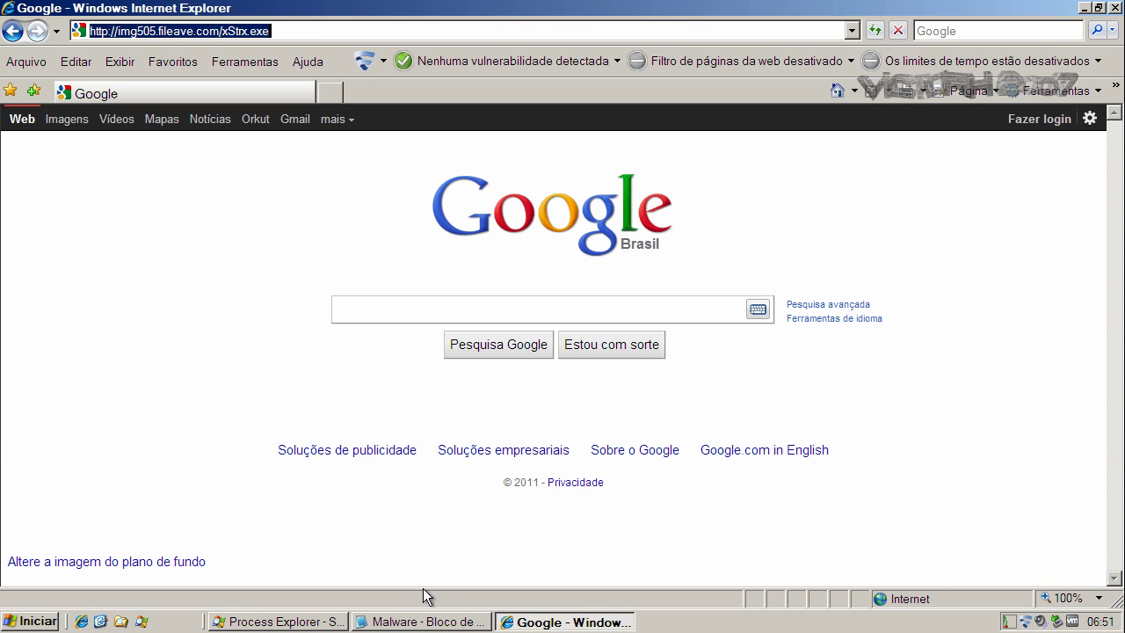
- Copy the ninth link, konga.ru/windows.exe, from the Malware text file and open it in the browser
left_click(422, 622)
double_click(213, 372)
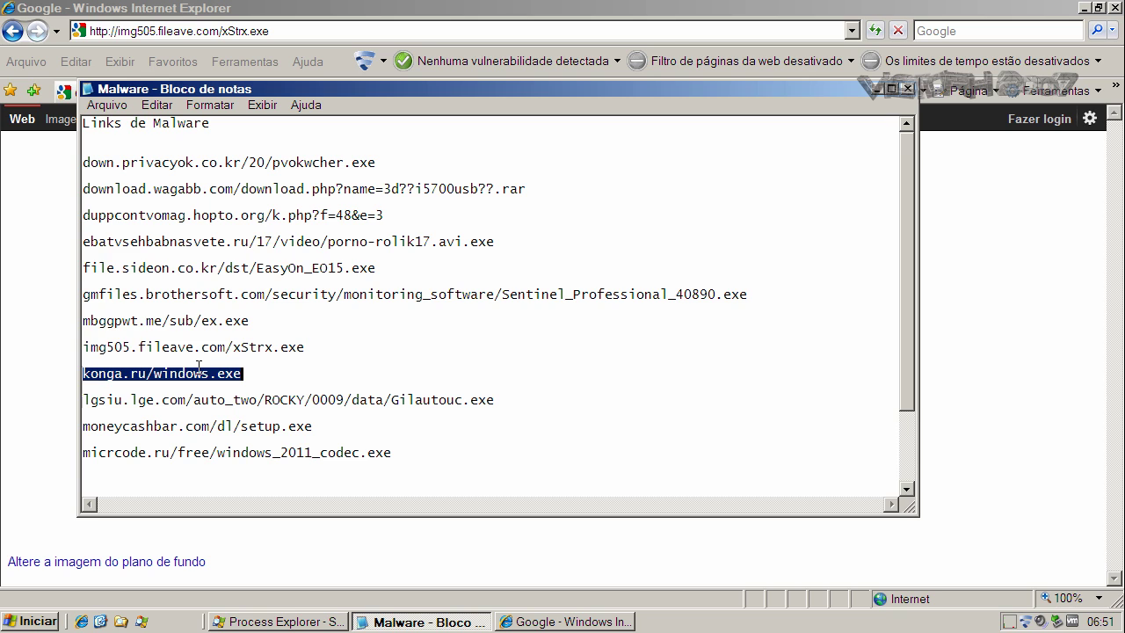
right_click(198, 366)
left_click(240, 418)
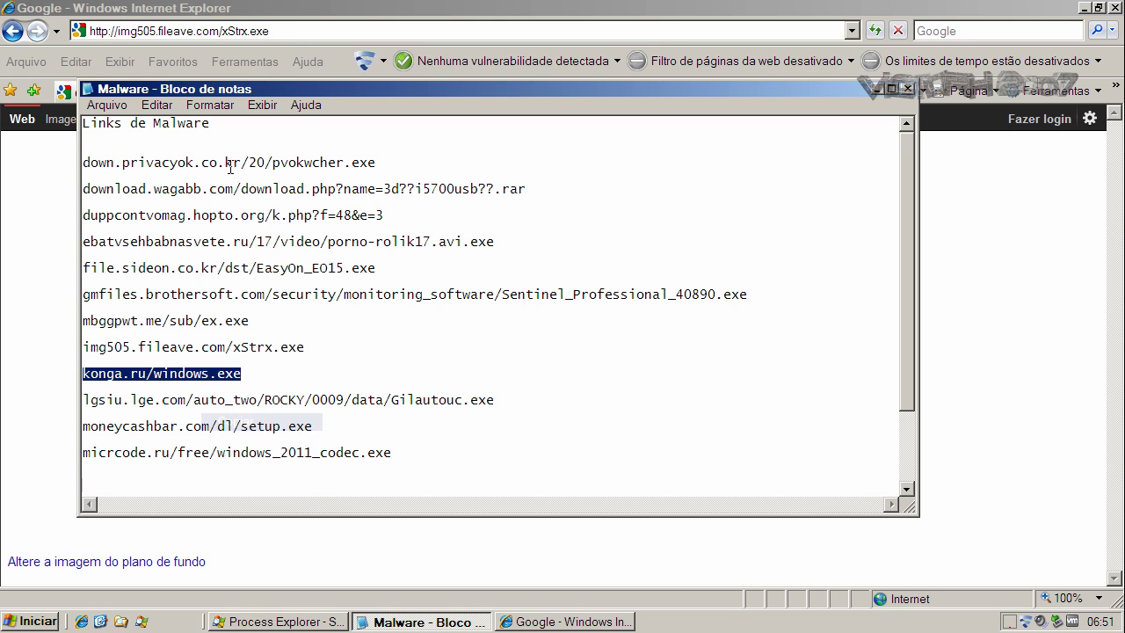
left_click(208, 30)
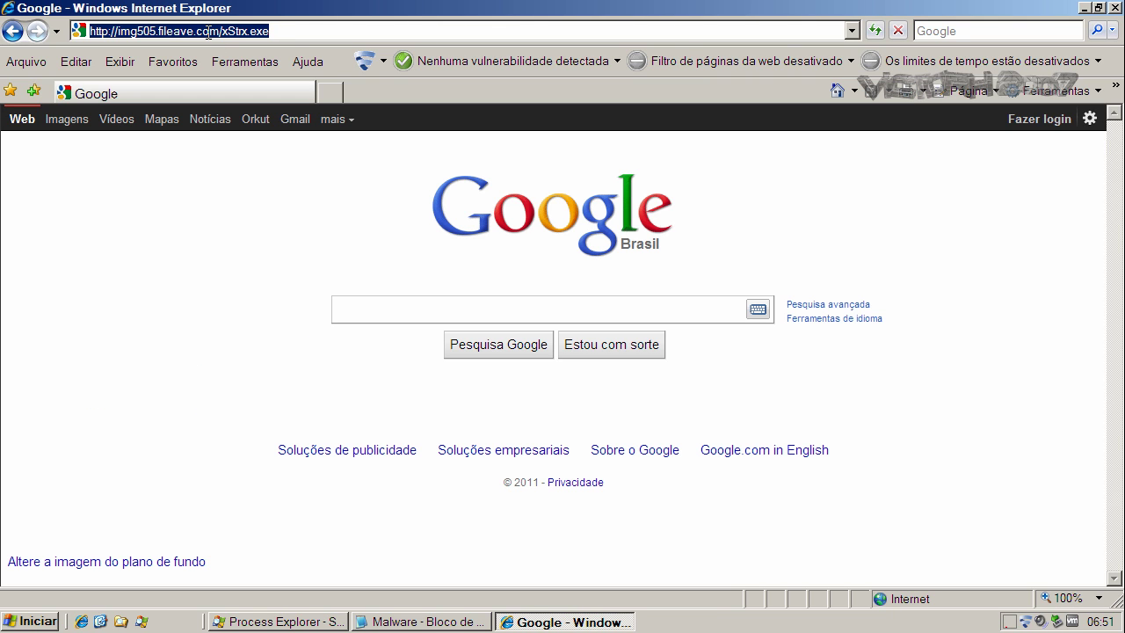
key("ctrl+v")
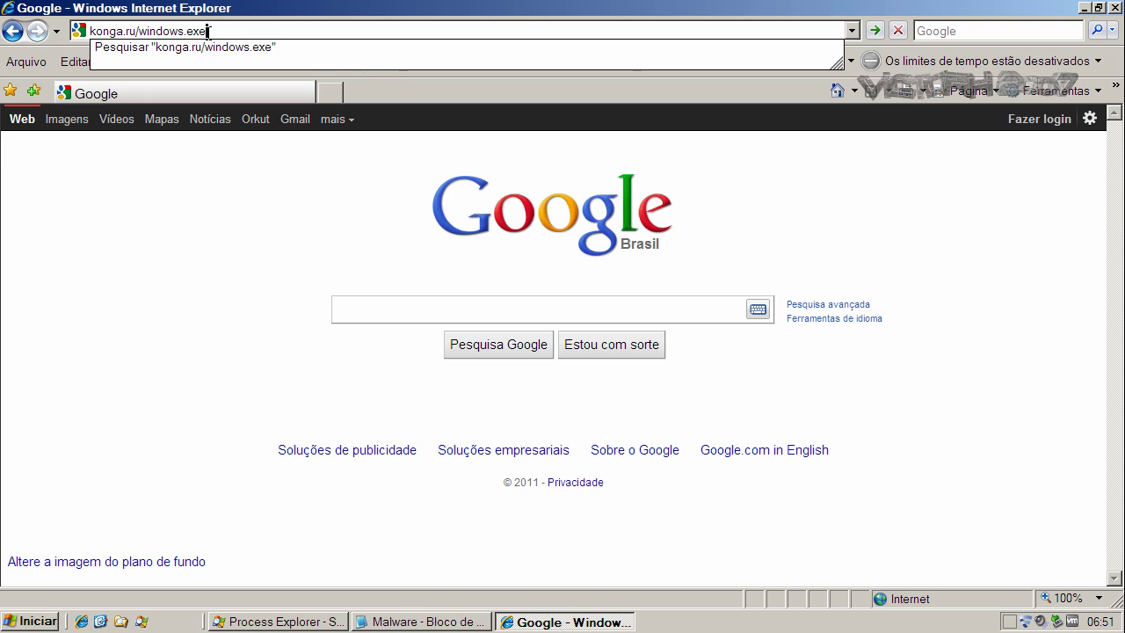
key("Return")
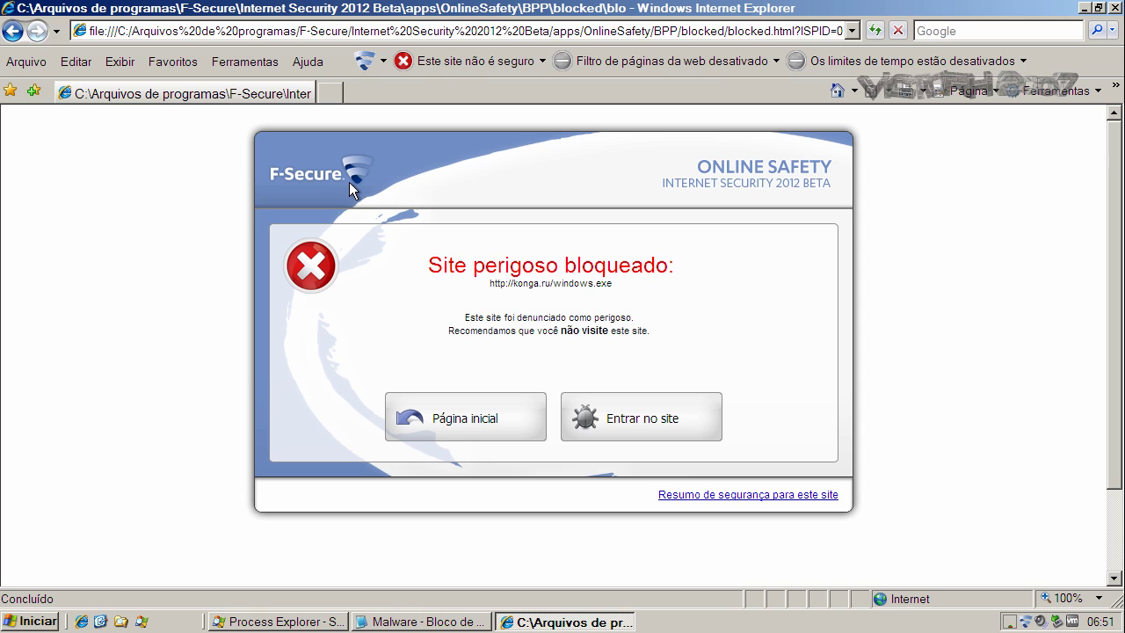
- Enter the blocked konga.ru site anyway and try to run windows.exe, expanding and closing the DeepGuard notice and returning to the home page
left_click(652, 420)
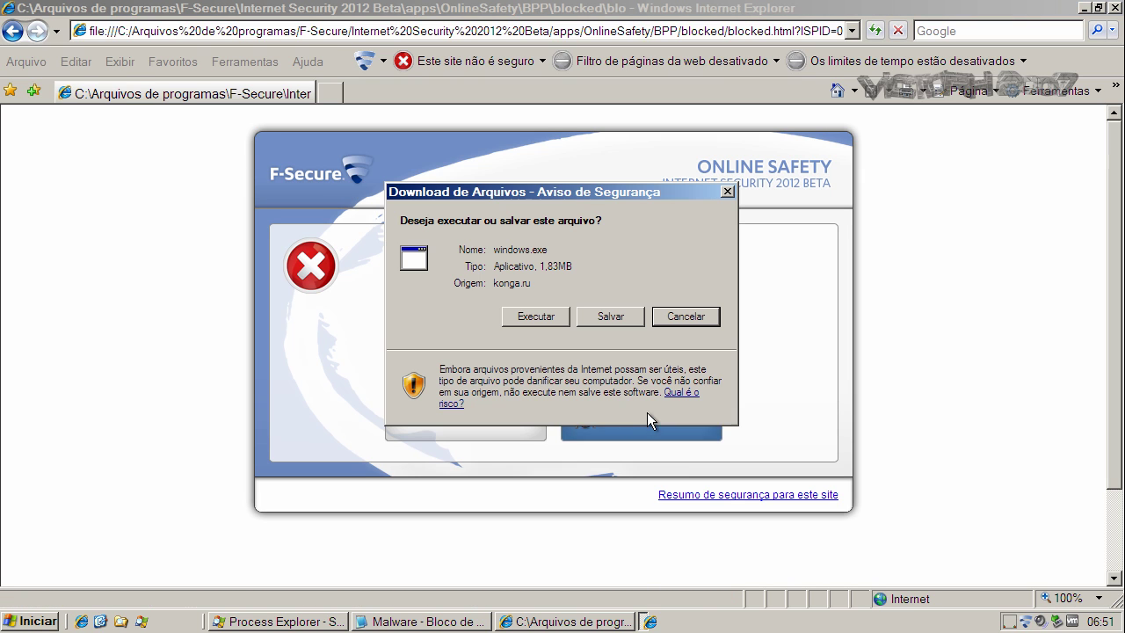
left_click(536, 316)
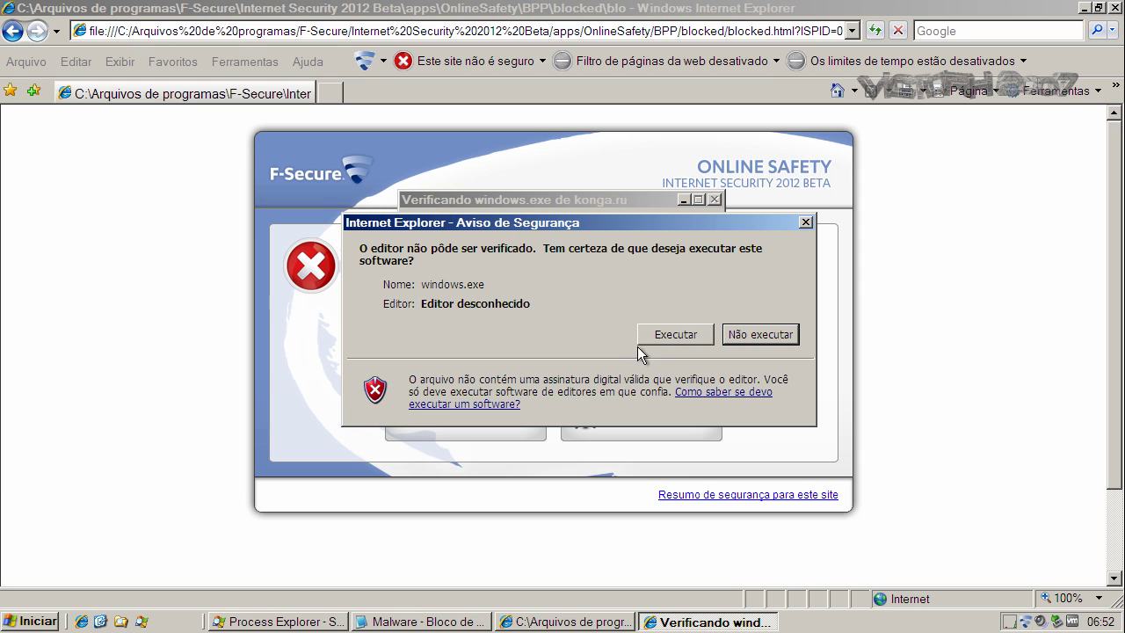
left_click(649, 334)
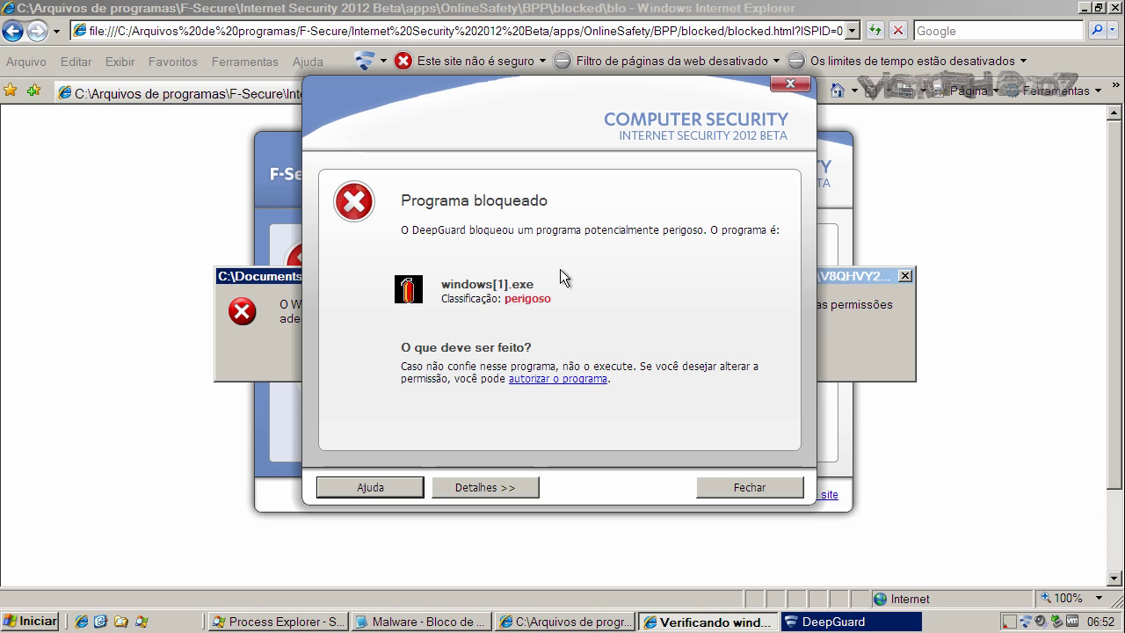
left_click(530, 488)
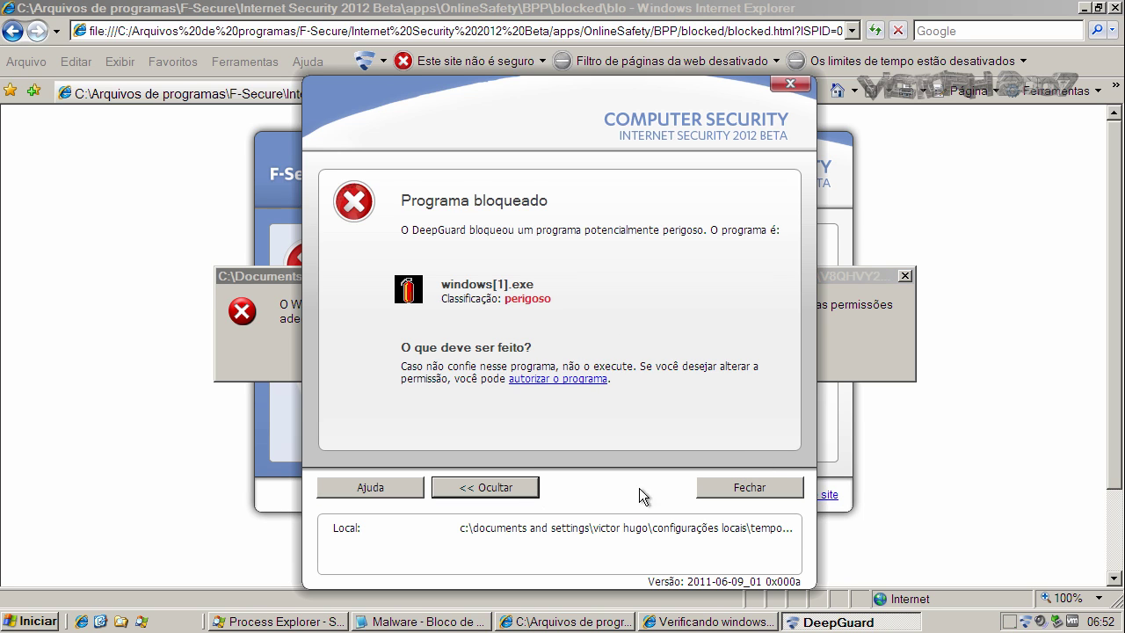
left_click(792, 486)
left_click(565, 355)
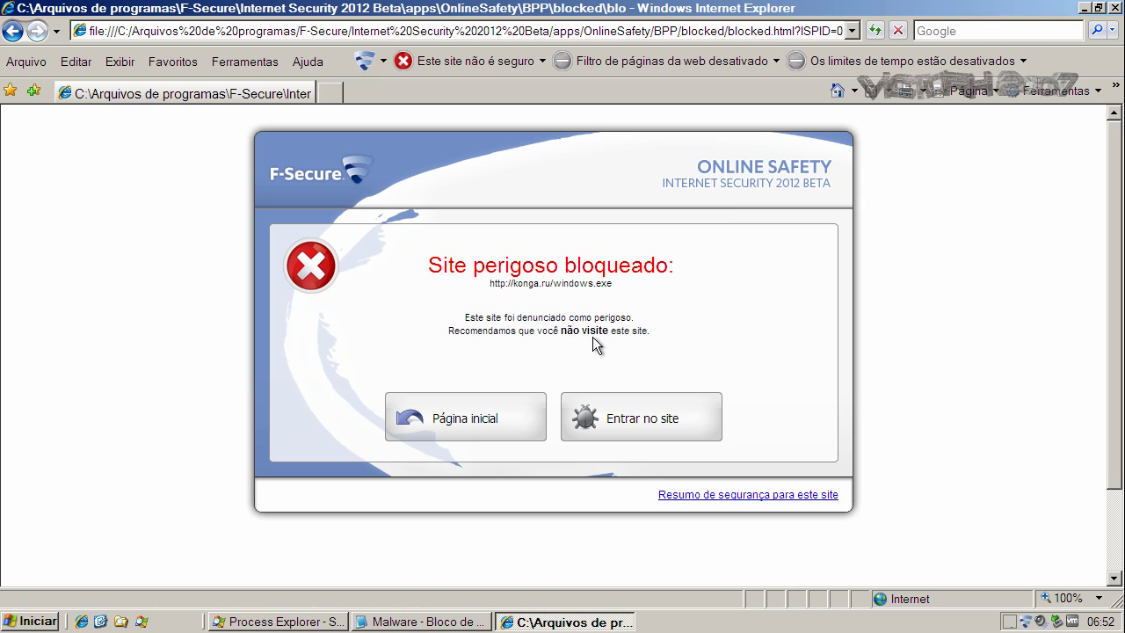
left_click(842, 89)
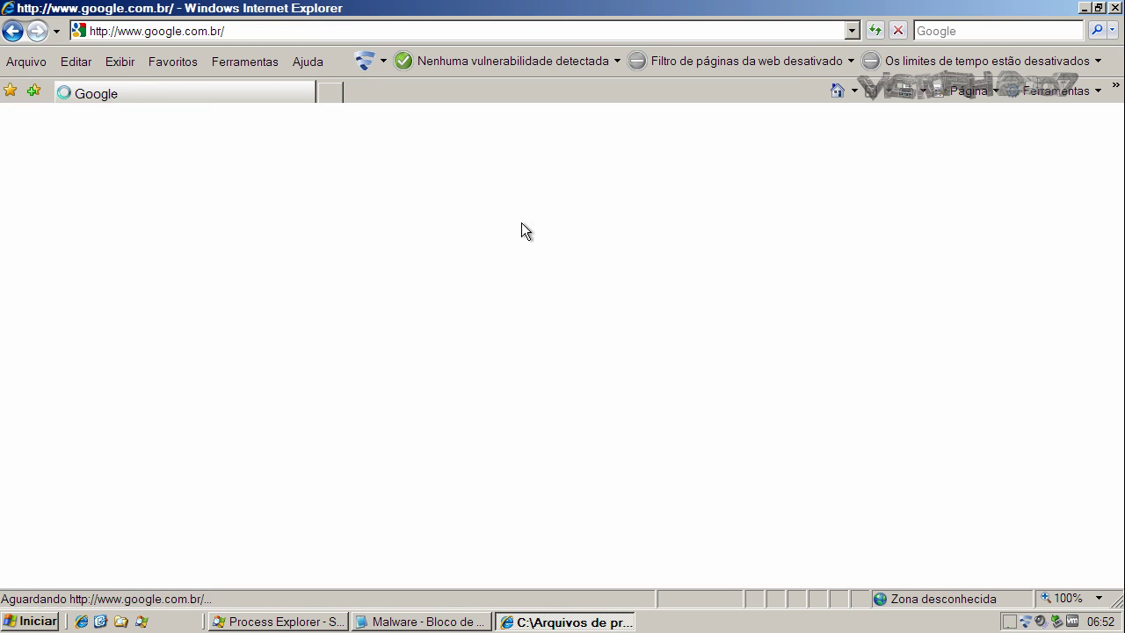
- Copy the tenth link, lgsiu.lge.com/auto_two/ROCKY/0009/data/Gilautouc.exe, from the Malware text file and open it in the browser
left_click(418, 622)
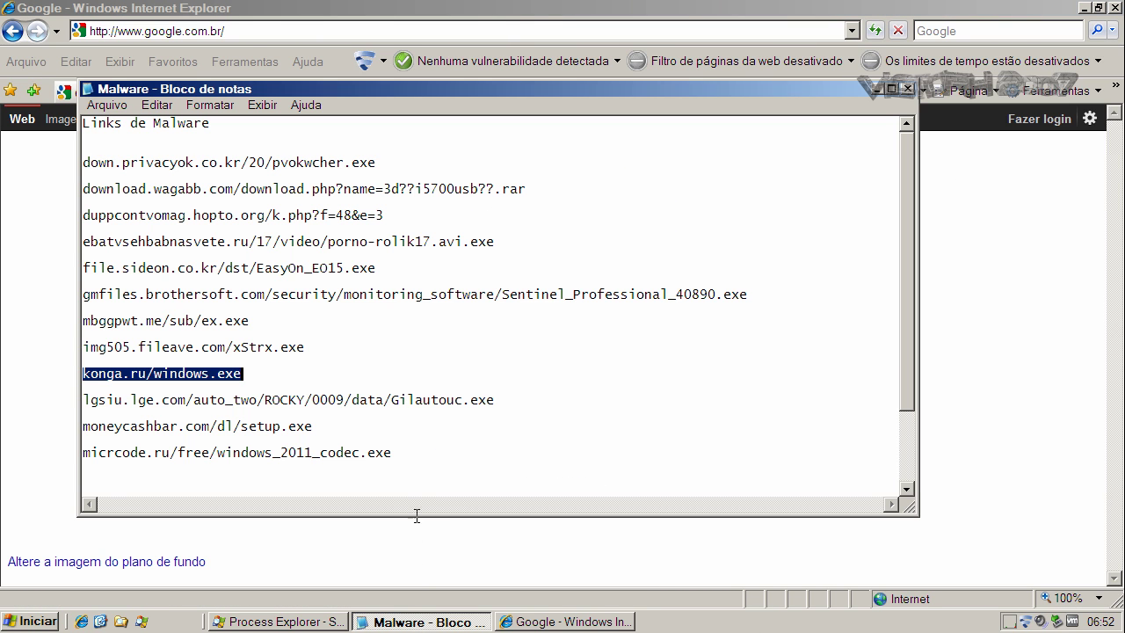
double_click(406, 403)
right_click(407, 402)
left_click(439, 451)
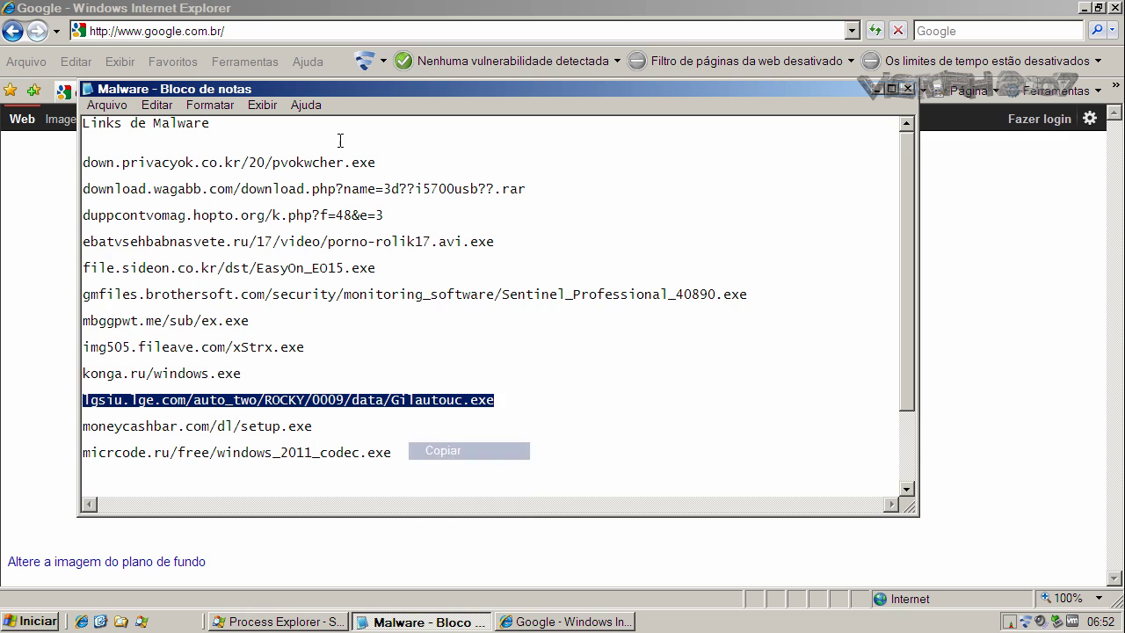
left_click(288, 31)
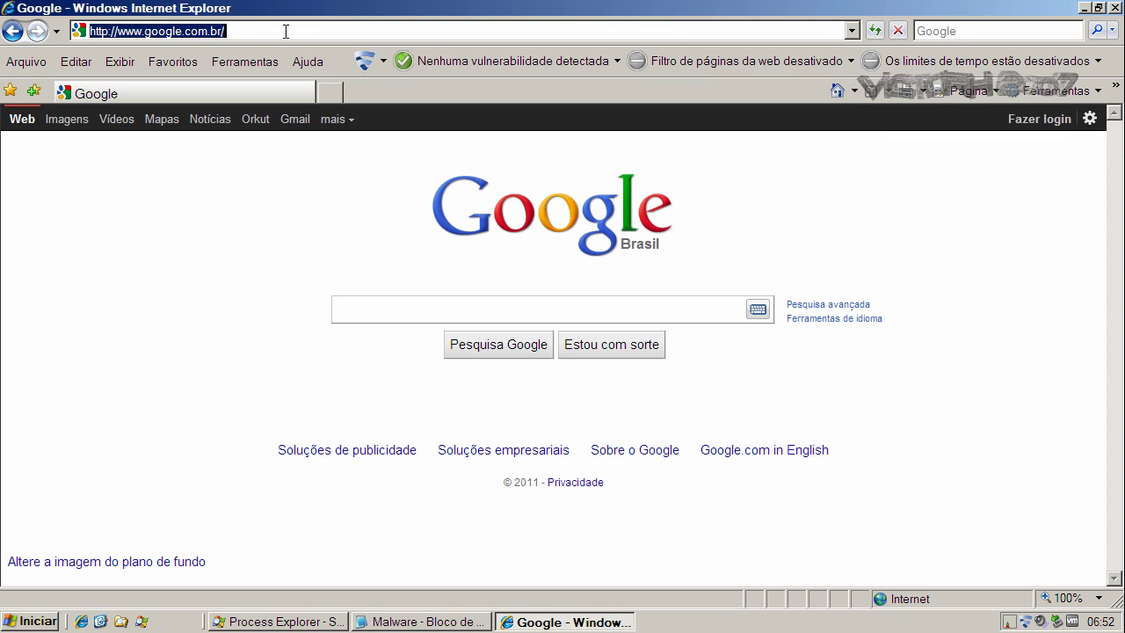
key("ctrl+v")
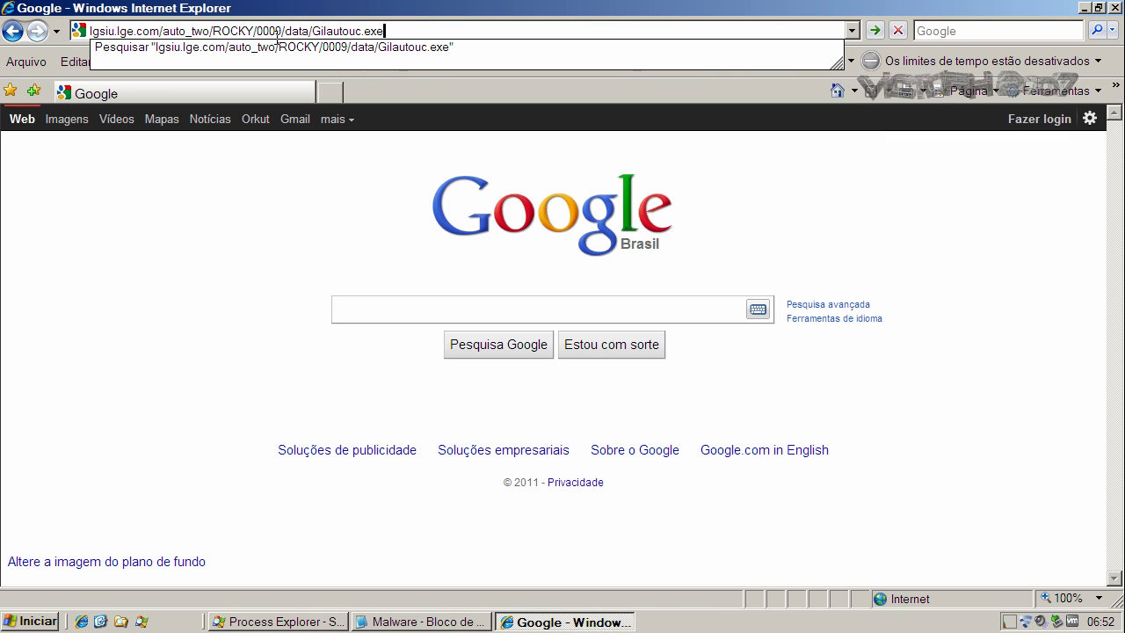
key("Return")
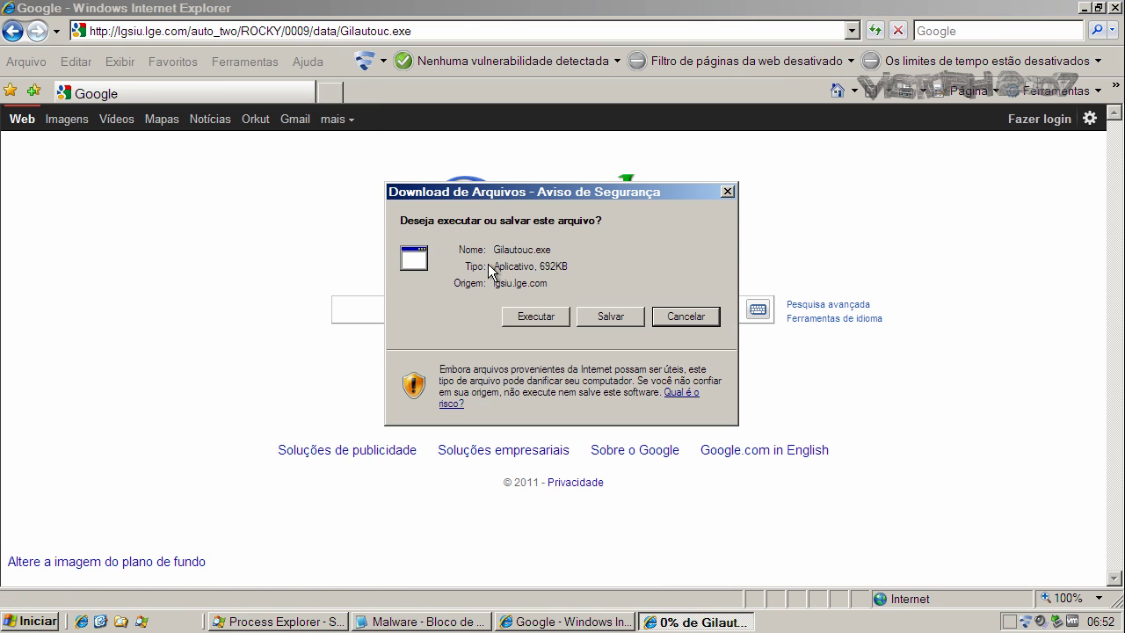
- Run the Gilautouc.exe download despite the unknown publisher and dismiss the LG Intelligent Update error
left_click(466, 316)
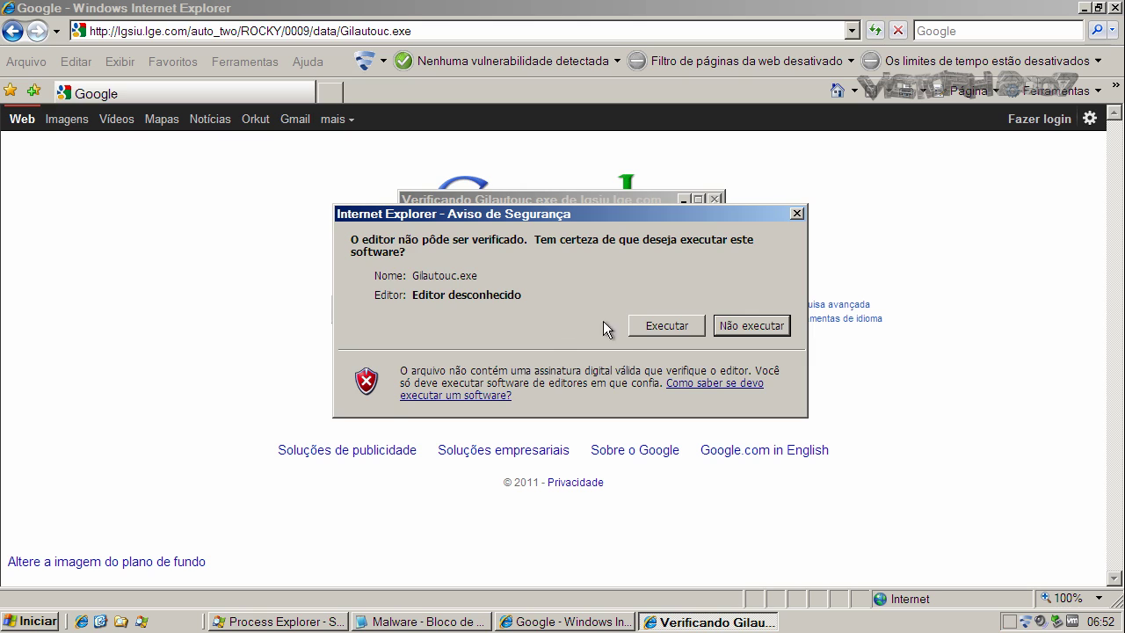
left_click(633, 322)
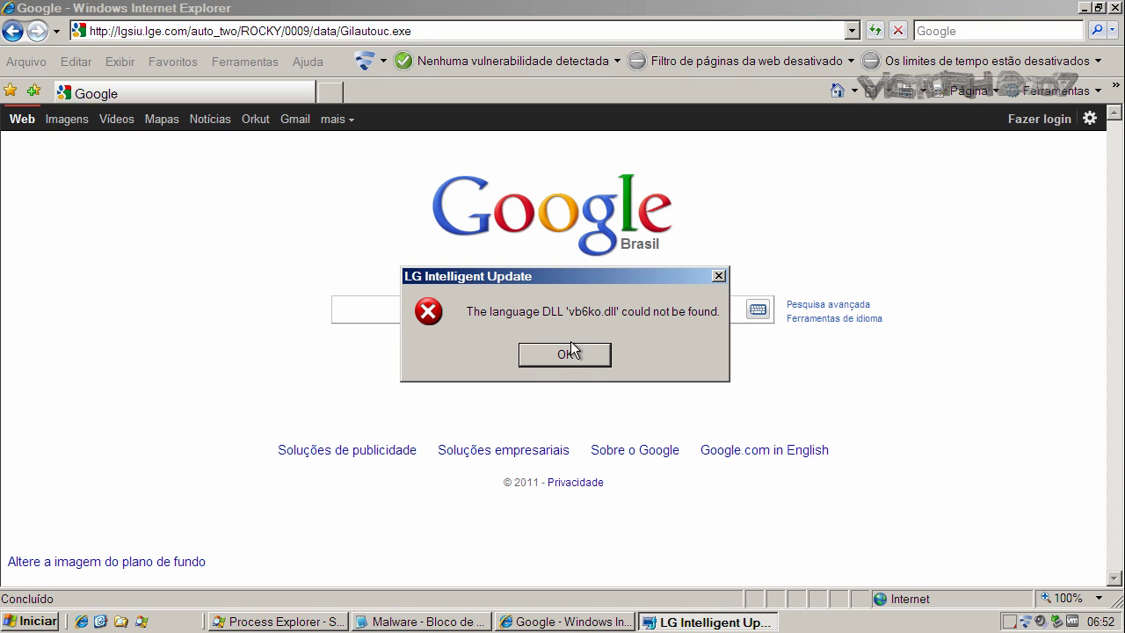
left_click(566, 351)
- Switch to Process Explorer, examine the running processes for anything suspicious, and minimize it
left_click(245, 623)
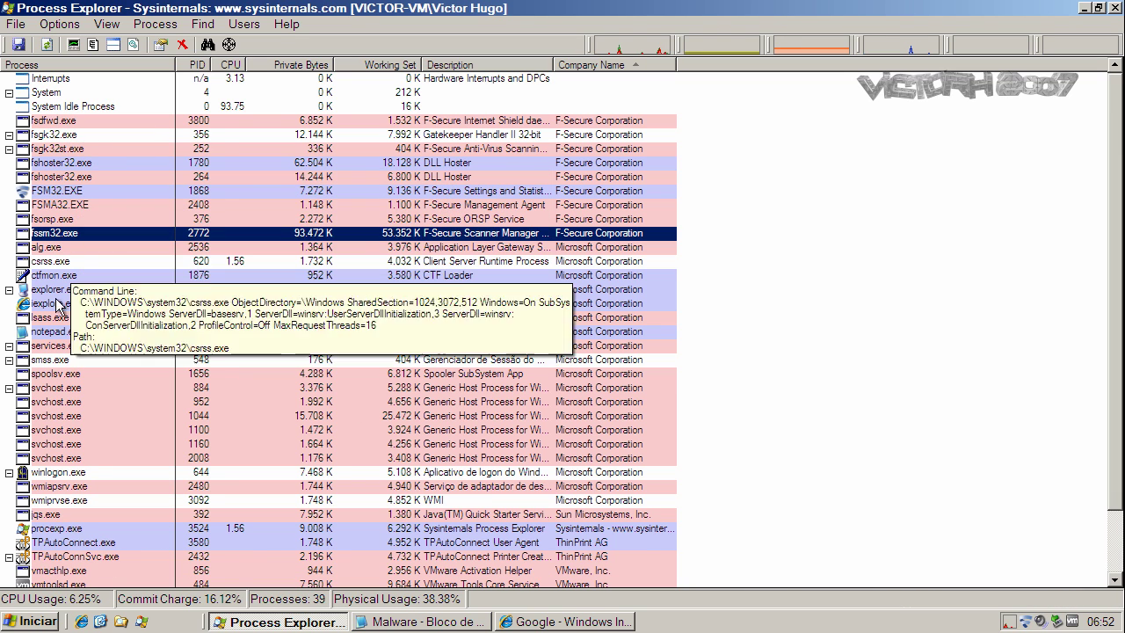
left_click_drag(1121, 198, 1121, 141)
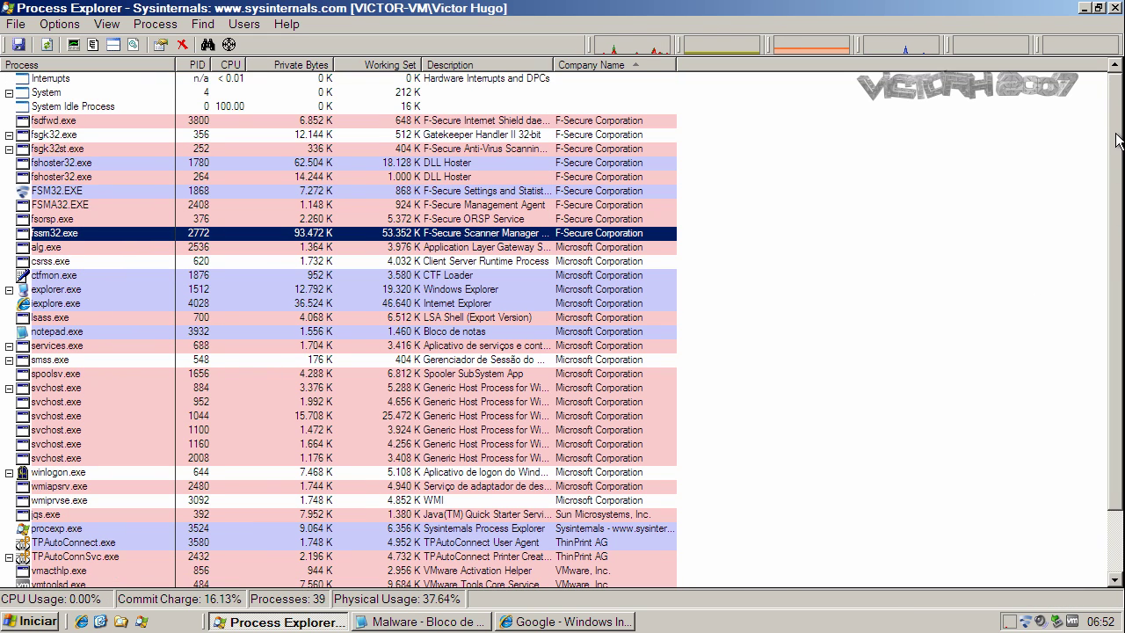
left_click(1086, 8)
- Copy the eleventh link, moneycashbar.com/dl/setup.exe, from the Malware text file and open it in the browser
left_click(405, 621)
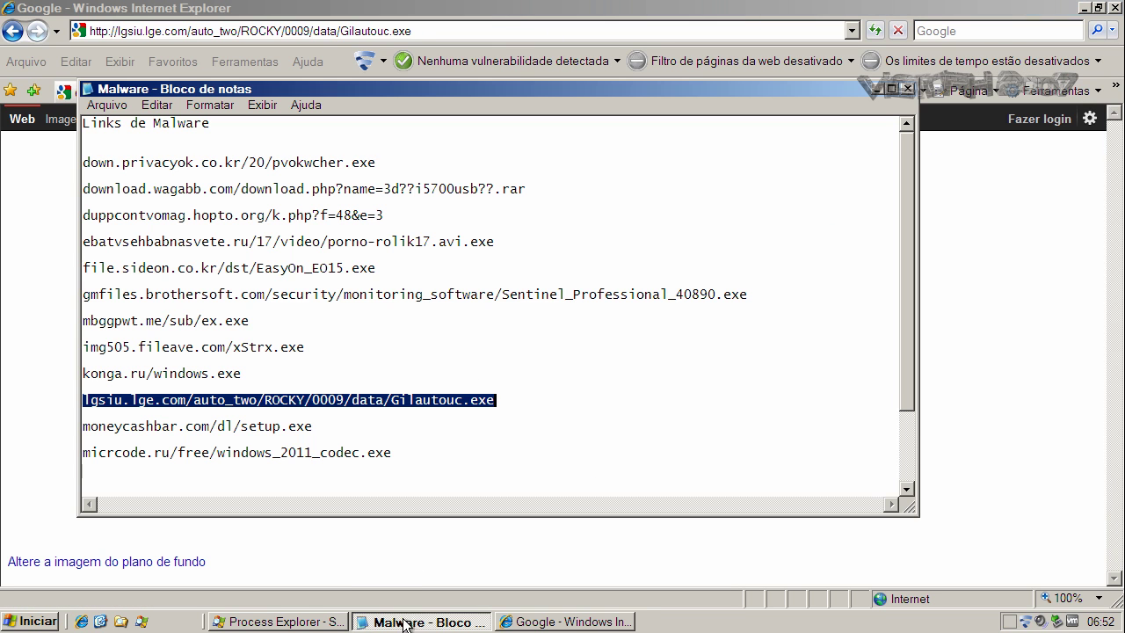
triple_click(209, 429)
right_click(211, 426)
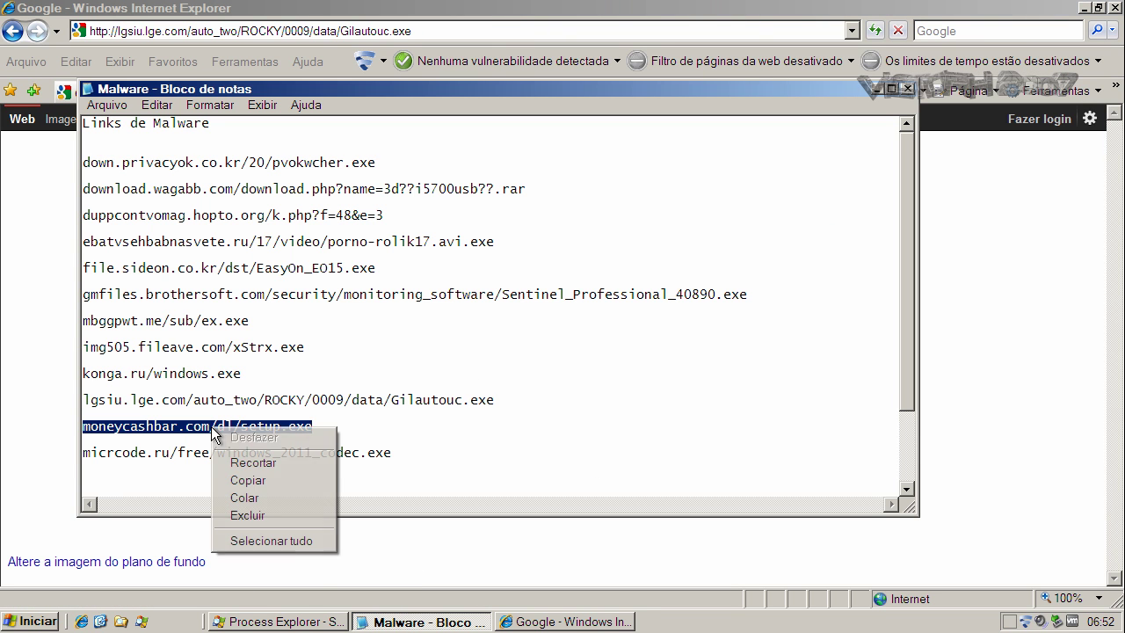
left_click(251, 483)
left_click(297, 32)
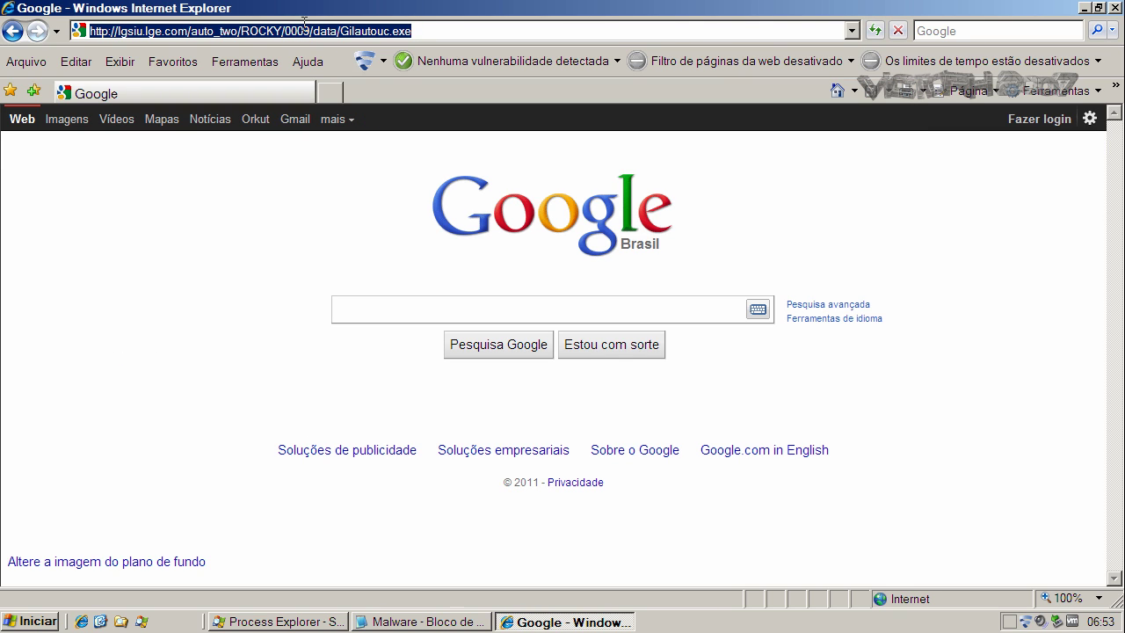
key("ctrl+v")
key("Return")
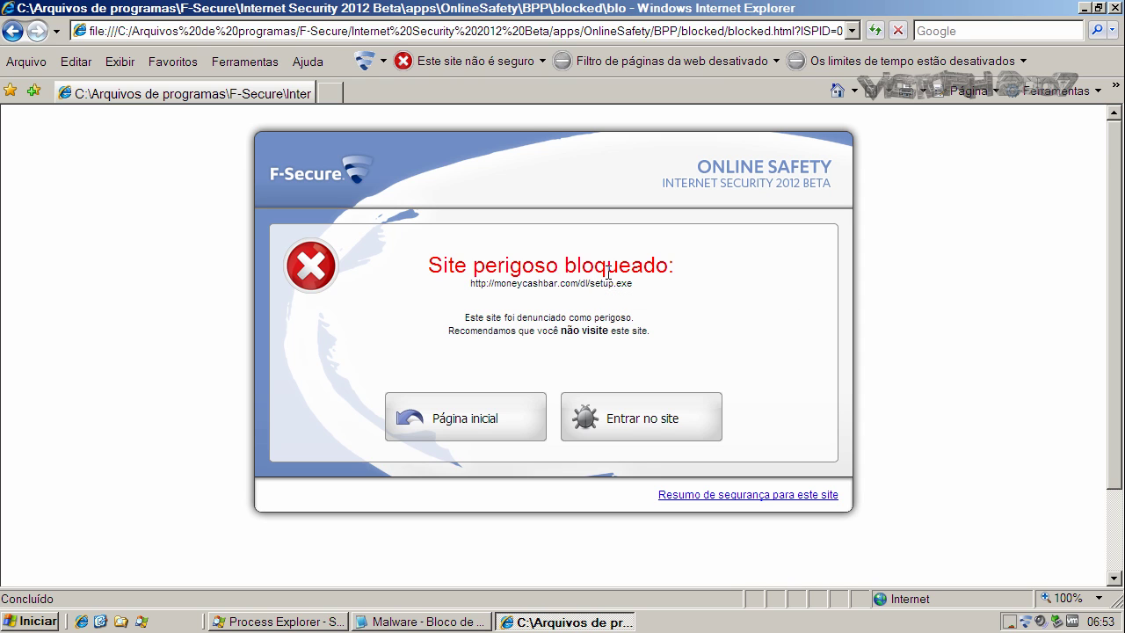
- Enter the blocked moneycashbar.com site anyway and run setup.exe, accepting Português (Brasil) as the installer language
left_click(653, 431)
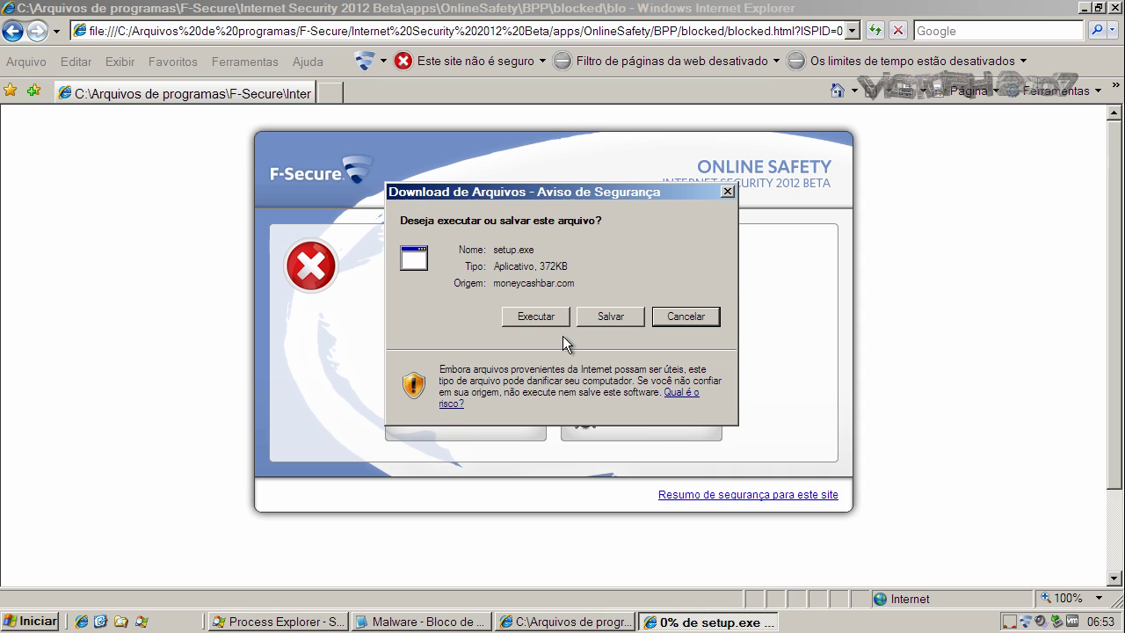
left_click(544, 319)
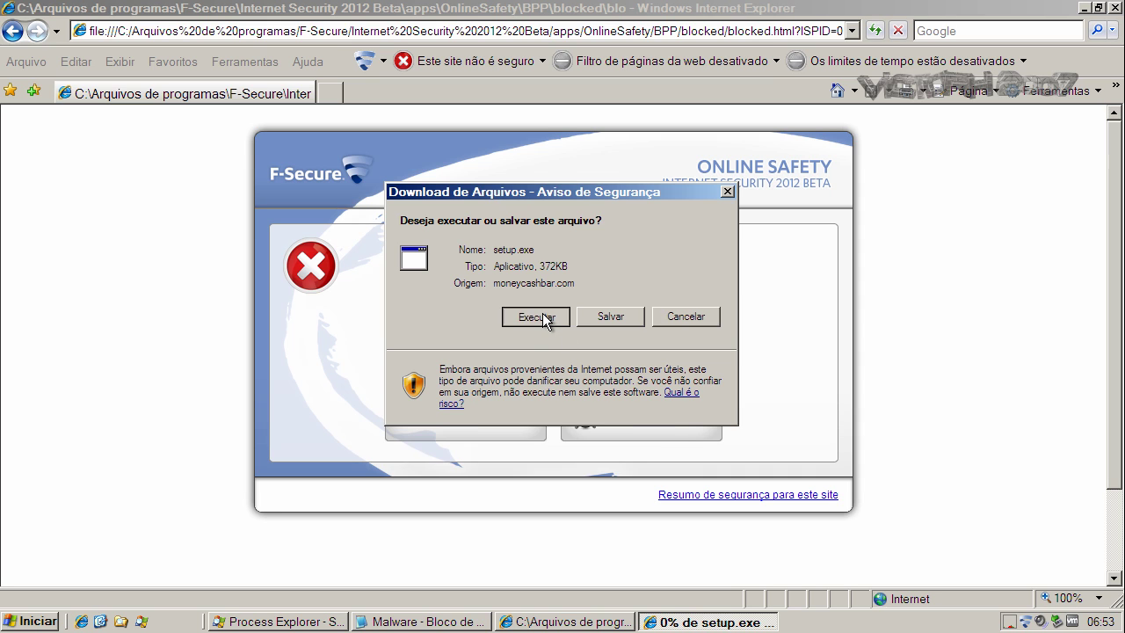
left_click(640, 308)
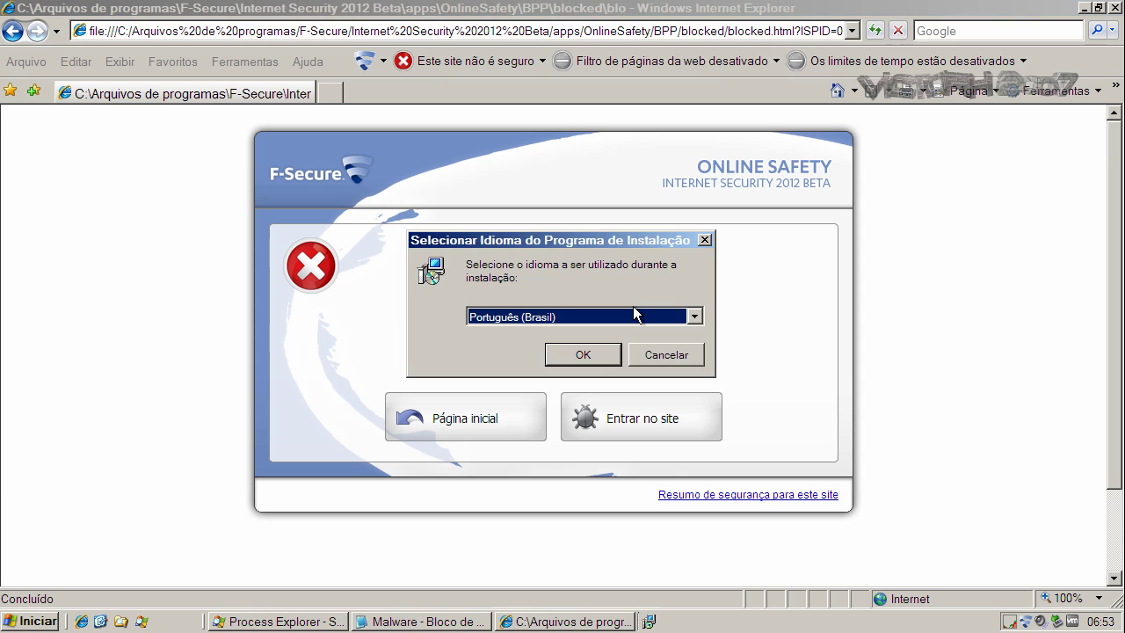
left_click(590, 358)
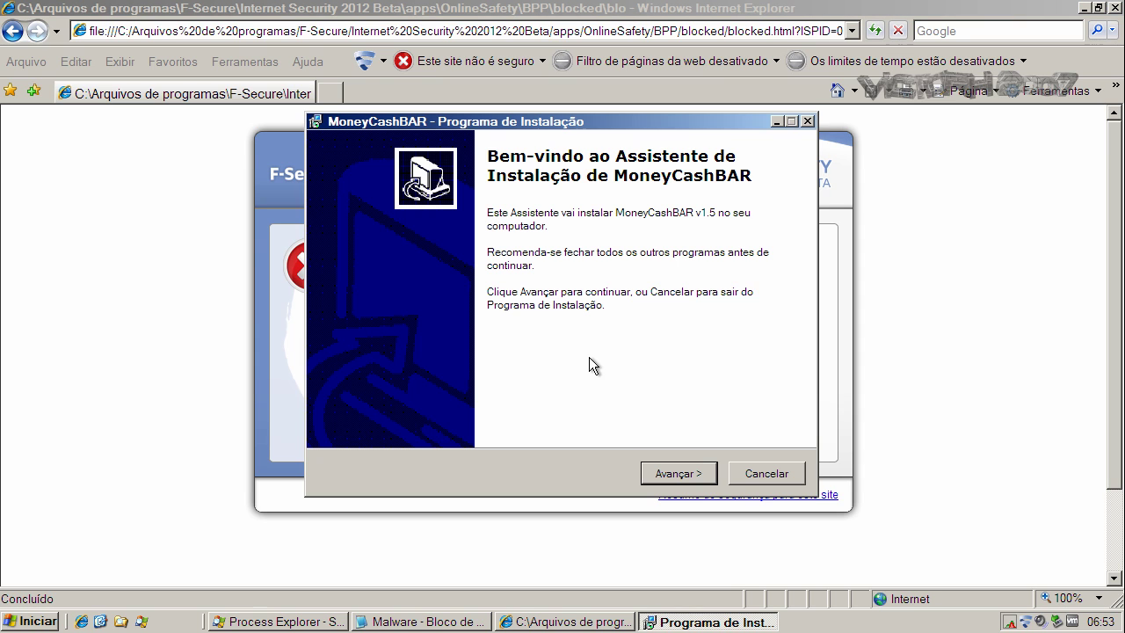
- Install MoneyCashBAR with the default destination and Start menu folders, adding a desktop icon
left_click(672, 475)
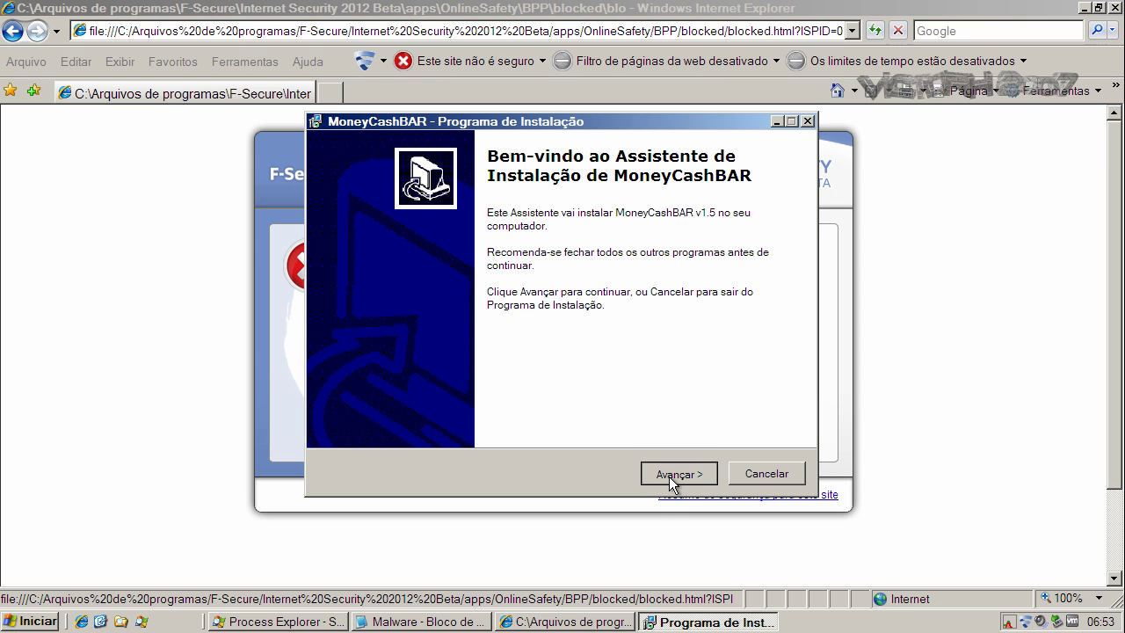
left_click(669, 476)
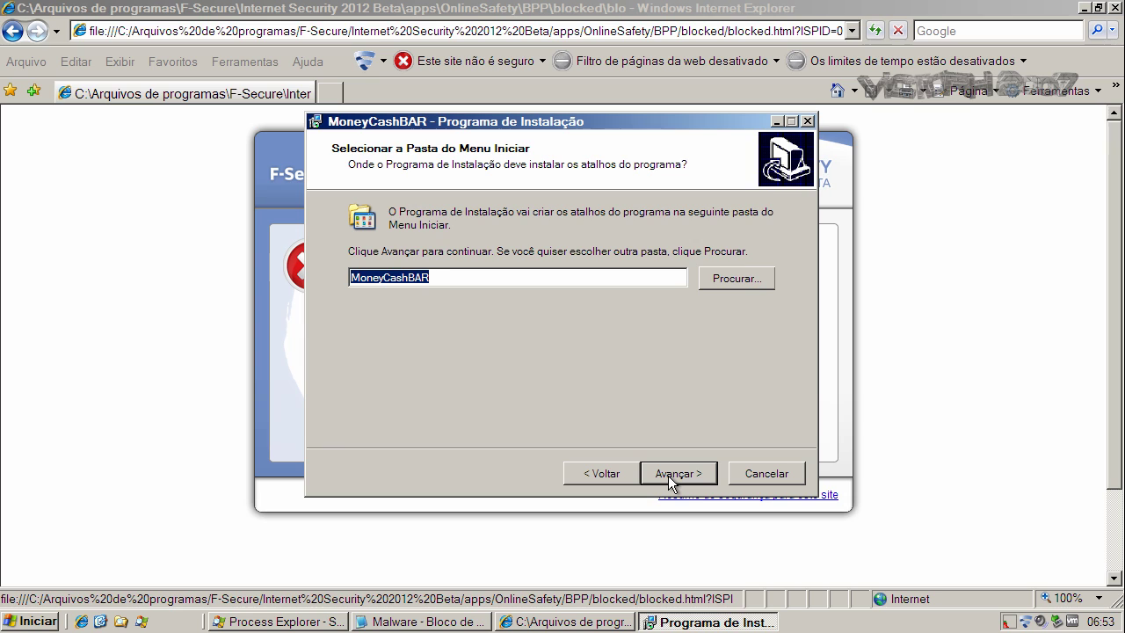
left_click(671, 479)
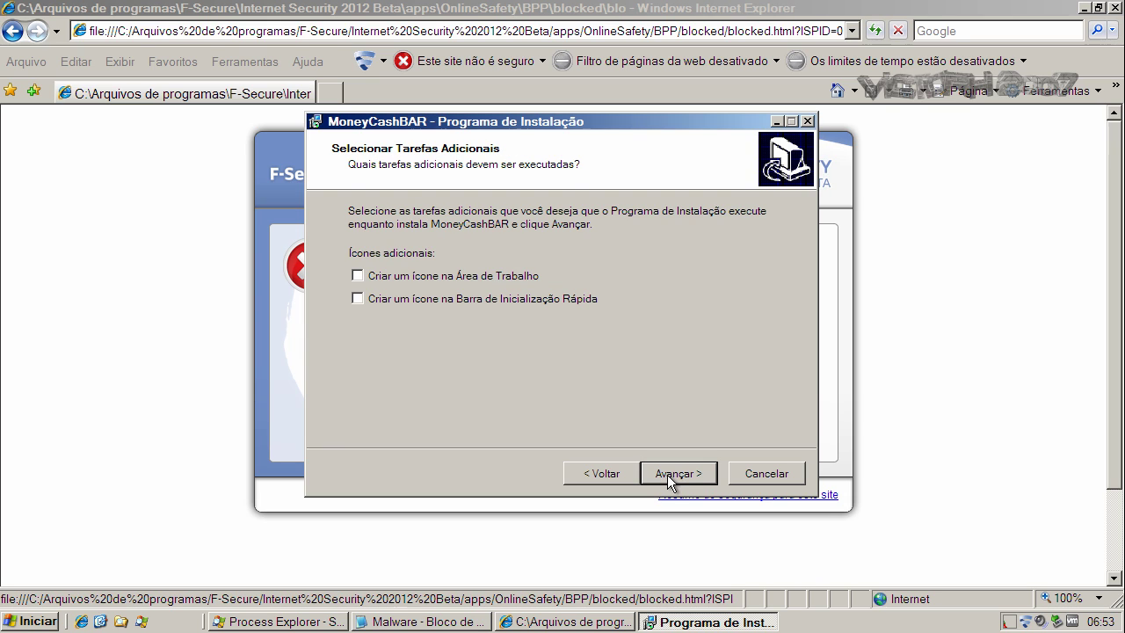
left_click(373, 280)
left_click(651, 475)
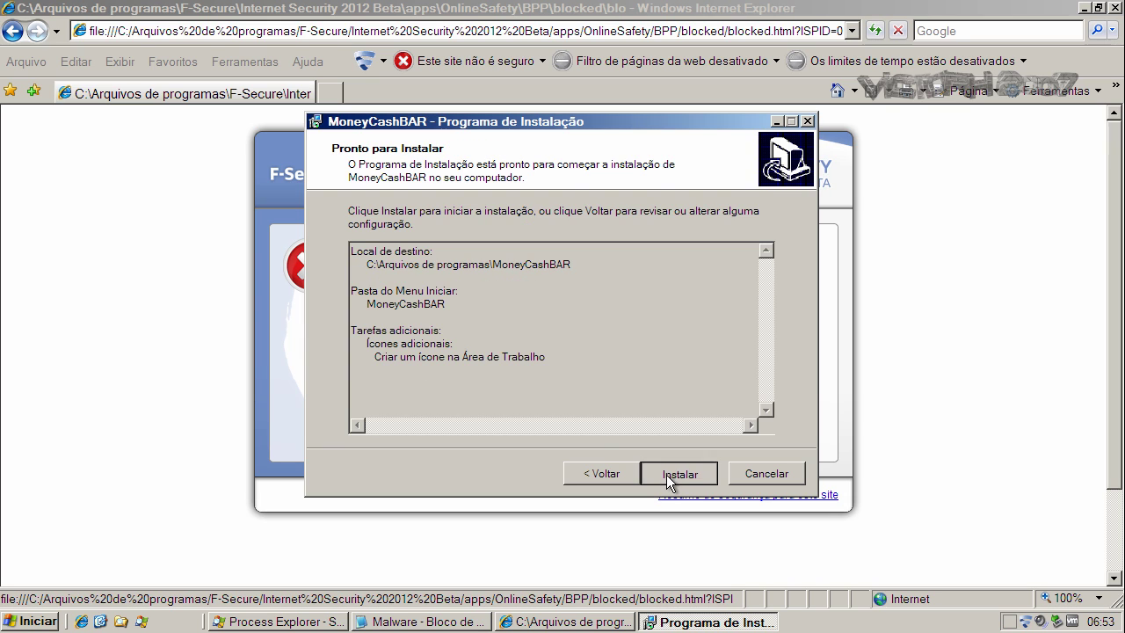
left_click(666, 479)
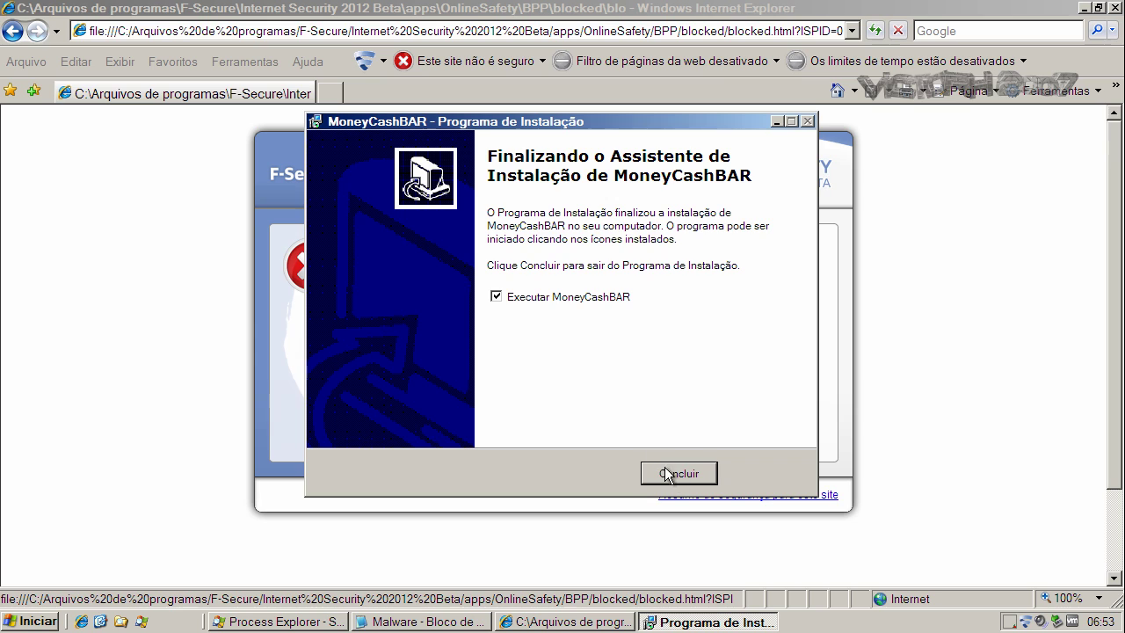
- Finish the setup by launching MoneyCashBAR, cancel its login and return the browser to the home page
left_click(669, 475)
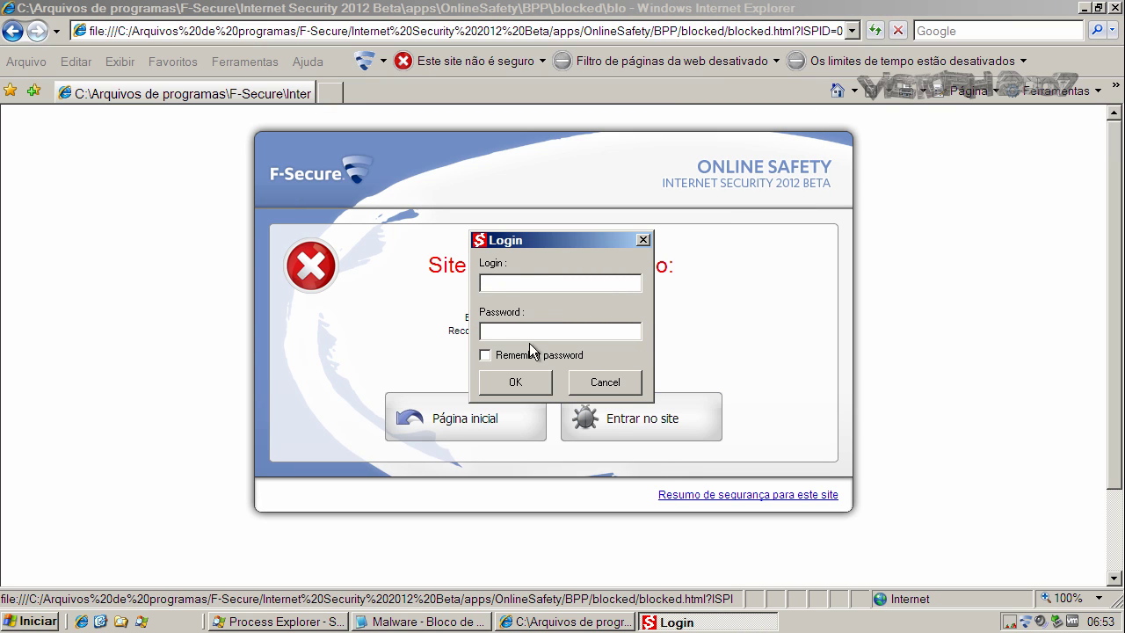
left_click(603, 382)
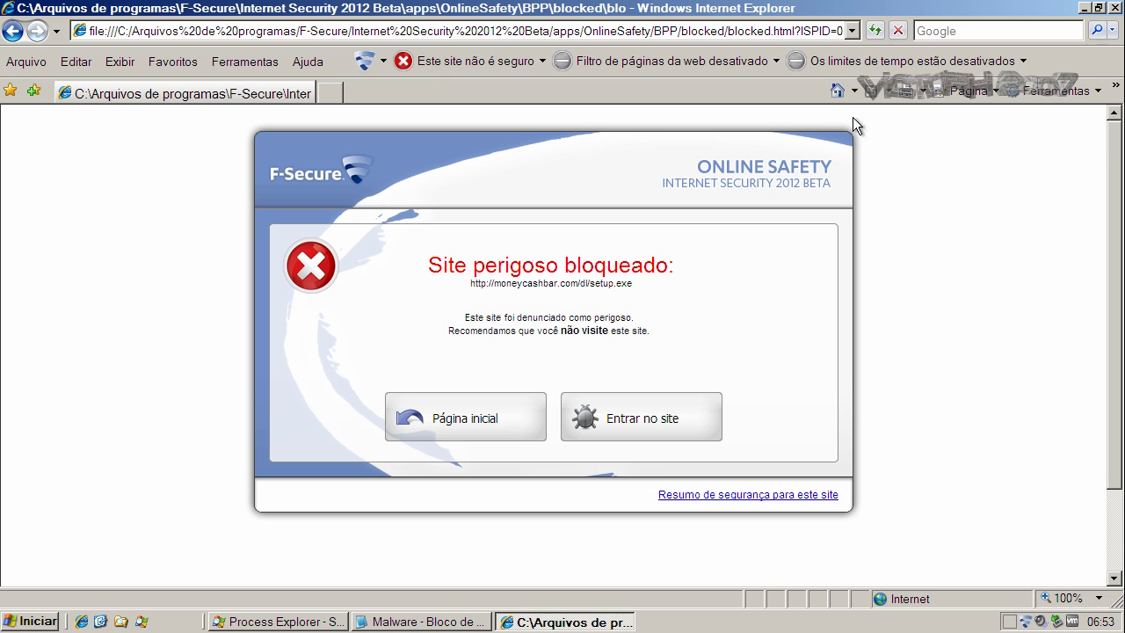
left_click(840, 89)
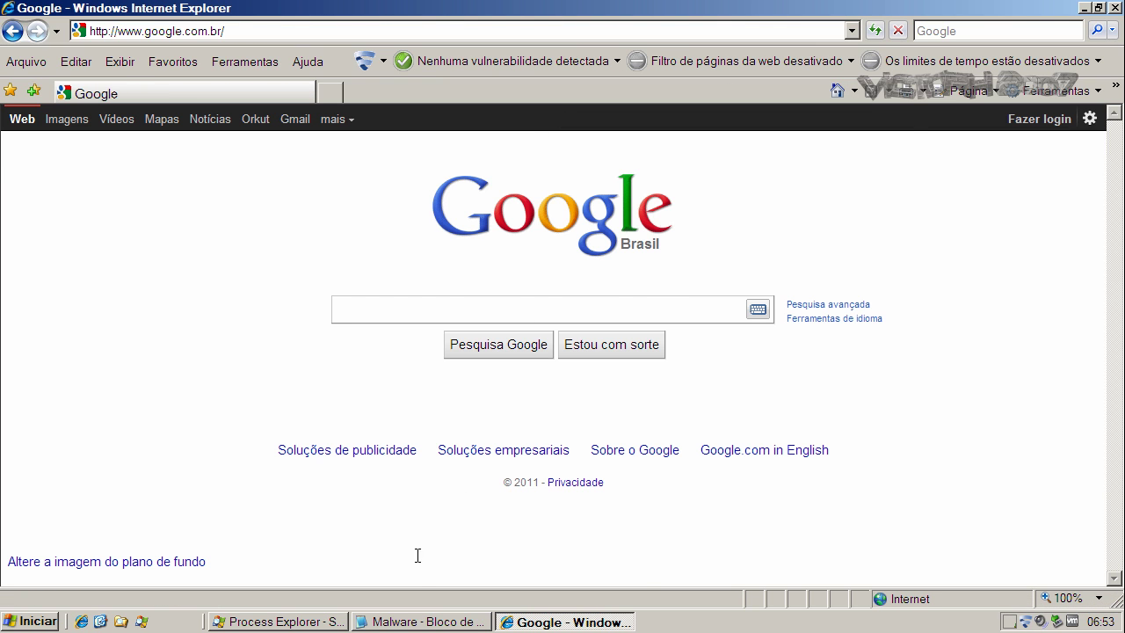
- Copy the twelfth link, micrcode.ru/free/windows_2011_codec.exe, from the Malware text file and open it in the browser
left_click(429, 621)
double_click(297, 457)
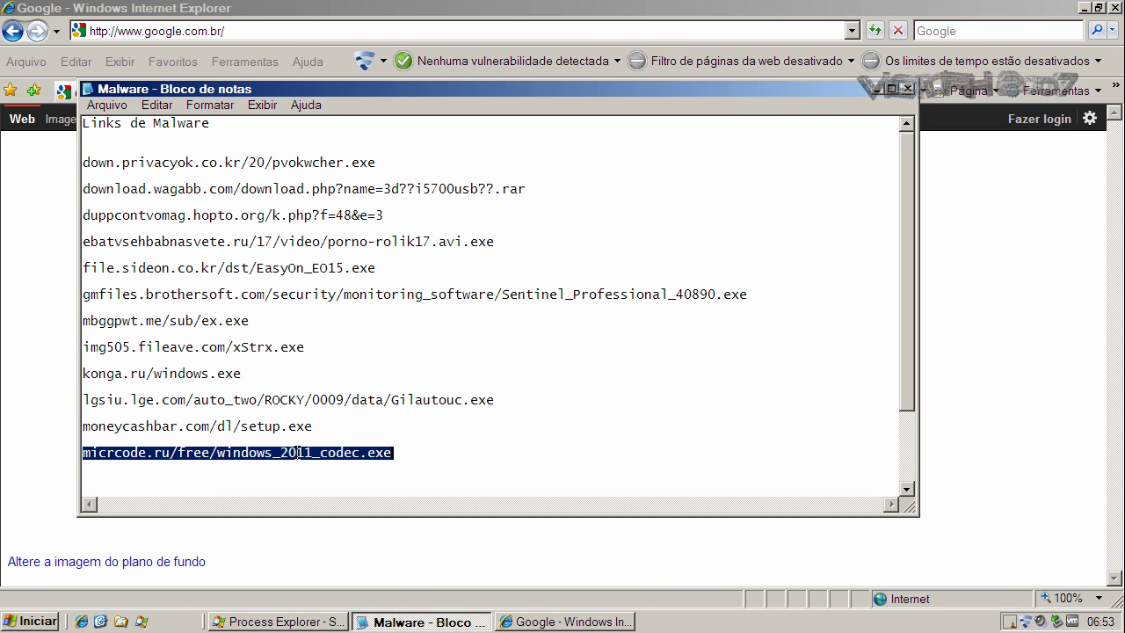
right_click(299, 454)
left_click(333, 506)
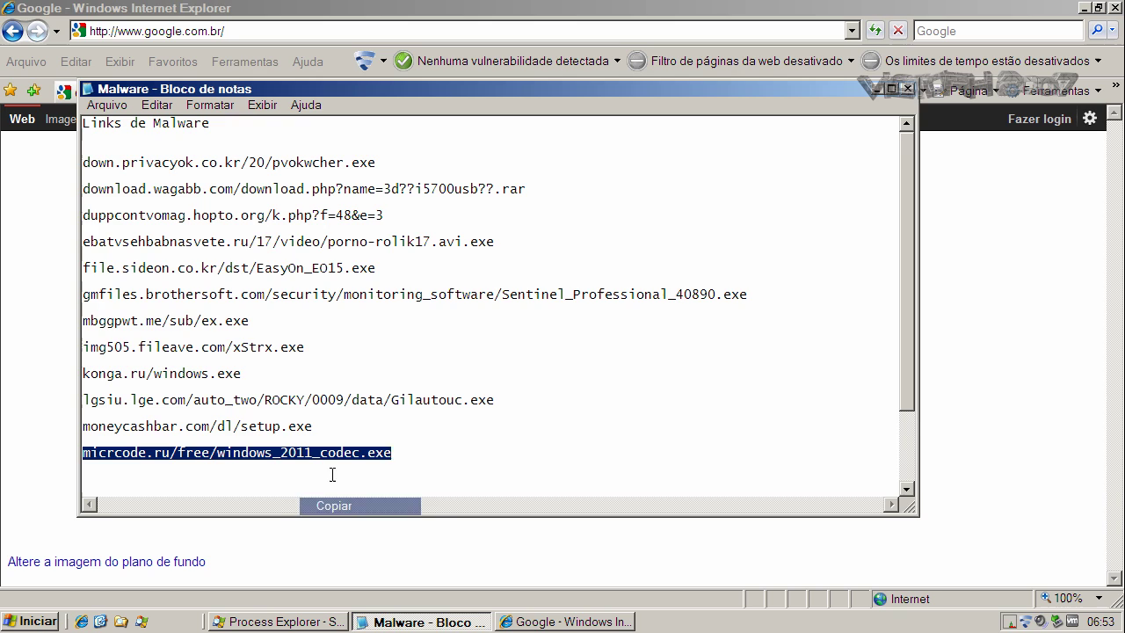
left_click(221, 30)
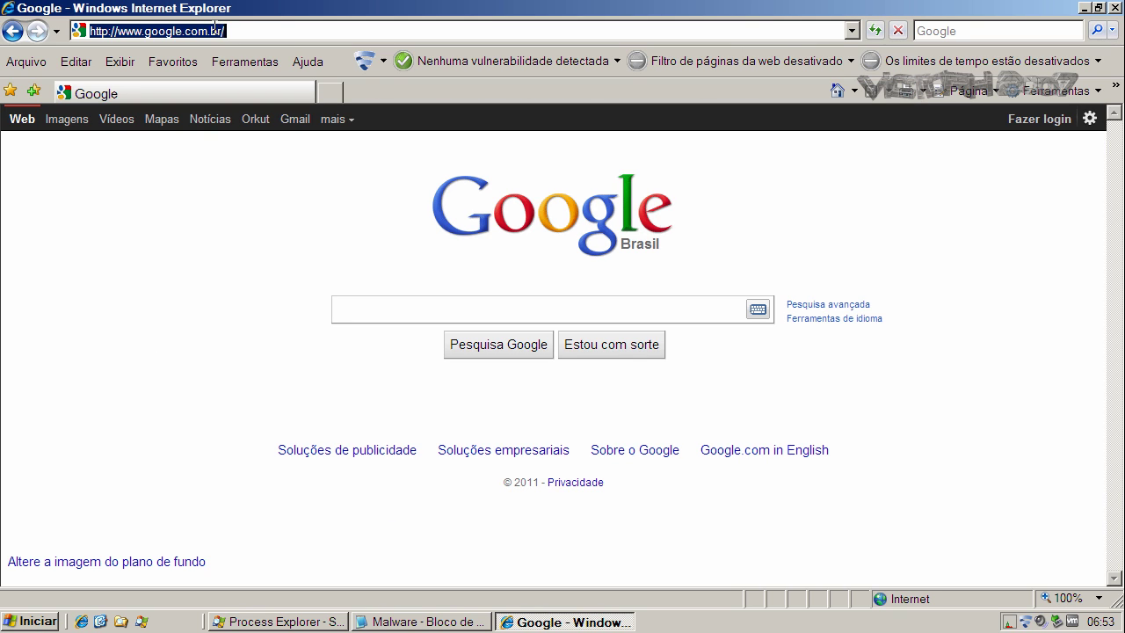
key("ctrl+v")
key("Return")
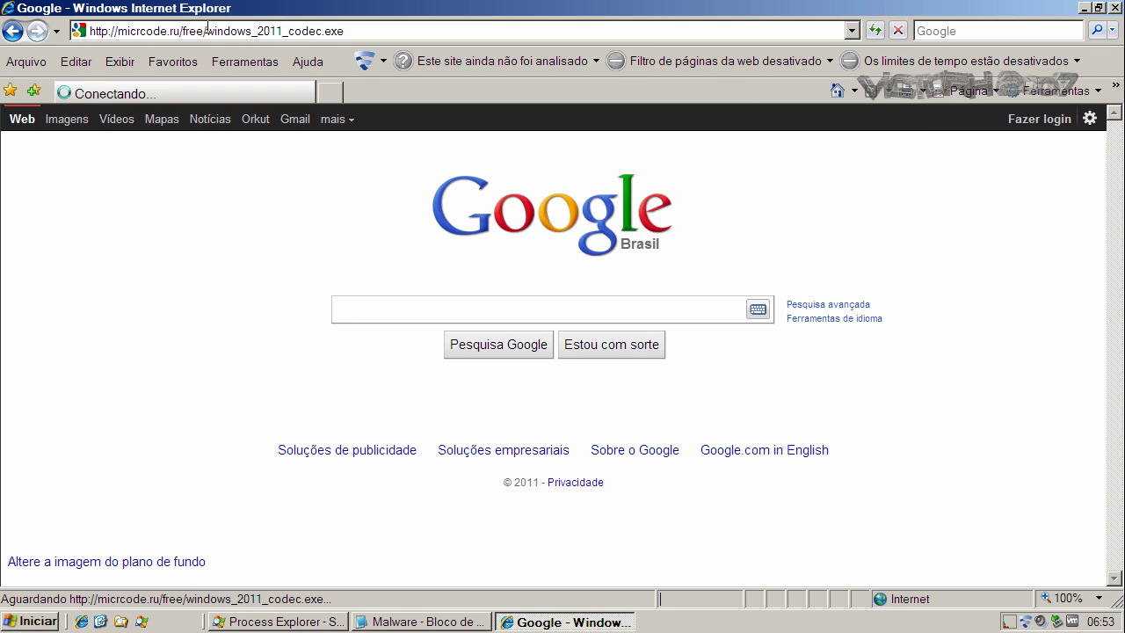
- Run the windows_2011_codec.exe download and close the F-Secure virus notification
left_click(534, 315)
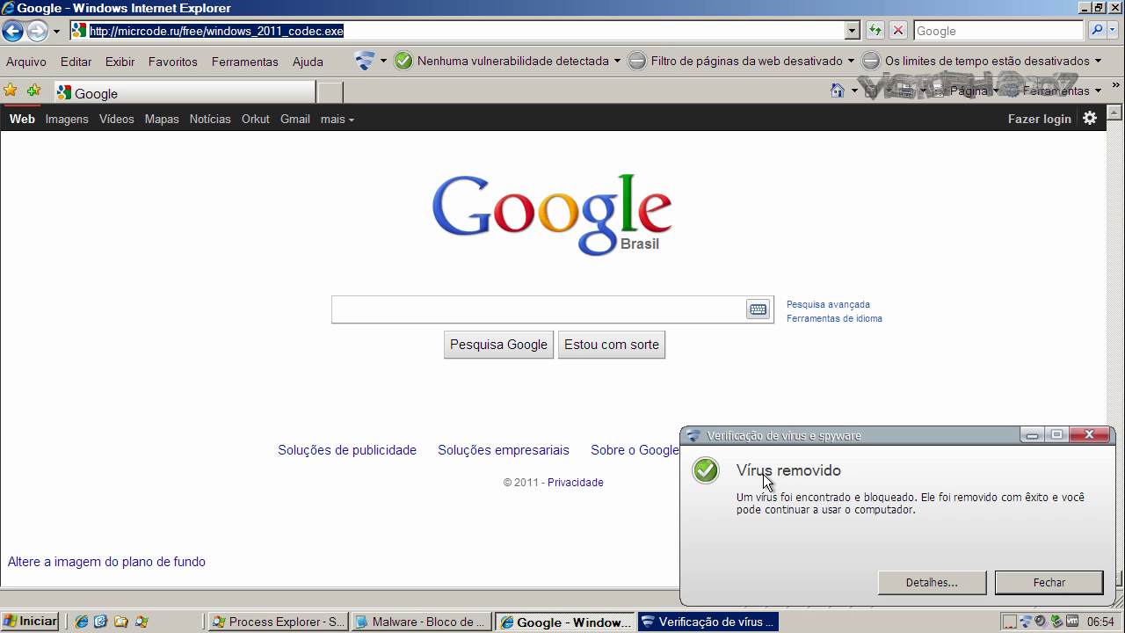
left_click(1088, 583)
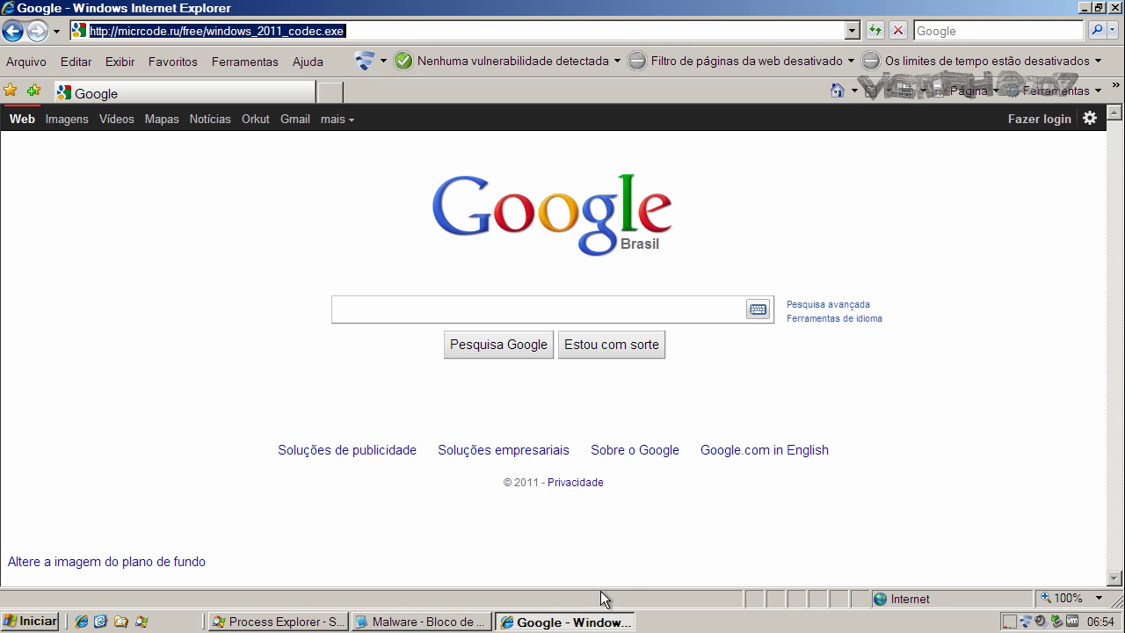
- Copy the link down.feel2day.com/newmain/hdday13/nfdupdater.exe from the Malware text file and open it in the browser
left_click(440, 624)
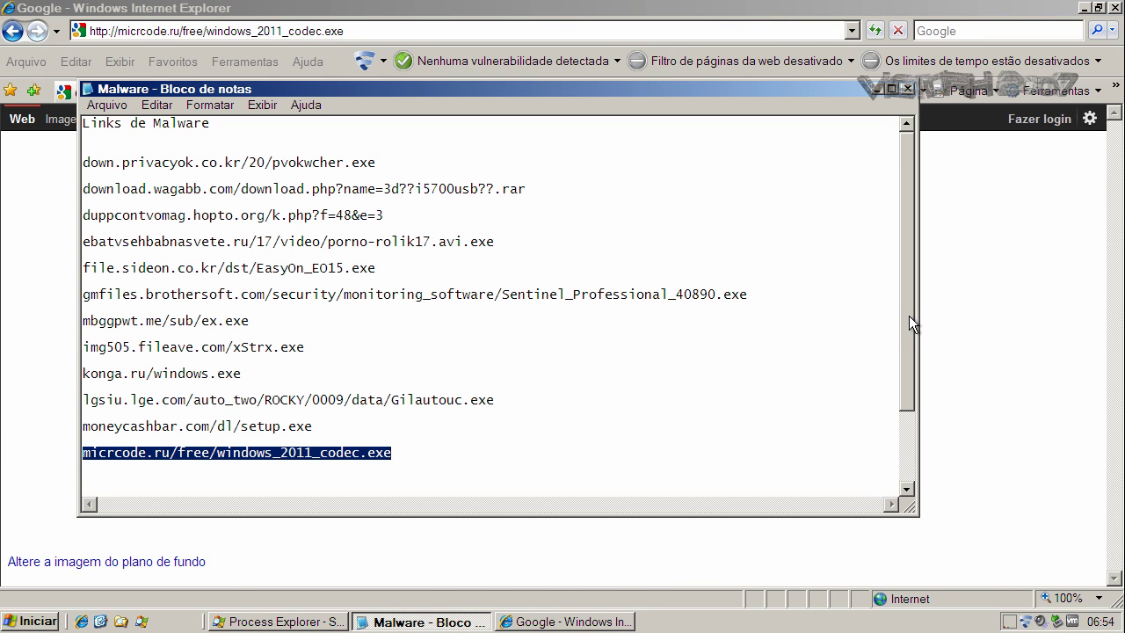
left_click_drag(909, 316, 905, 378)
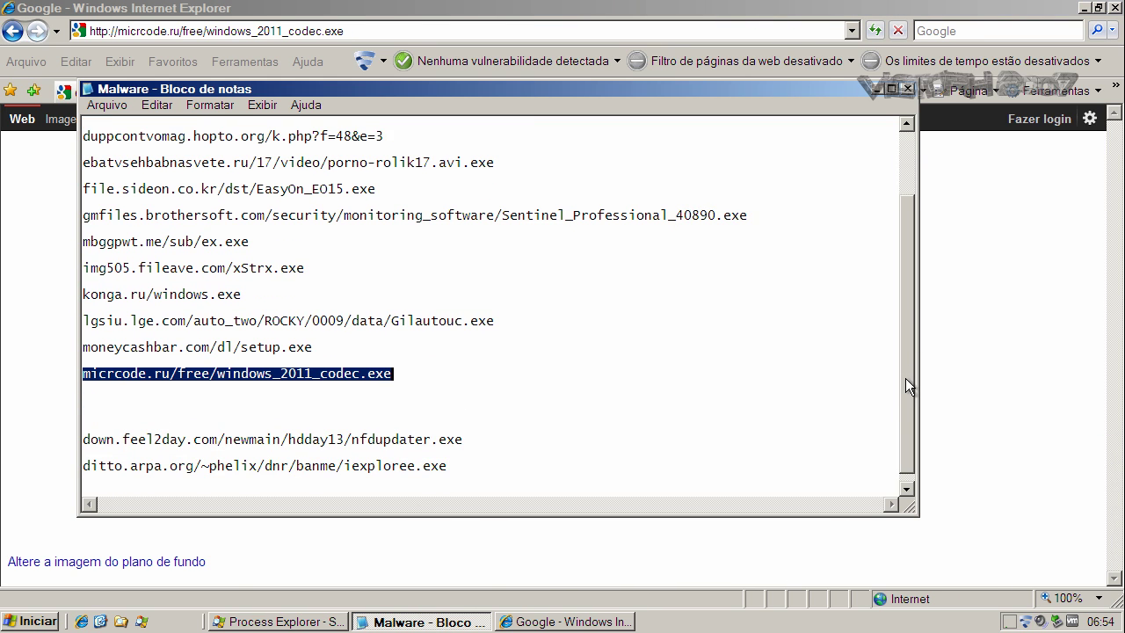
double_click(306, 424)
right_click(307, 423)
left_click(349, 480)
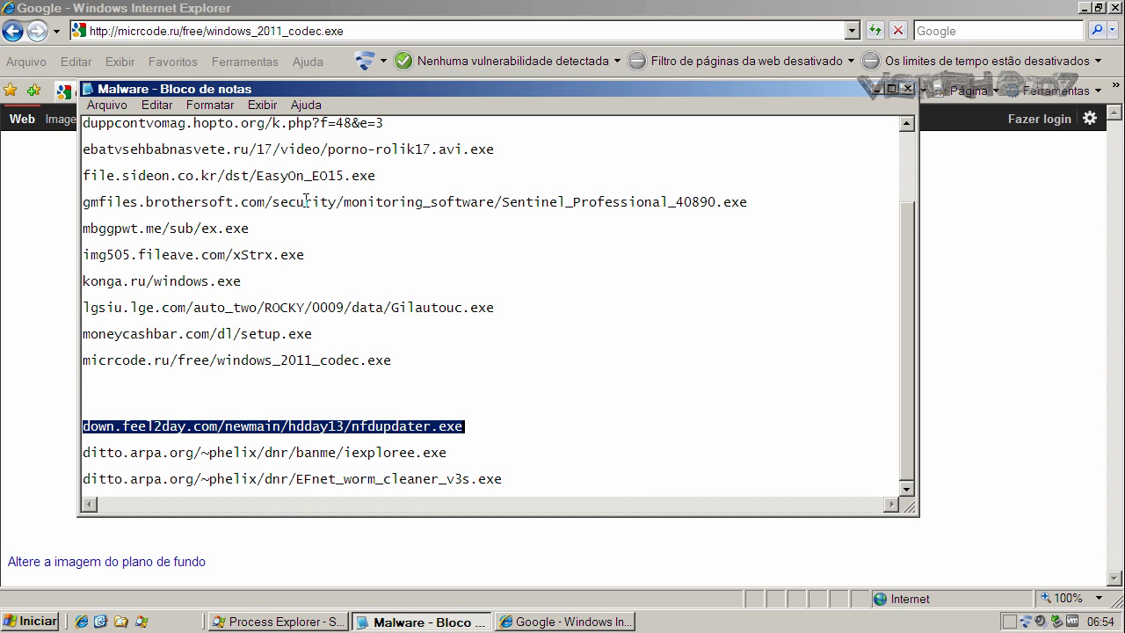
left_click(282, 30)
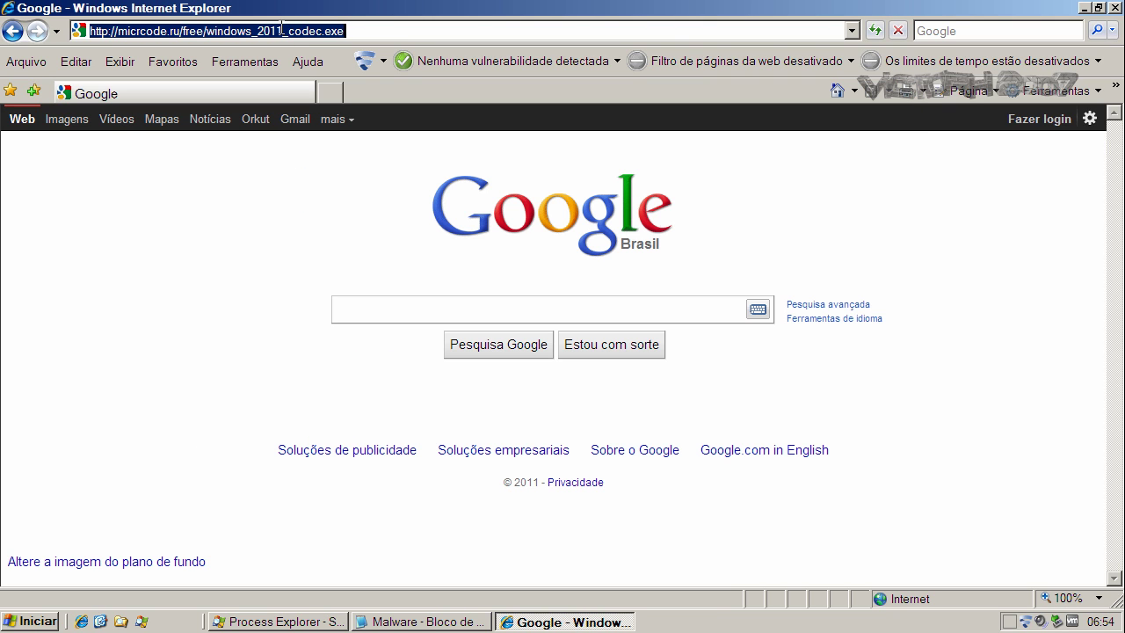
key("ctrl+v")
key("Return")
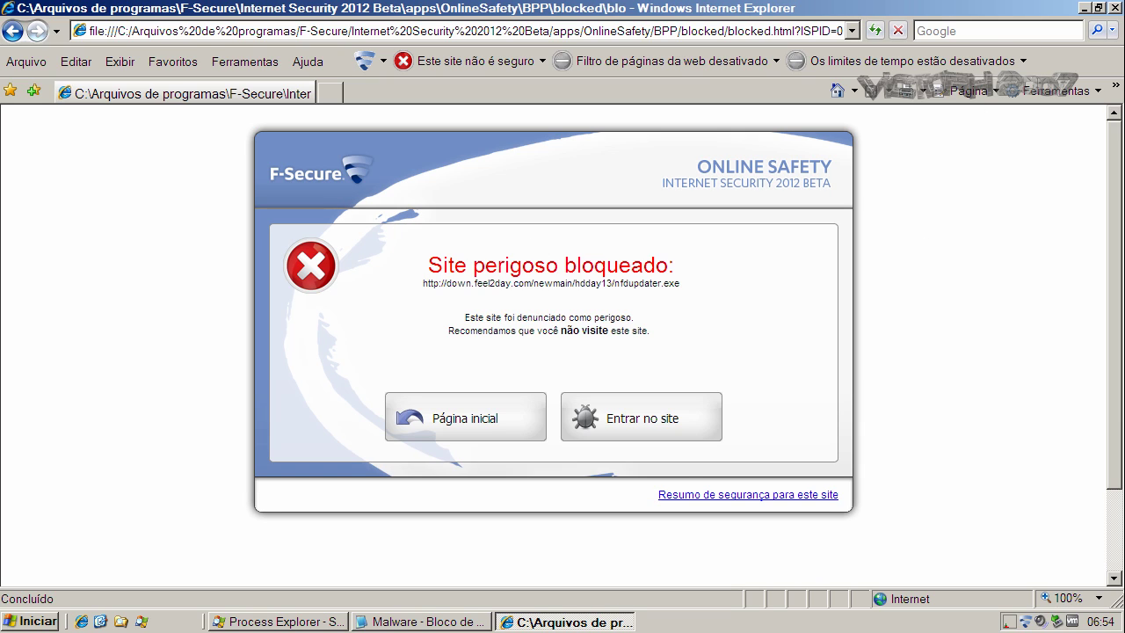
- Enter the blocked down.feel2day.com site anyway, close the virus notification and return the browser to the home page
left_click(624, 425)
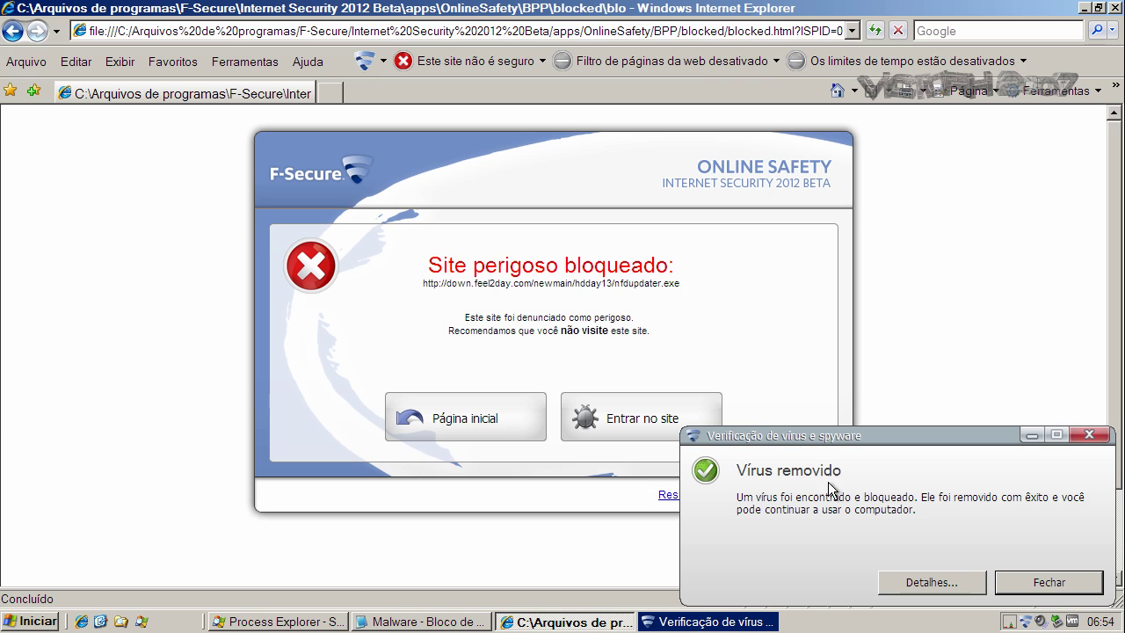
left_click(1030, 583)
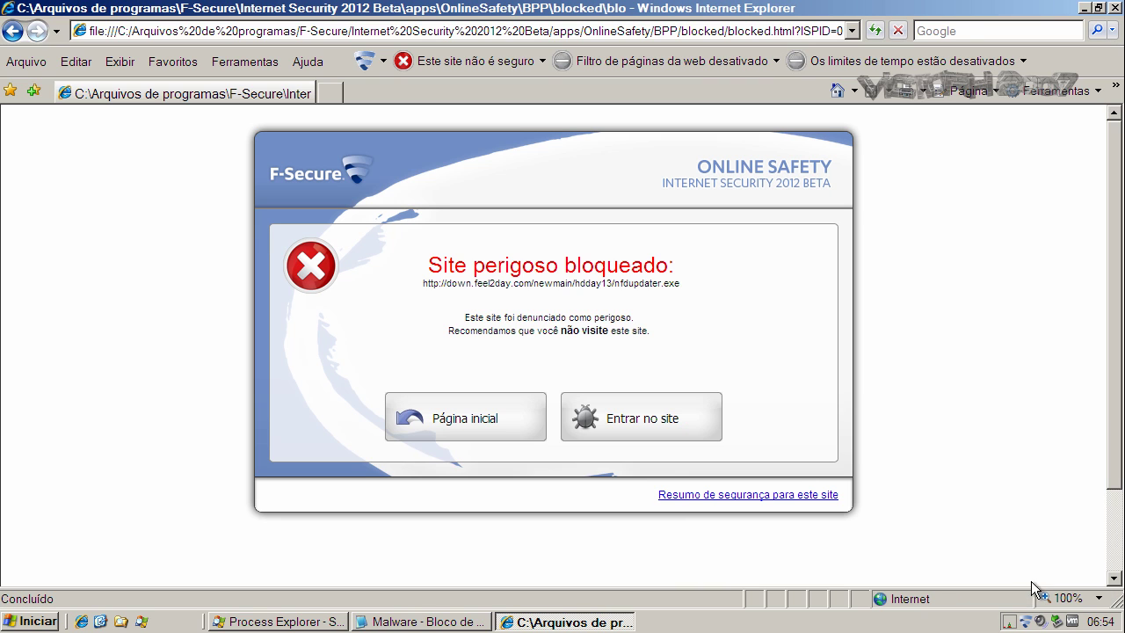
left_click(837, 90)
- Copy the link ditto.arpa.org/~phelix/dnr/banme/iexploree.exe from the Malware text file and open it in the browser
left_click(422, 622)
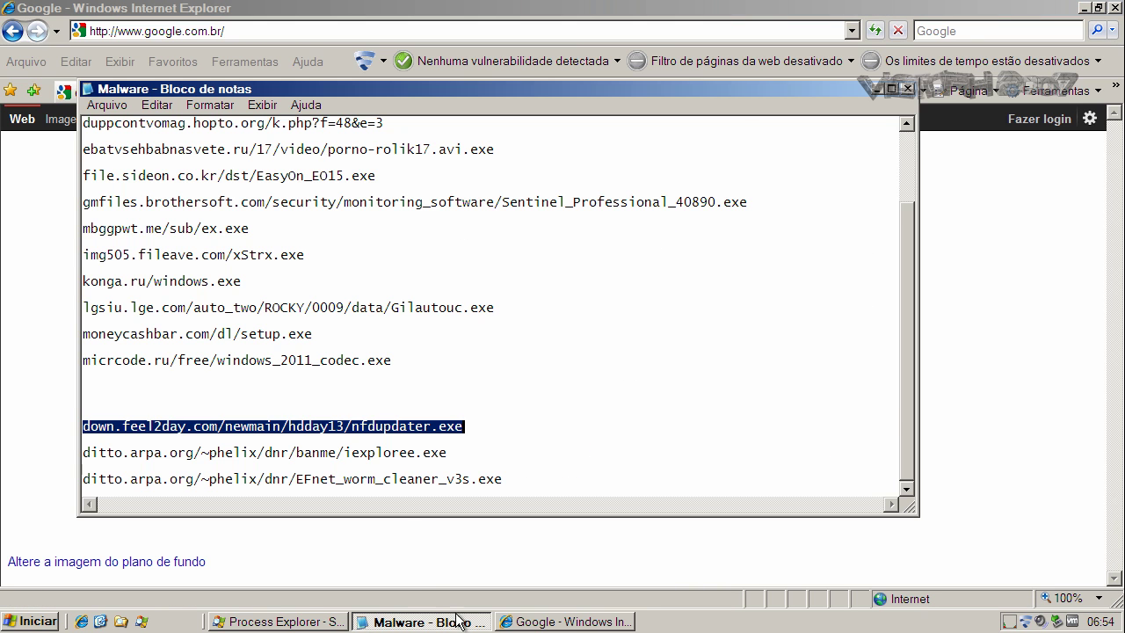
triple_click(387, 454)
right_click(388, 454)
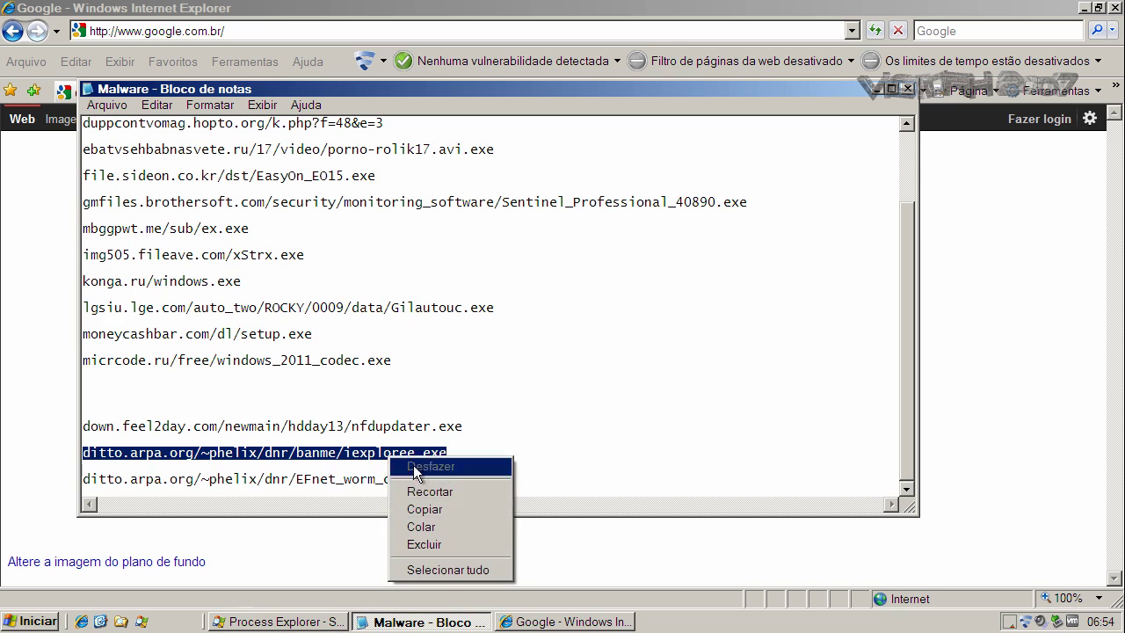
left_click(427, 510)
left_click(256, 29)
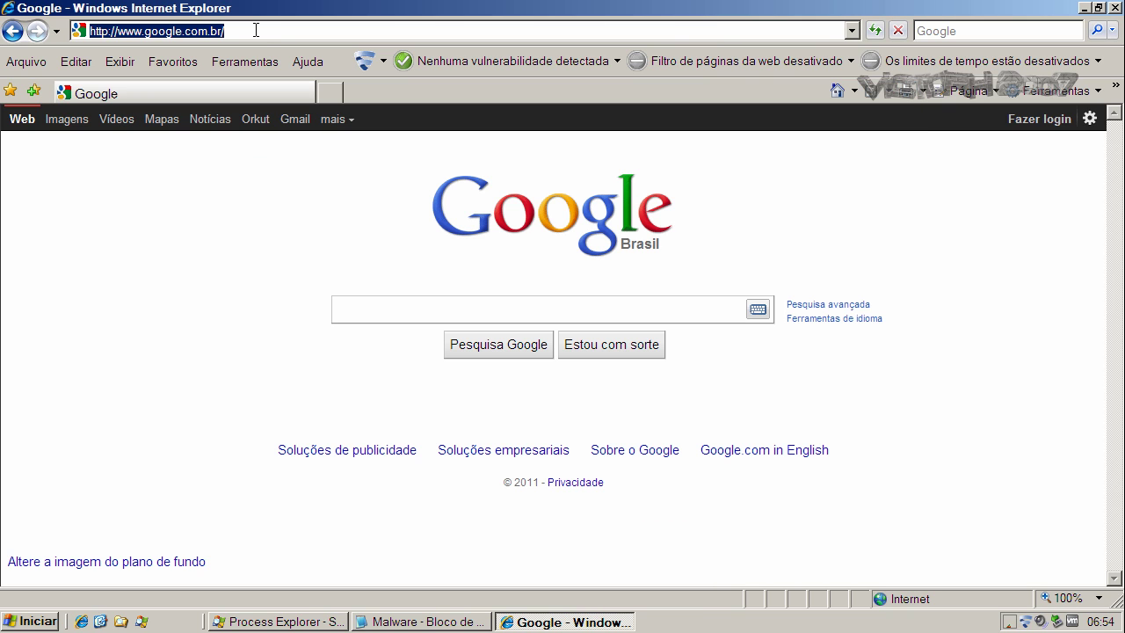
key("ctrl+v")
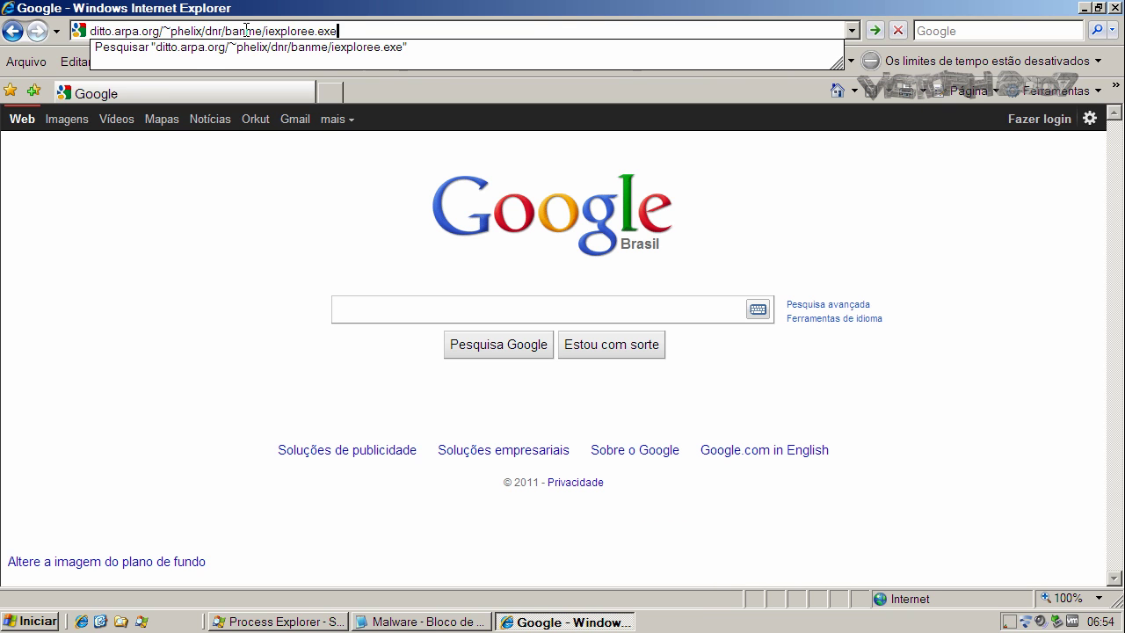
key("Return")
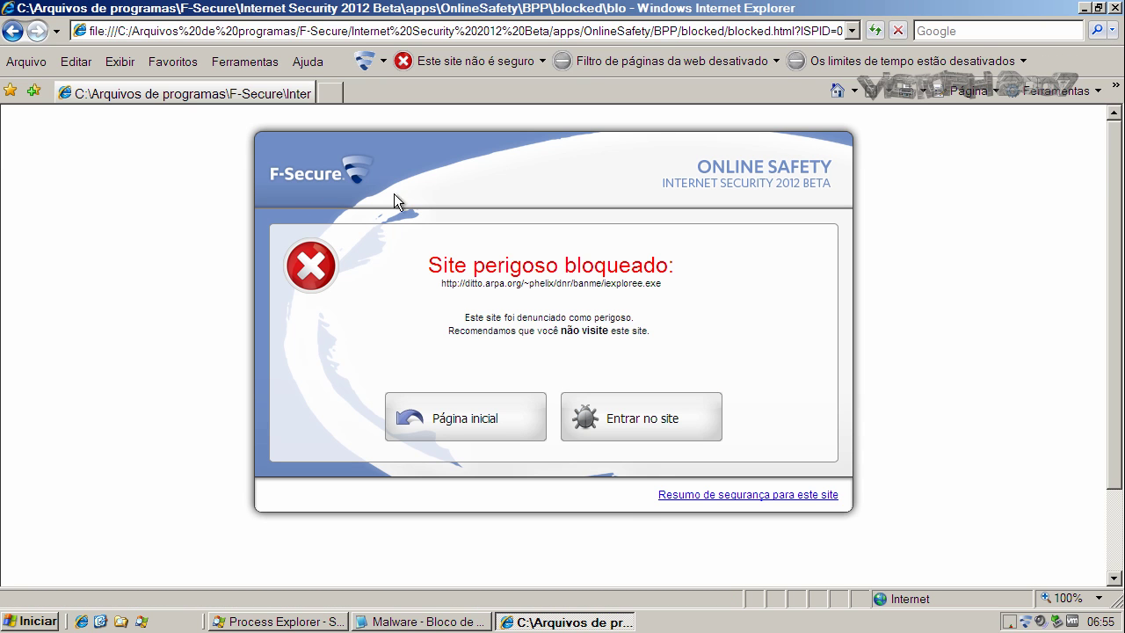
- Enter the blocked ditto.arpa.org site anyway to run iexploree.exe, close the virus notification and return to the home page
left_click(620, 426)
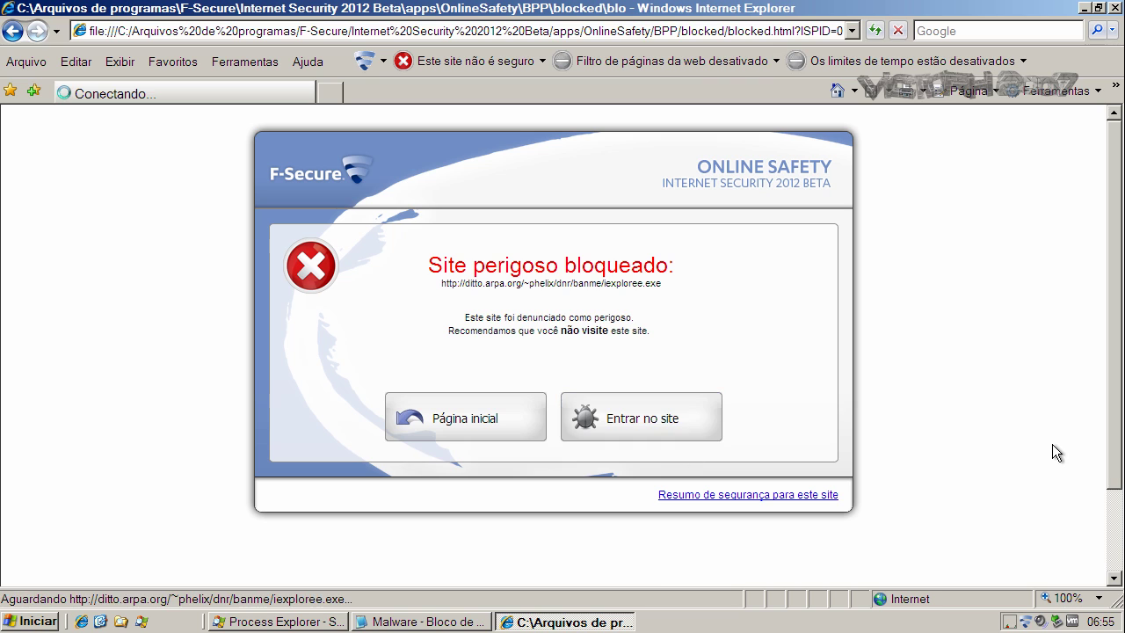
left_click(597, 316)
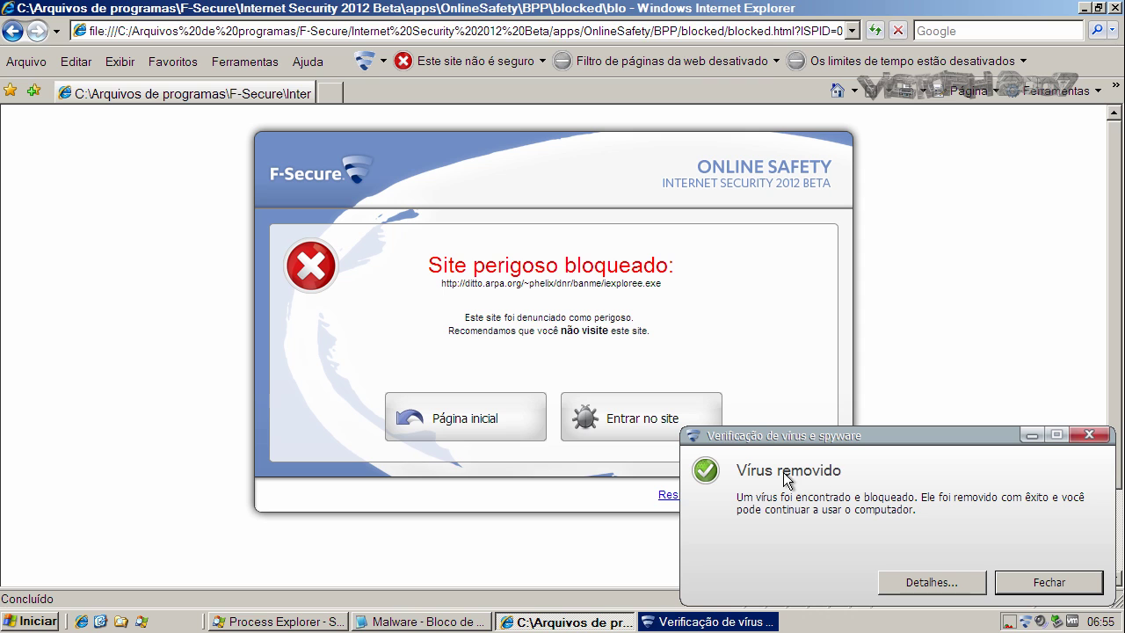
left_click(1066, 584)
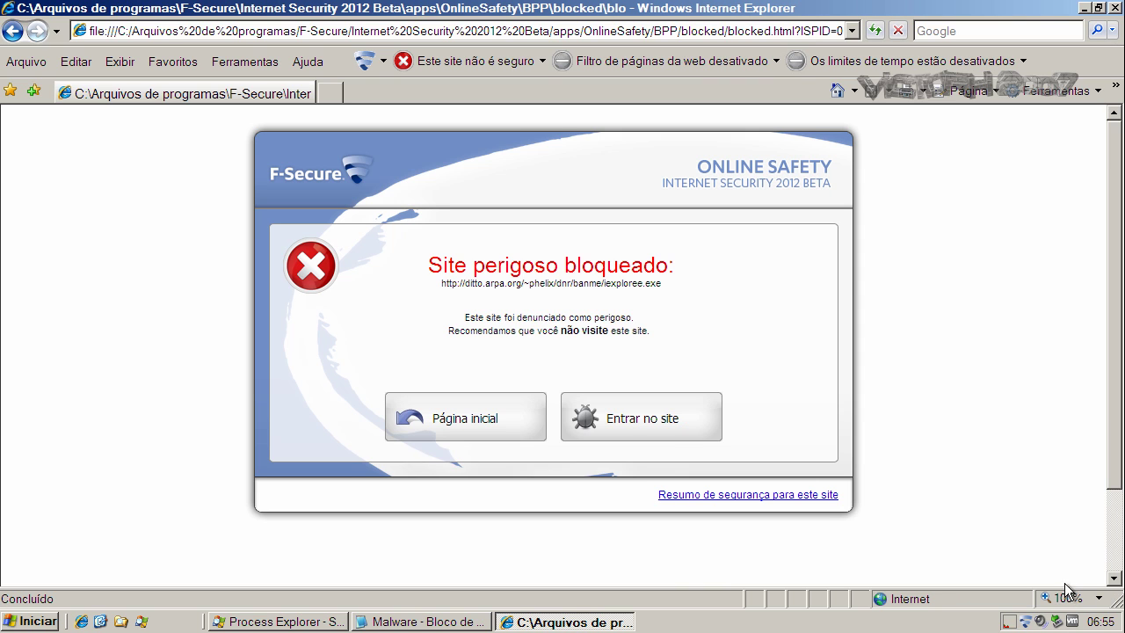
left_click(457, 419)
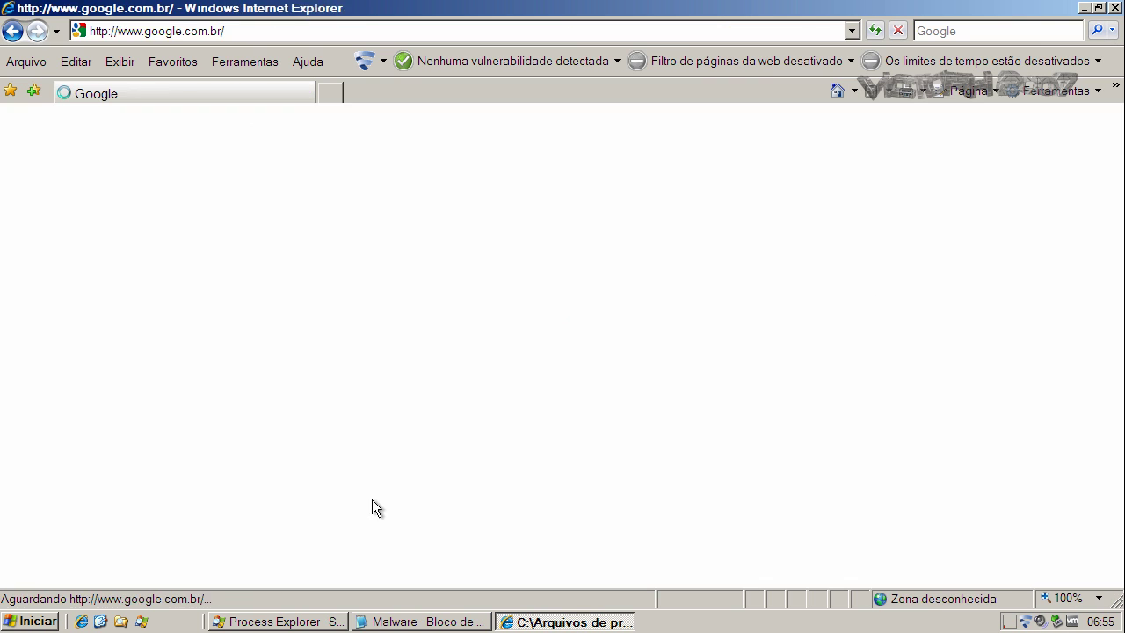
- Copy the last link, ditto.arpa.org/~phelix/dnr/EFnet_worm_cleaner_v3s.exe, close the Malware text file and open the link in the browser
left_click(405, 621)
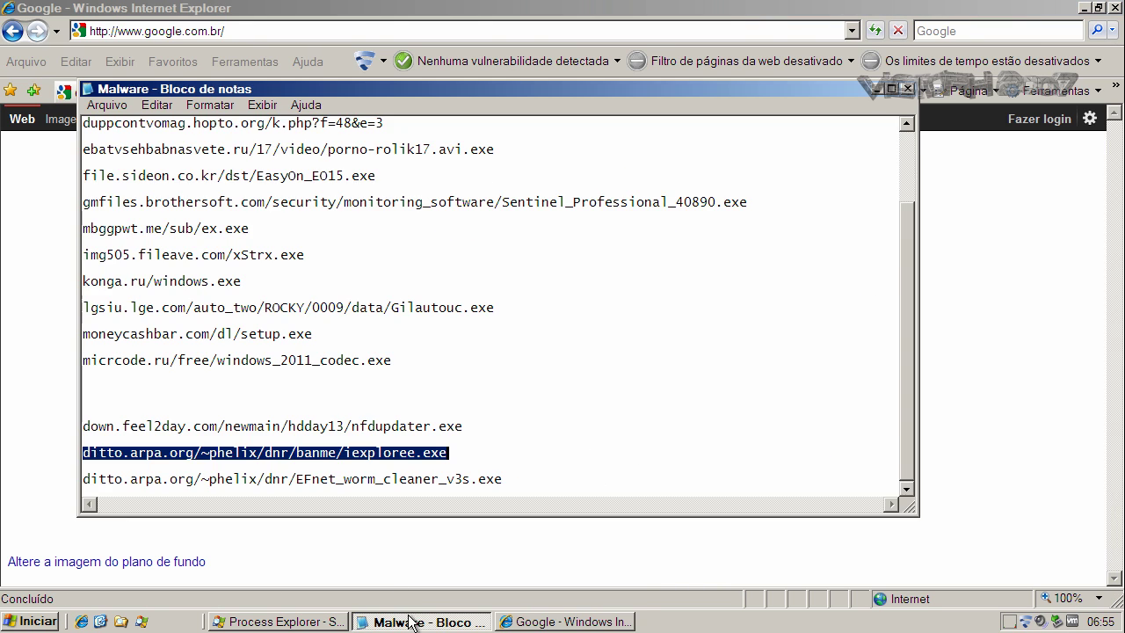
double_click(269, 479)
right_click(269, 477)
left_click(330, 530)
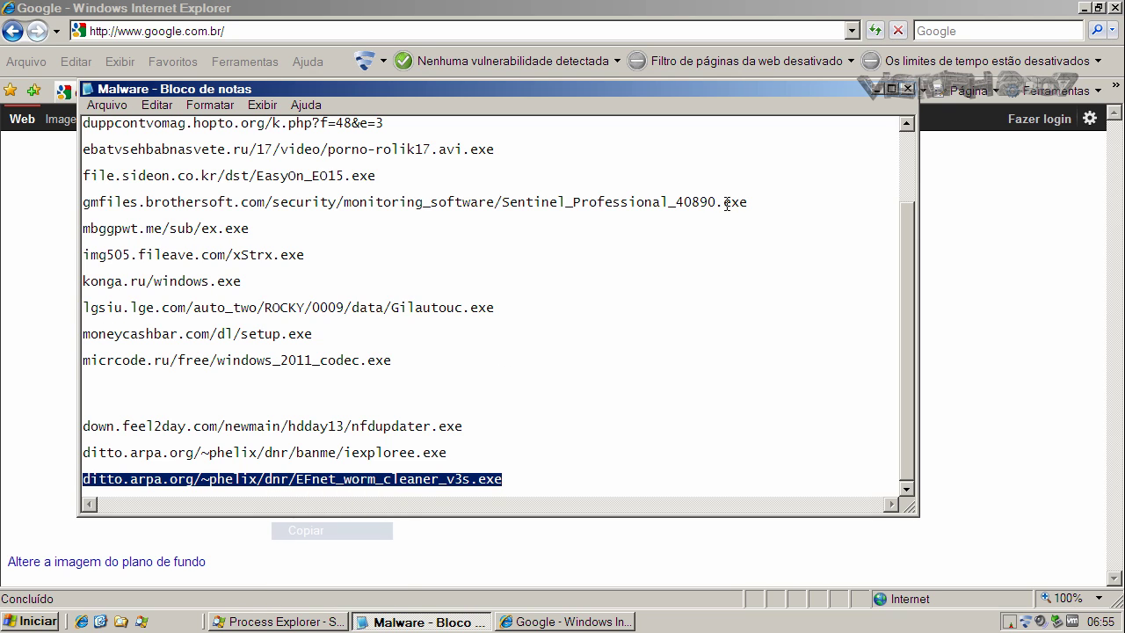
left_click(907, 89)
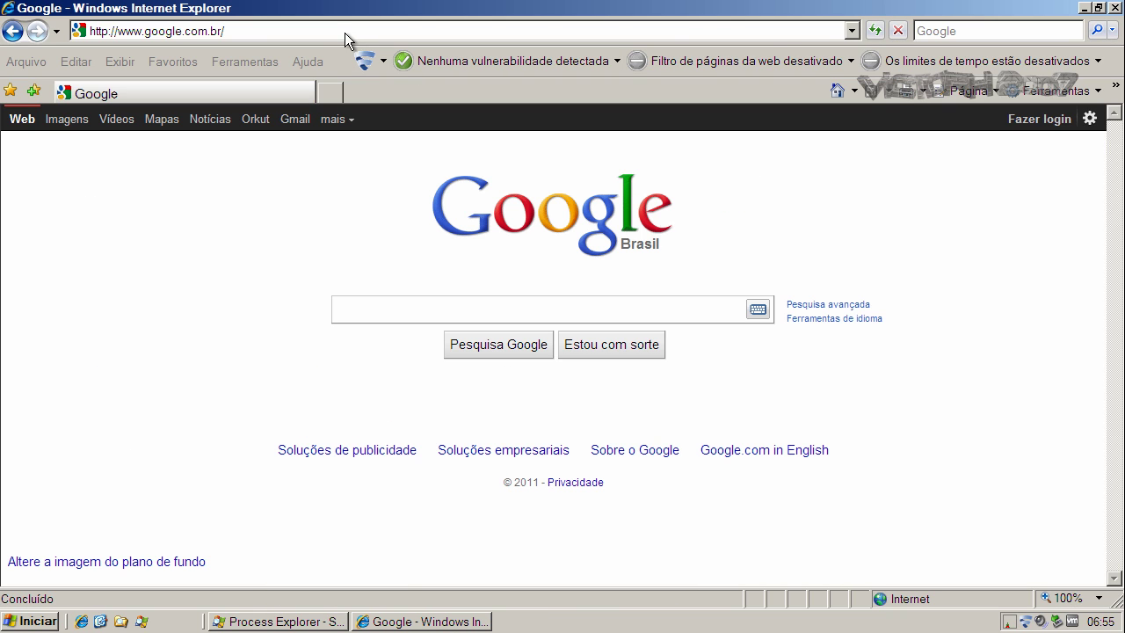
left_click(328, 38)
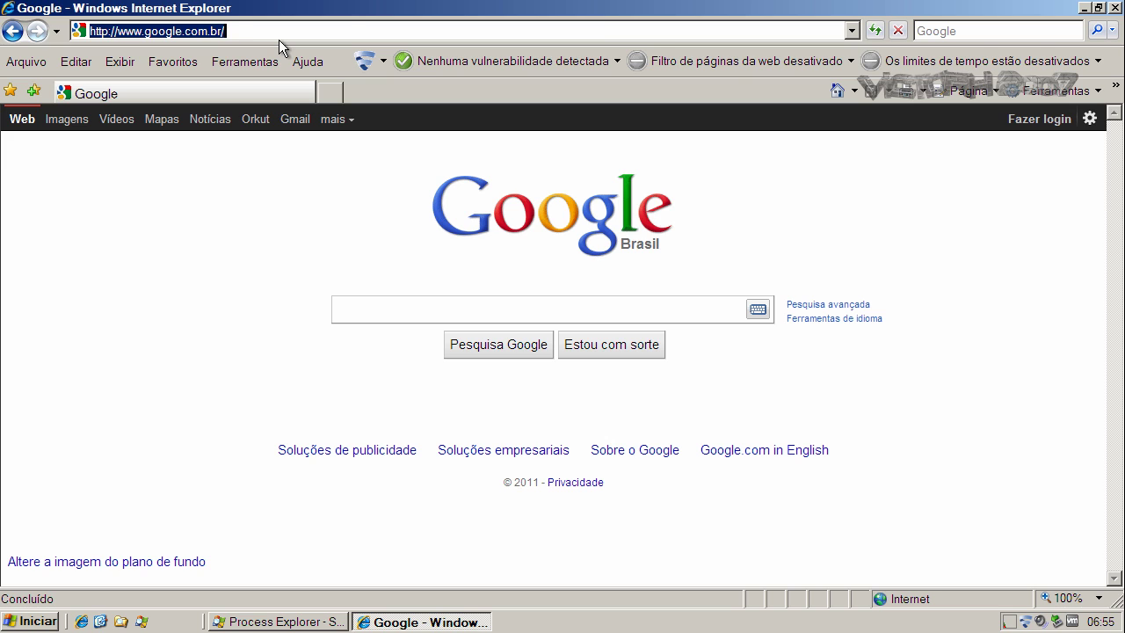
key("ctrl+v")
key("Return")
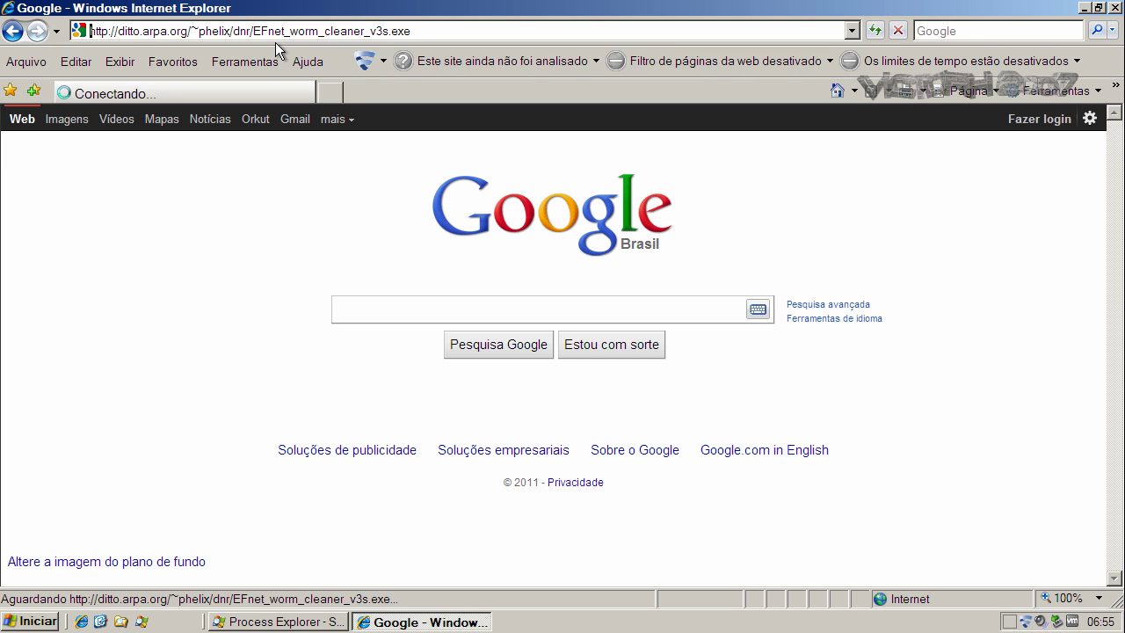
- Run the EFnet_worm_cleaner_v3s.exe download, close the virus notification and close the browser
left_click(530, 317)
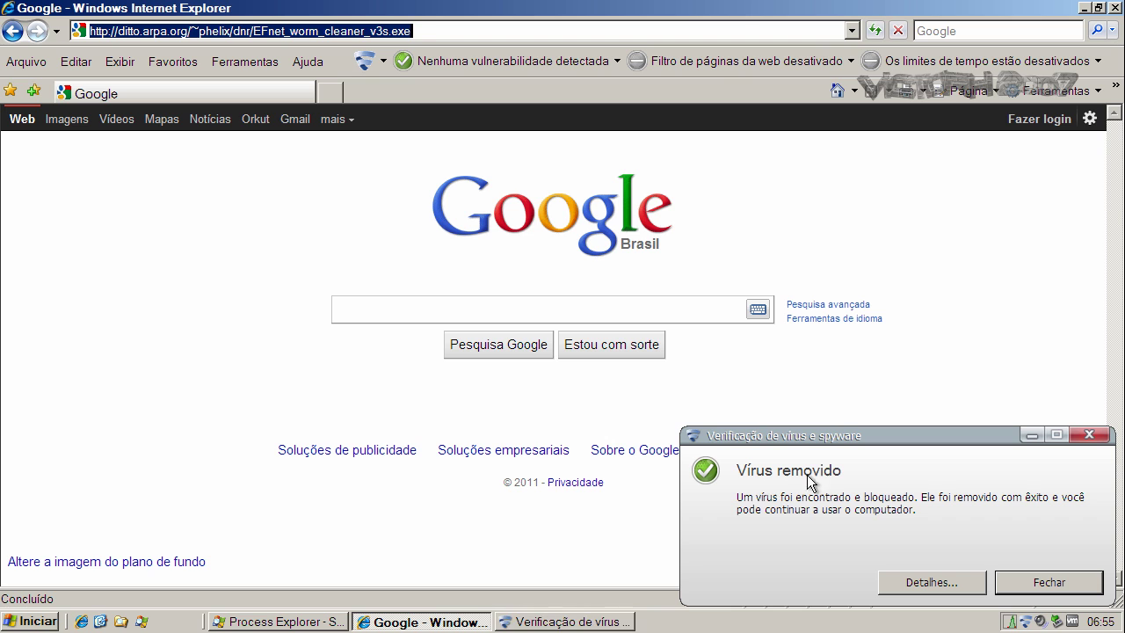
left_click(1066, 582)
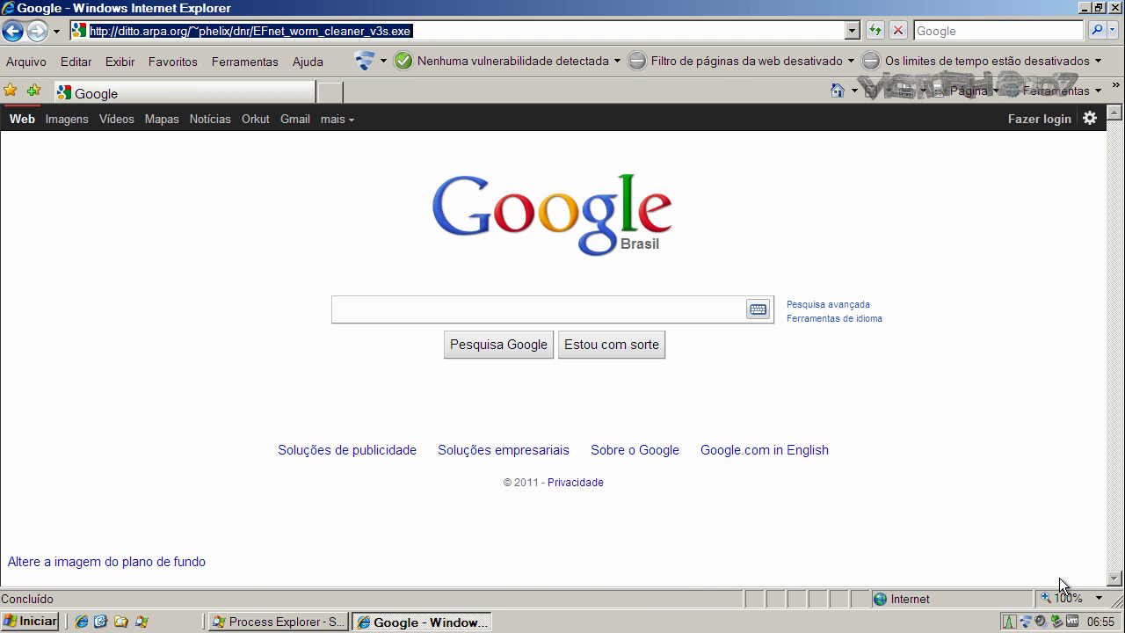
left_click(1115, 8)
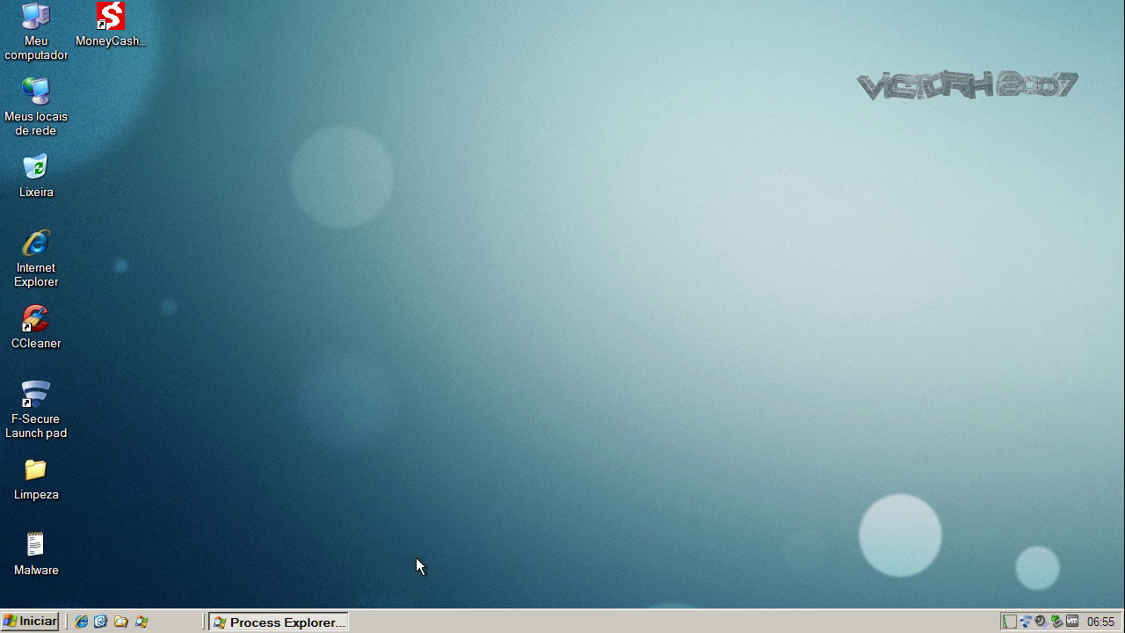
- Examine the running processes in Process Explorer for leftover malware, and minimize its window
left_click(344, 623)
left_click(1099, 9)
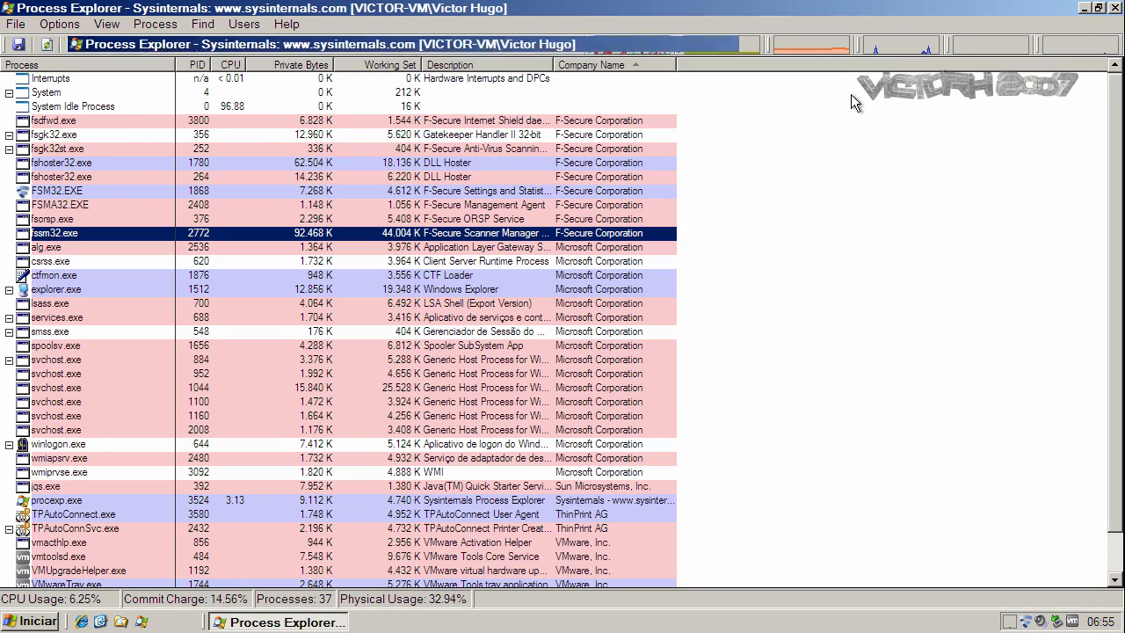
mouse_move(607, 175)
left_mouse_down()
mouse_move(594, 316)
mouse_move(594, 173)
left_mouse_up()
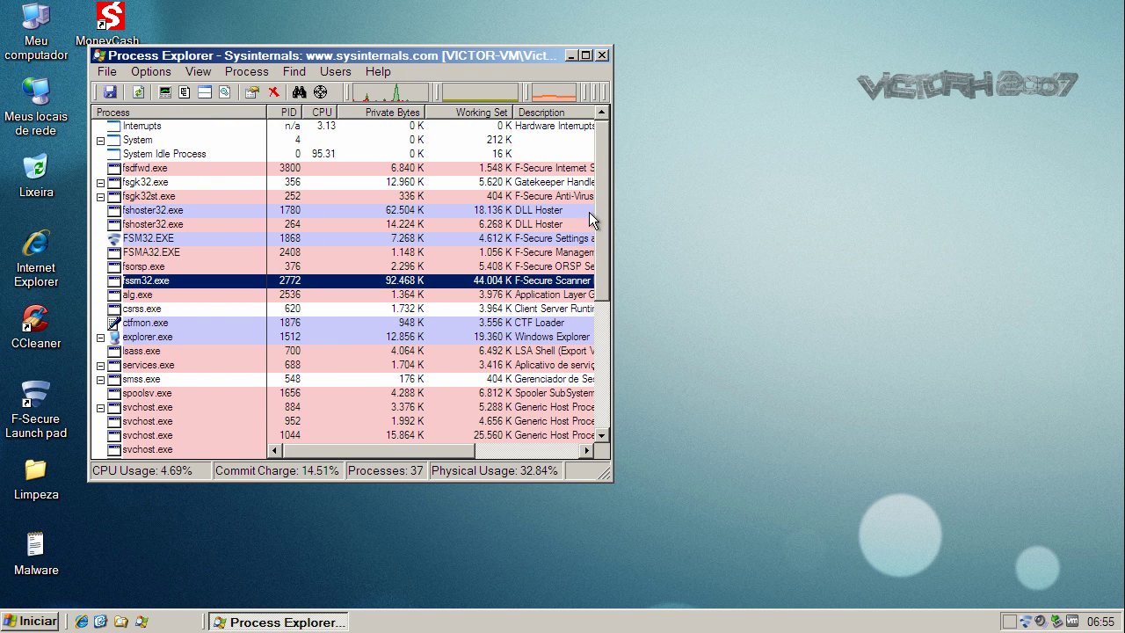
left_click_drag(607, 197, 603, 322)
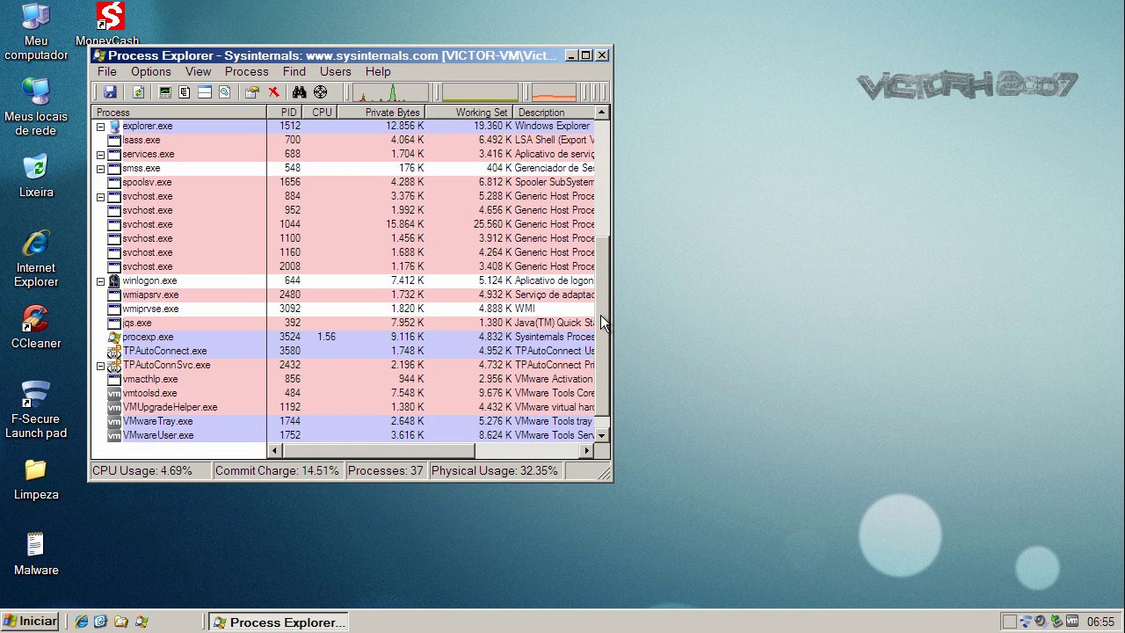
left_click(571, 54)
- Open F-Secure Computer Security and start a full computer scan (Verificação completa do computador)
left_click(1029, 621)
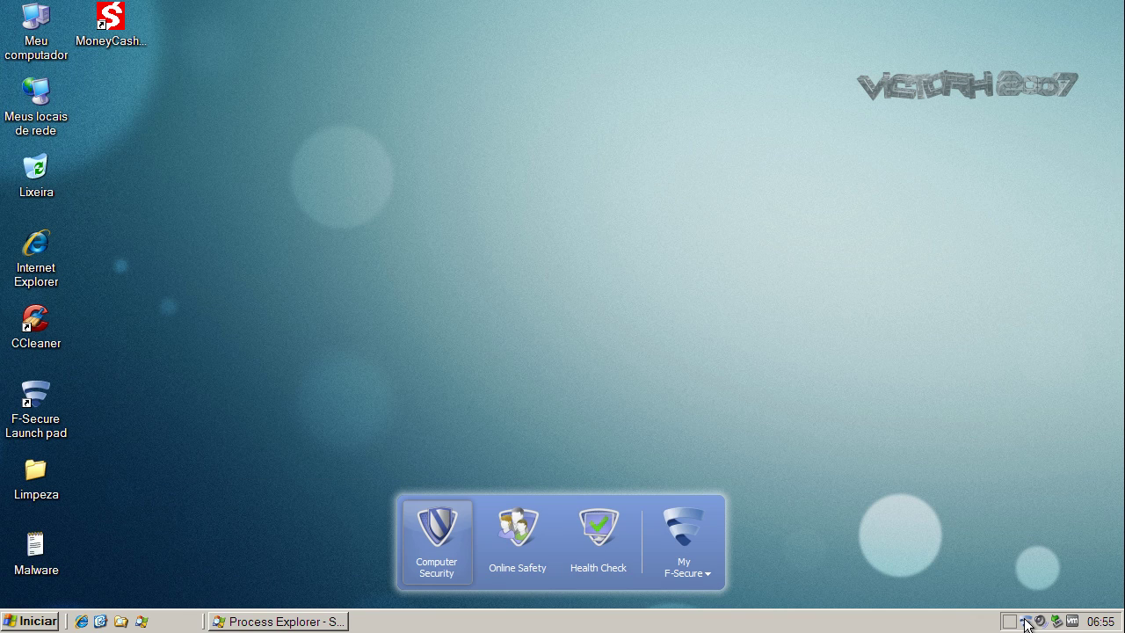
left_click(440, 527)
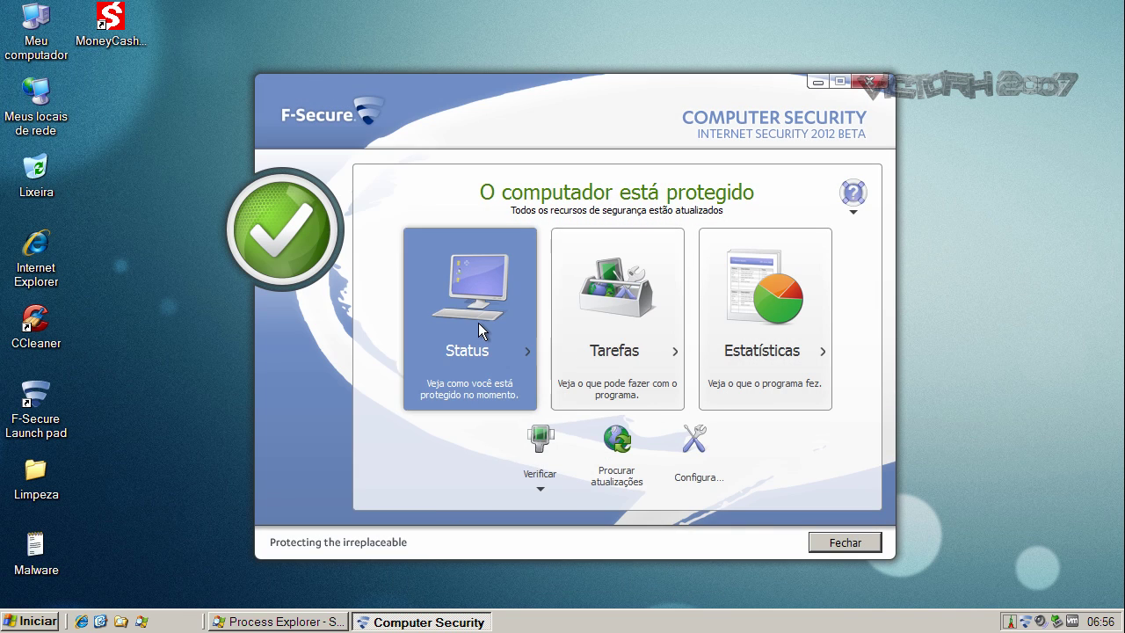
left_click(544, 491)
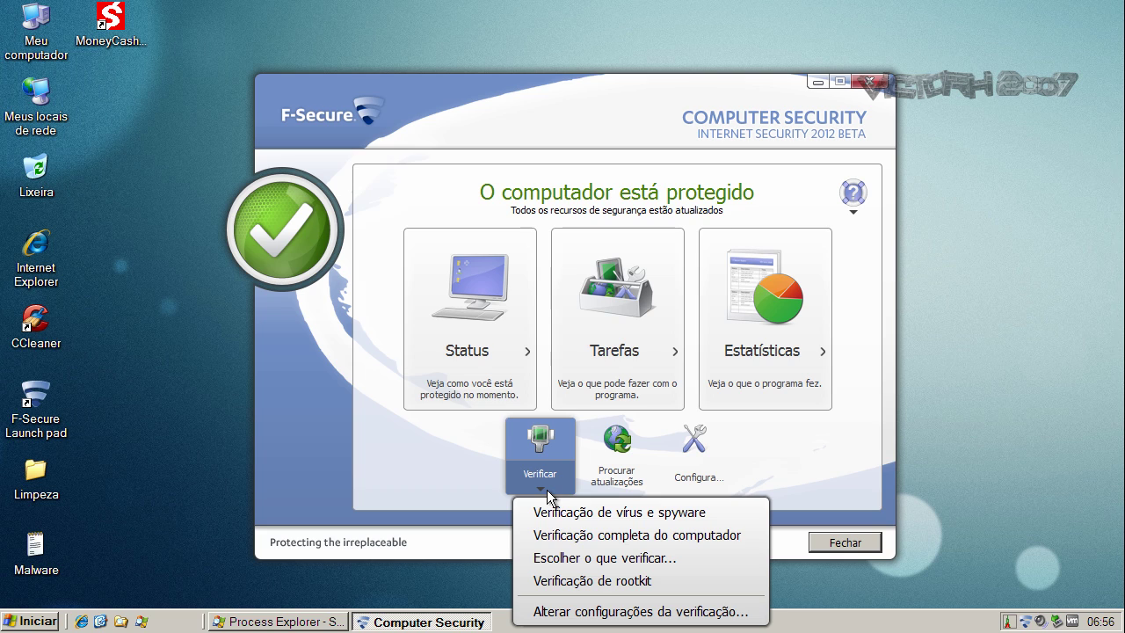
left_click(565, 534)
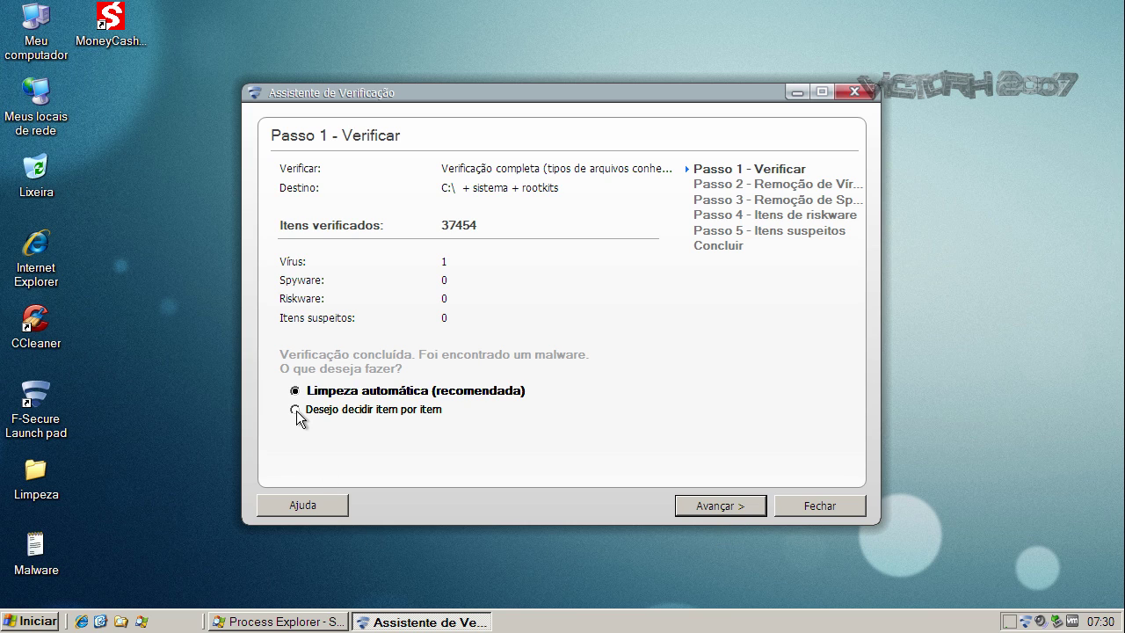
- Choose to decide item by item in the scan wizard and proceed with the action Nenhum for the infected windows.php
left_click(707, 506)
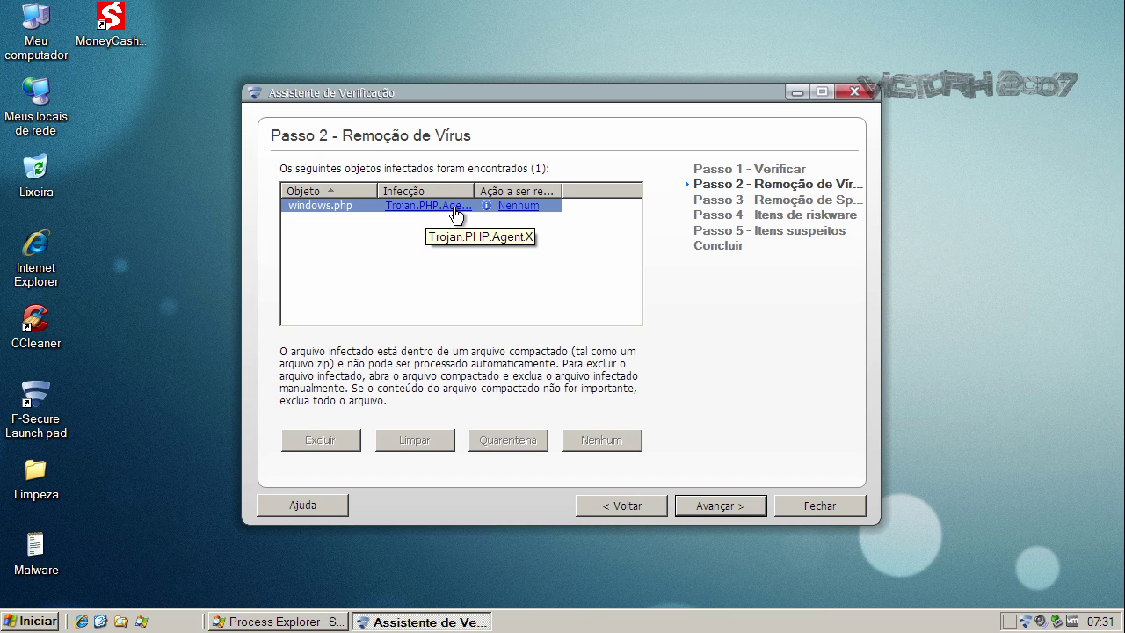
left_click(728, 506)
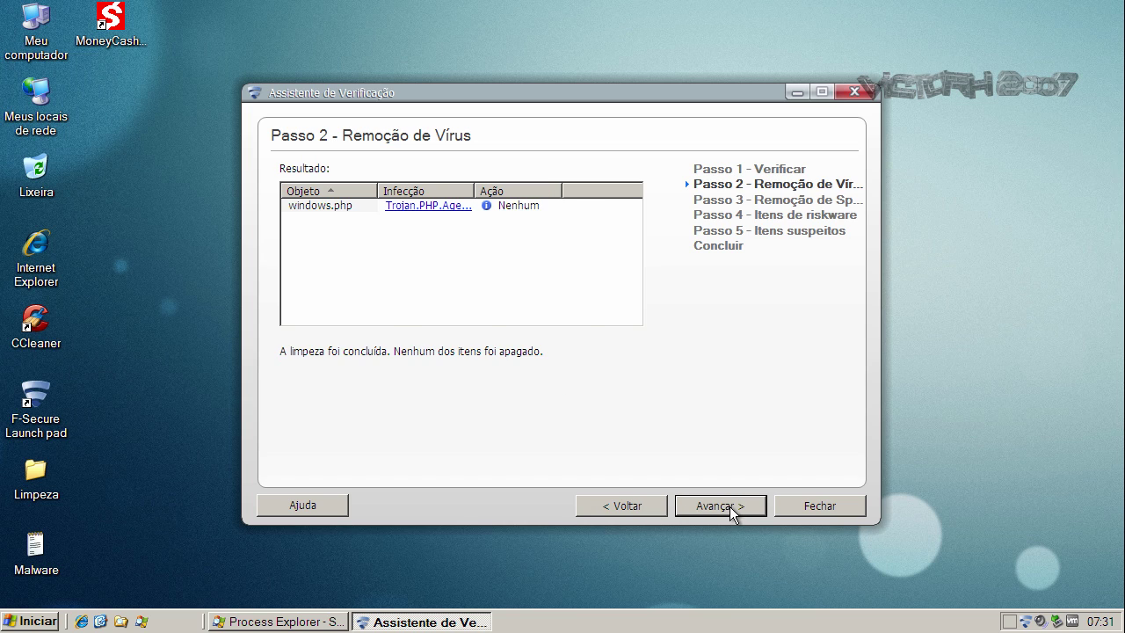
- Return to the virus removal results in the scan wizard and check which actions are available for windows.php
left_click(730, 506)
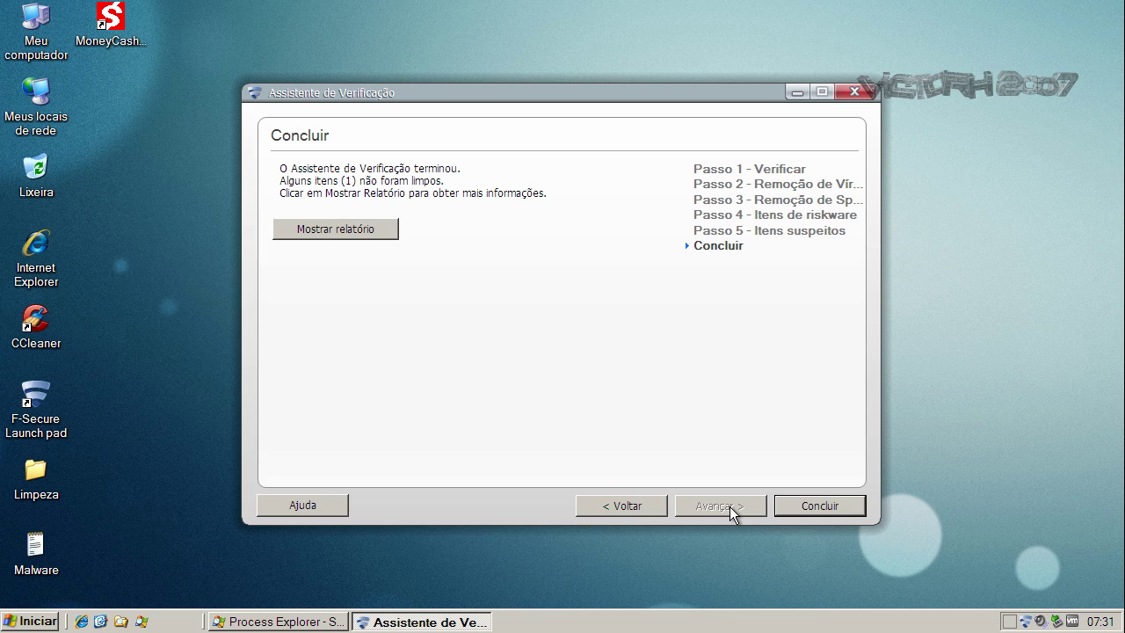
left_click(644, 506)
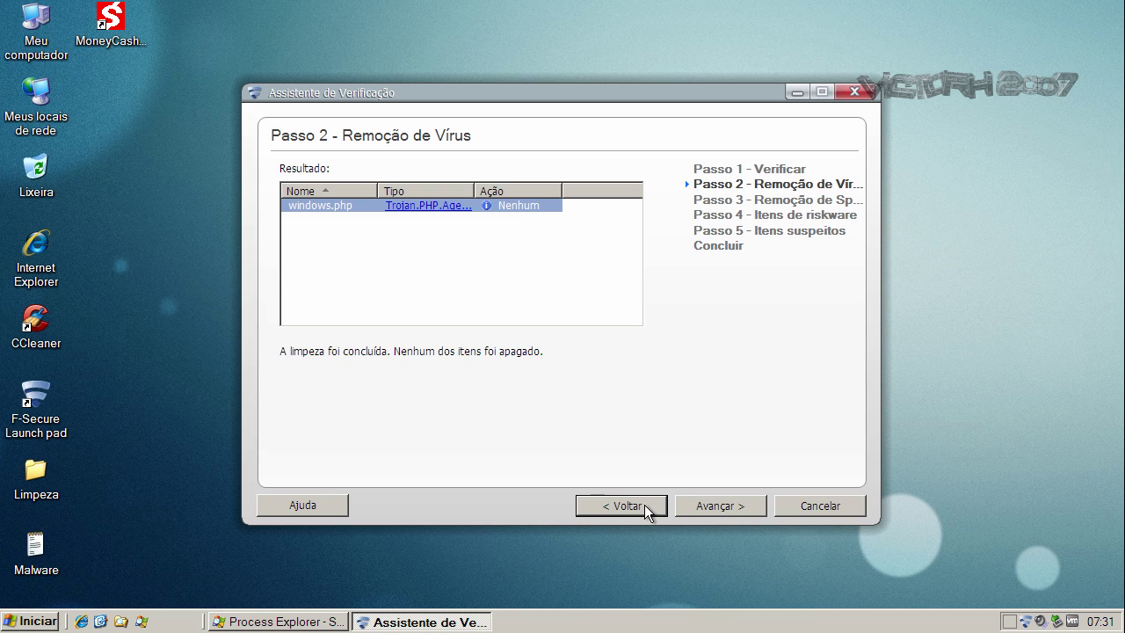
left_click(506, 207)
right_click(512, 206)
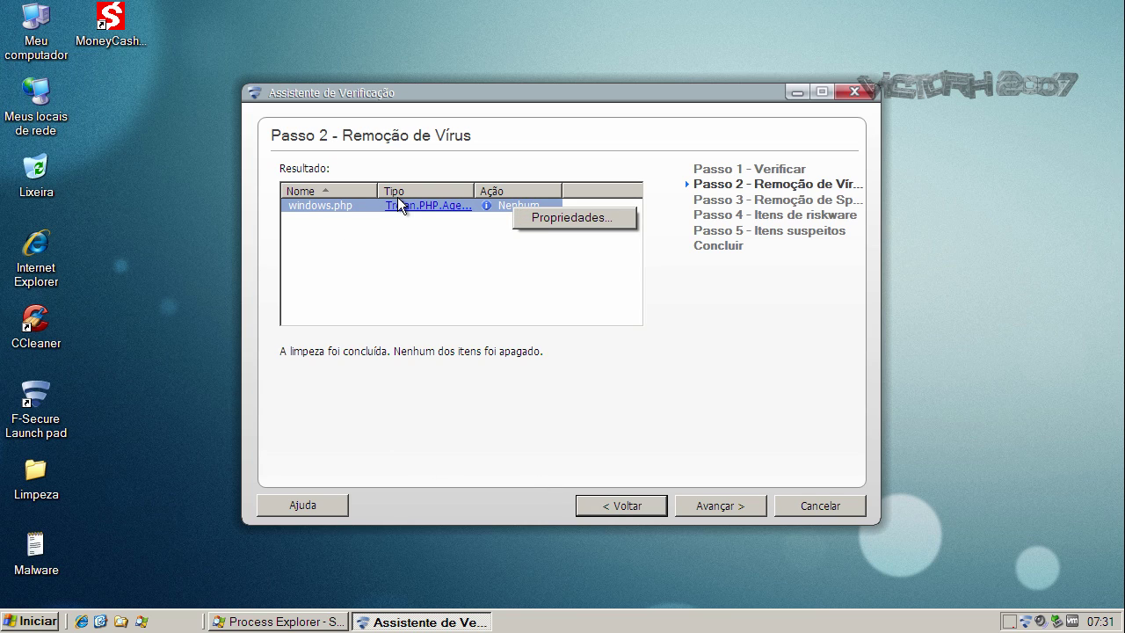
left_click(707, 509)
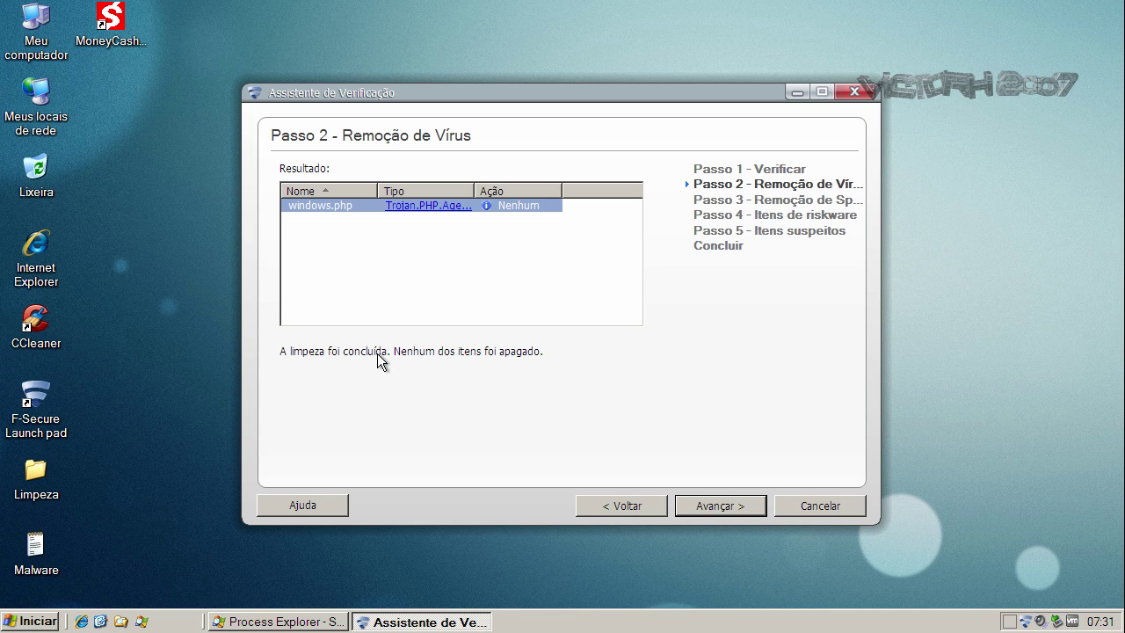
left_click(589, 514)
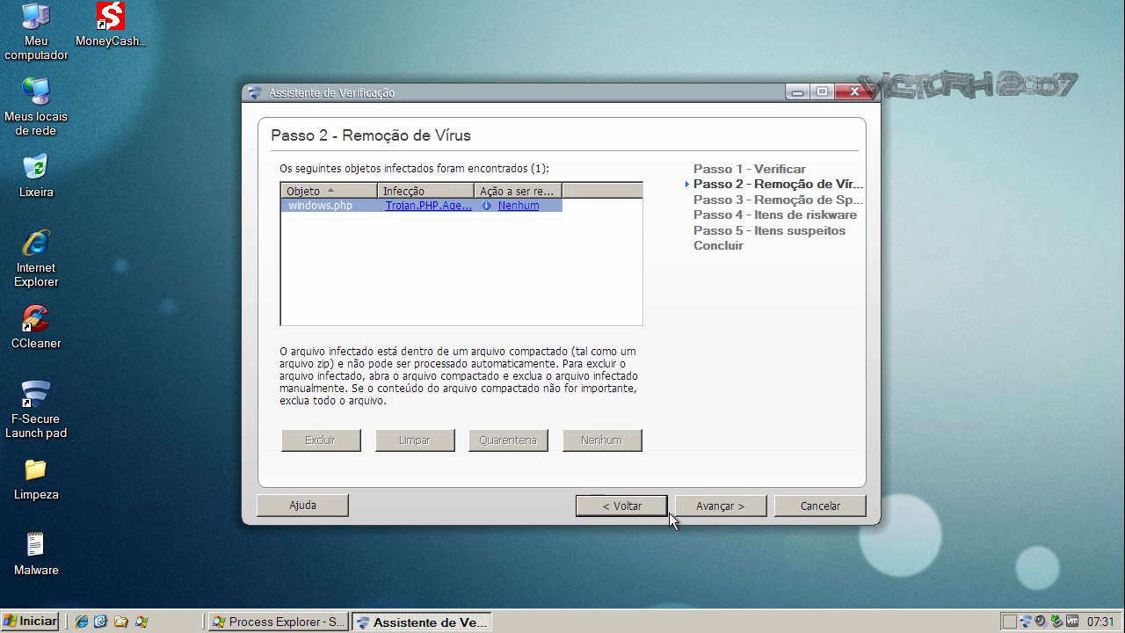
left_click(708, 510)
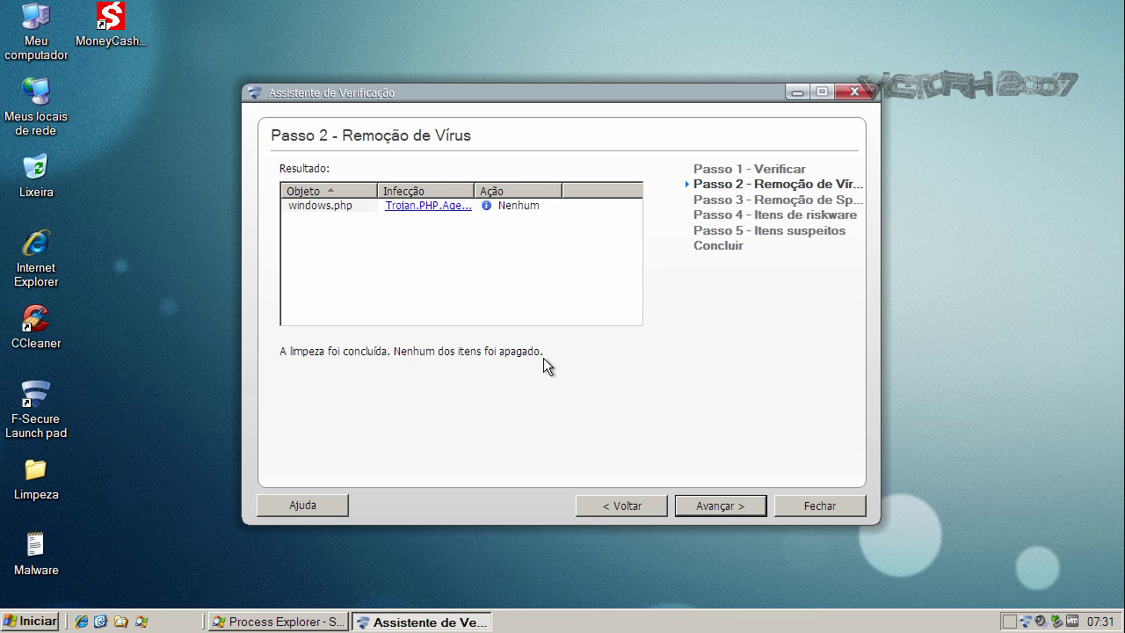
- Open the online description of the infection in windows.php, close the browser and finish the scan wizard
left_click(445, 207)
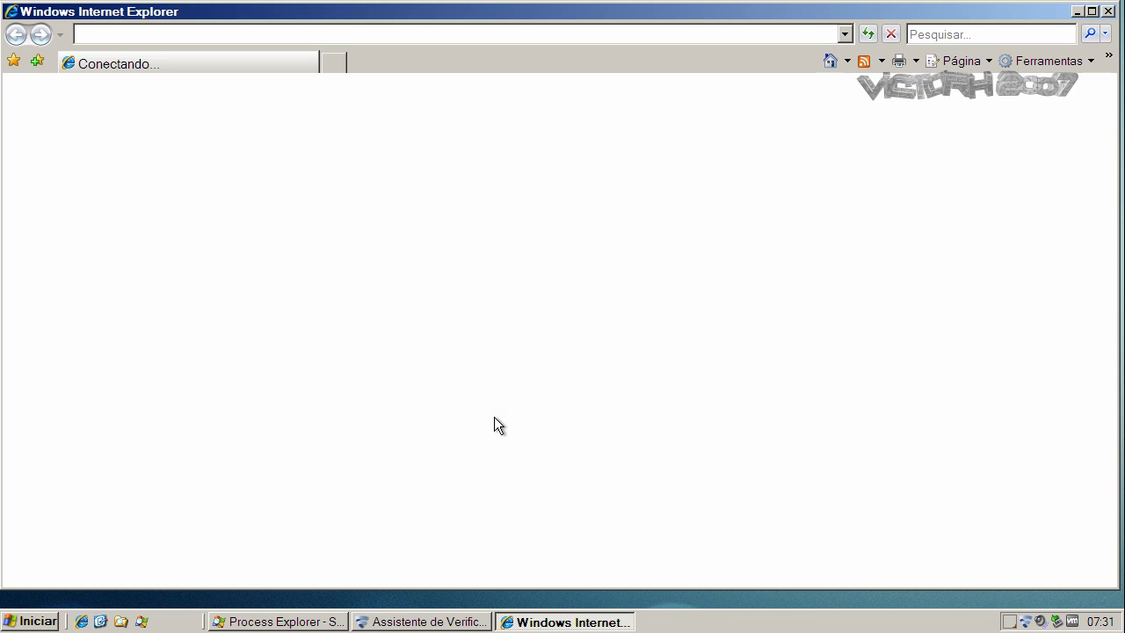
left_click(1108, 13)
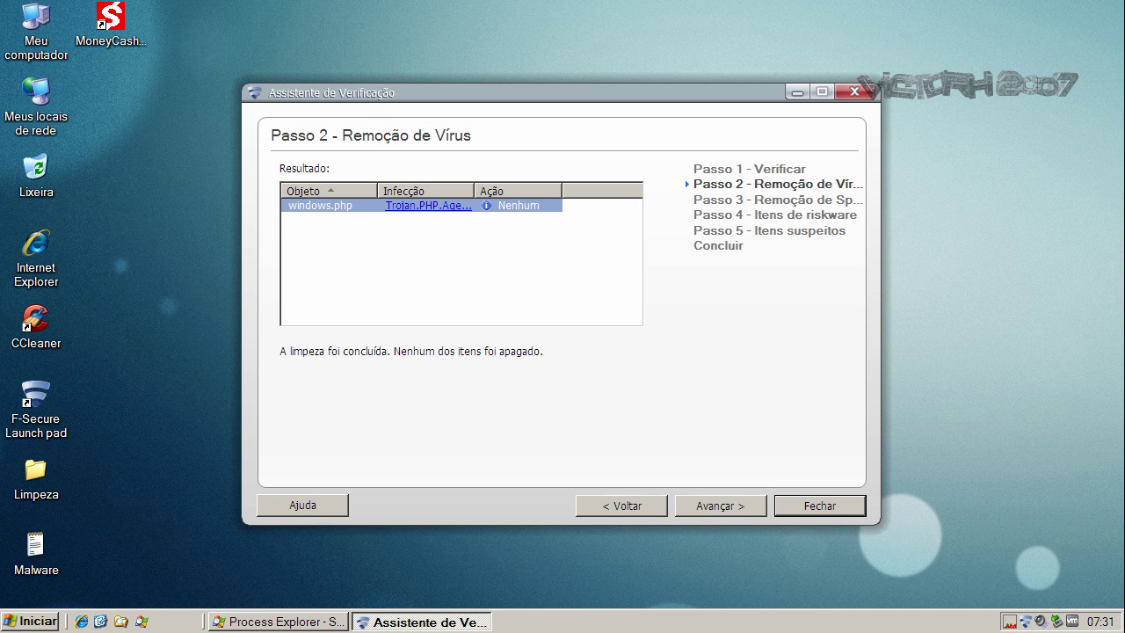
left_click(719, 507)
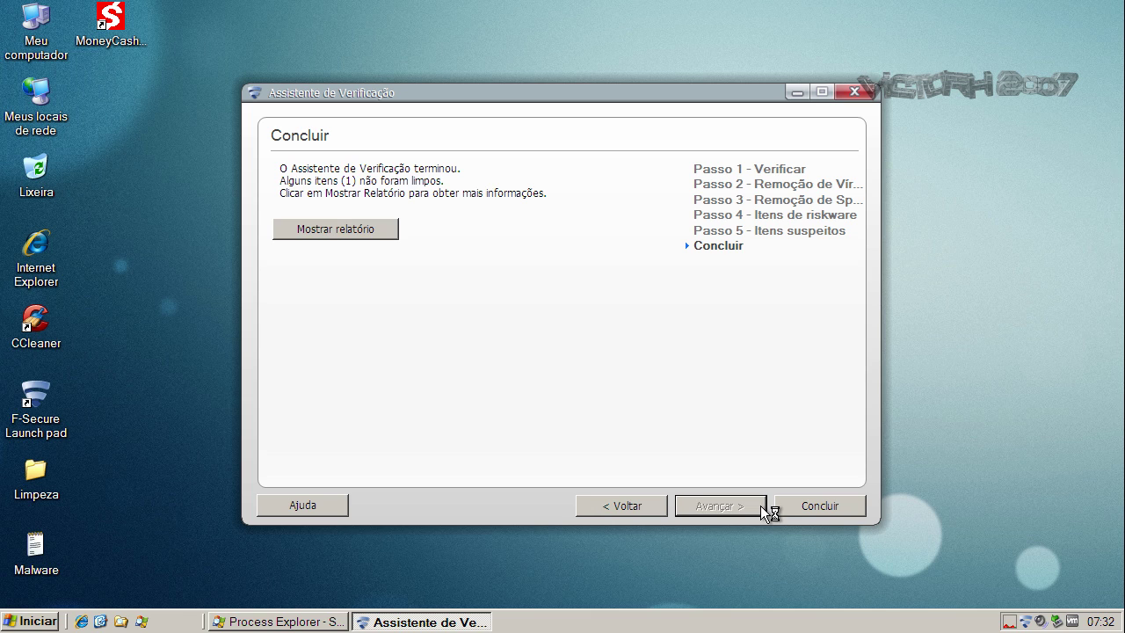
left_click(819, 506)
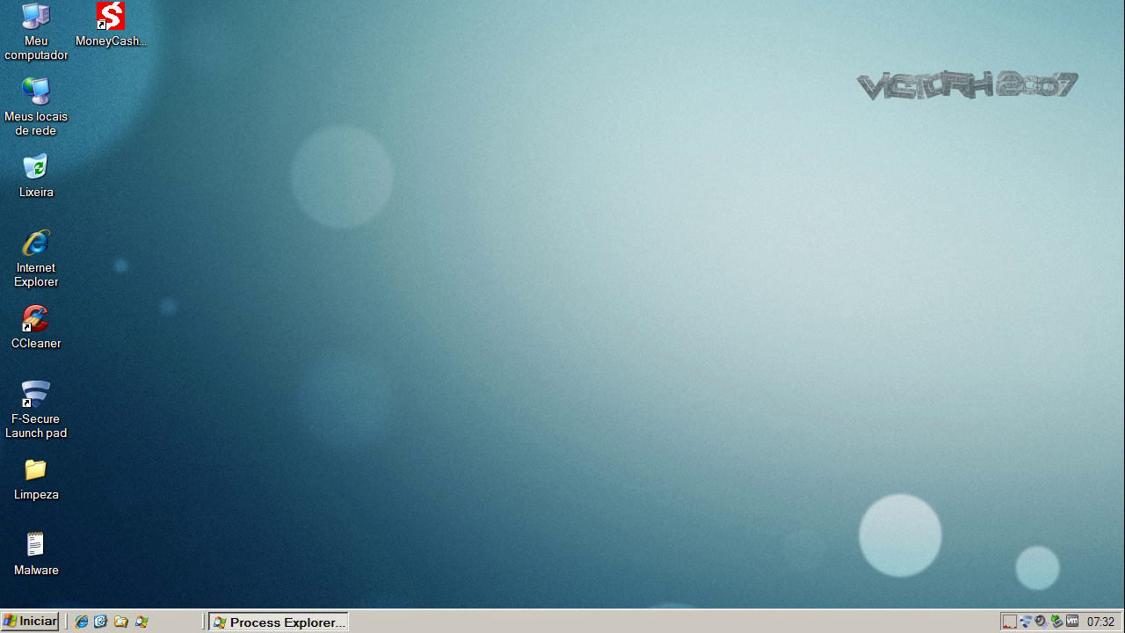
- Run the CCleaner cleanup (Executar Limpeza) with the preselected items and restart the computer
double_click(33, 324)
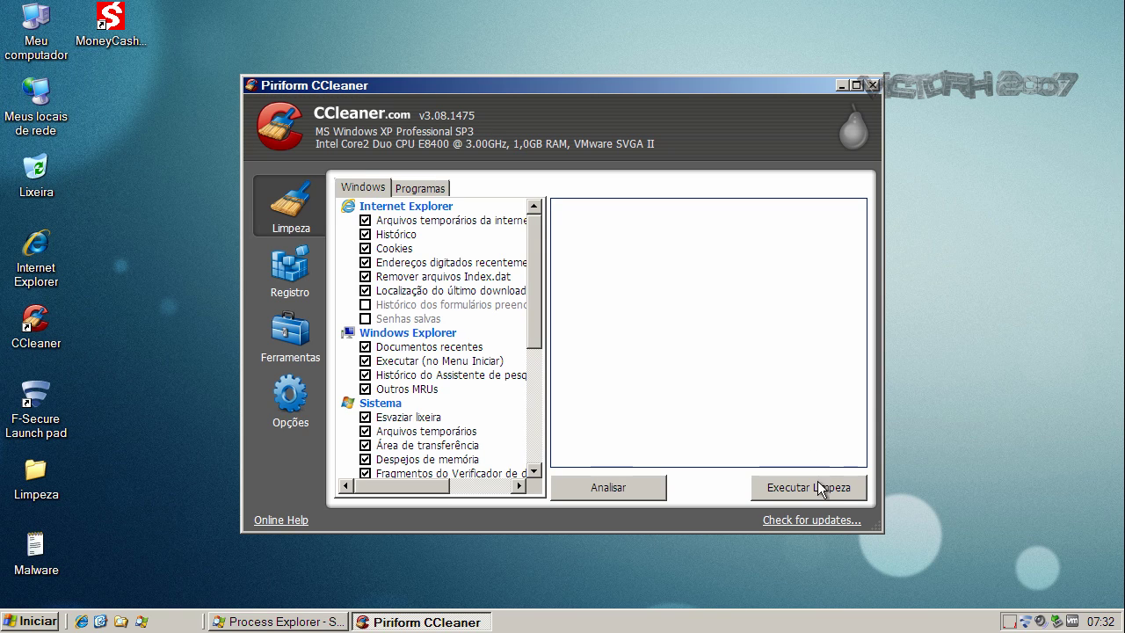
left_click(821, 493)
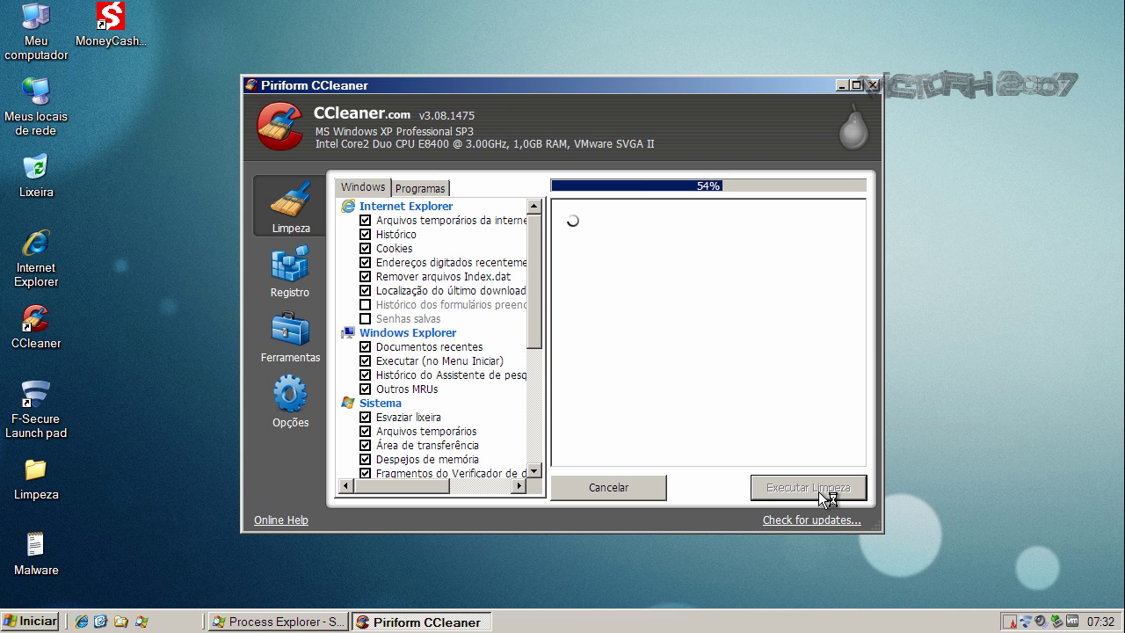
left_click(818, 491)
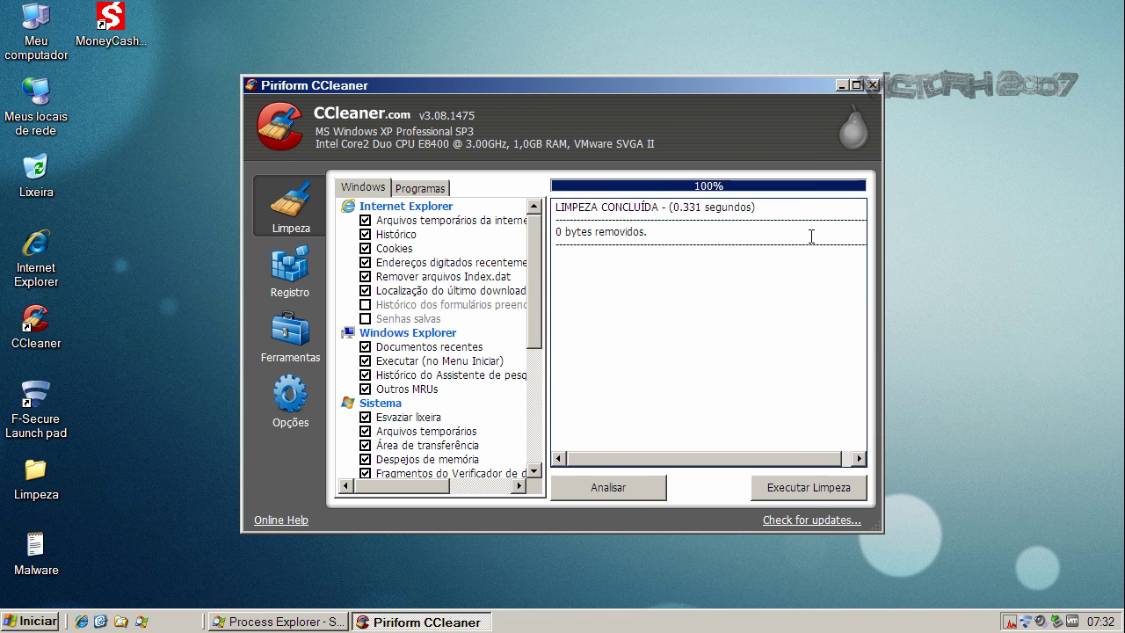
left_click(872, 86)
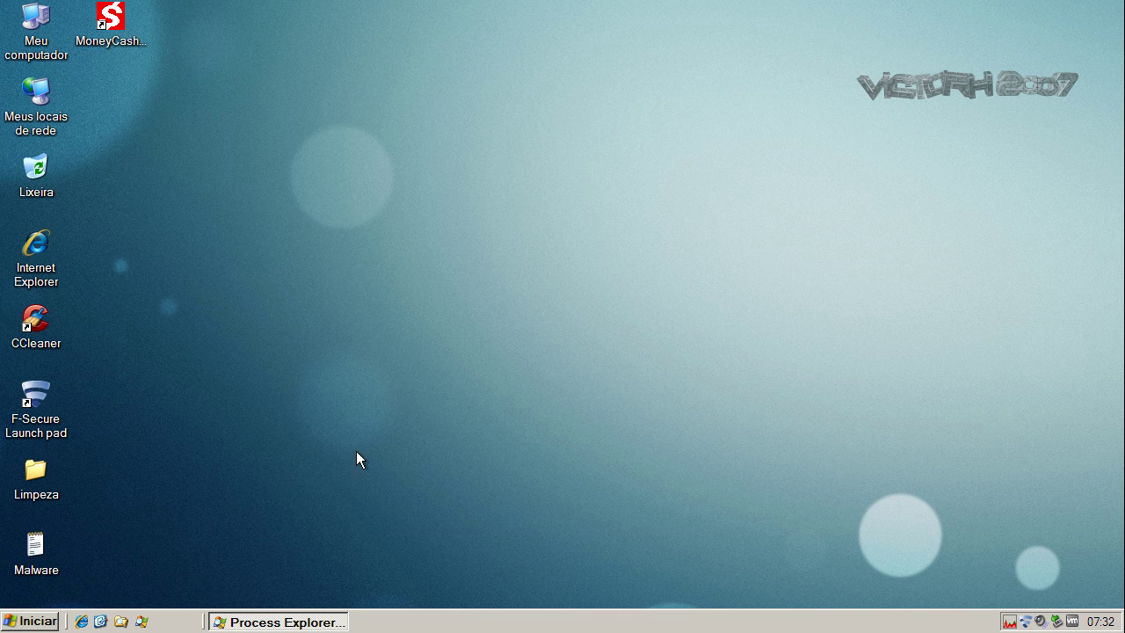
left_click(35, 621)
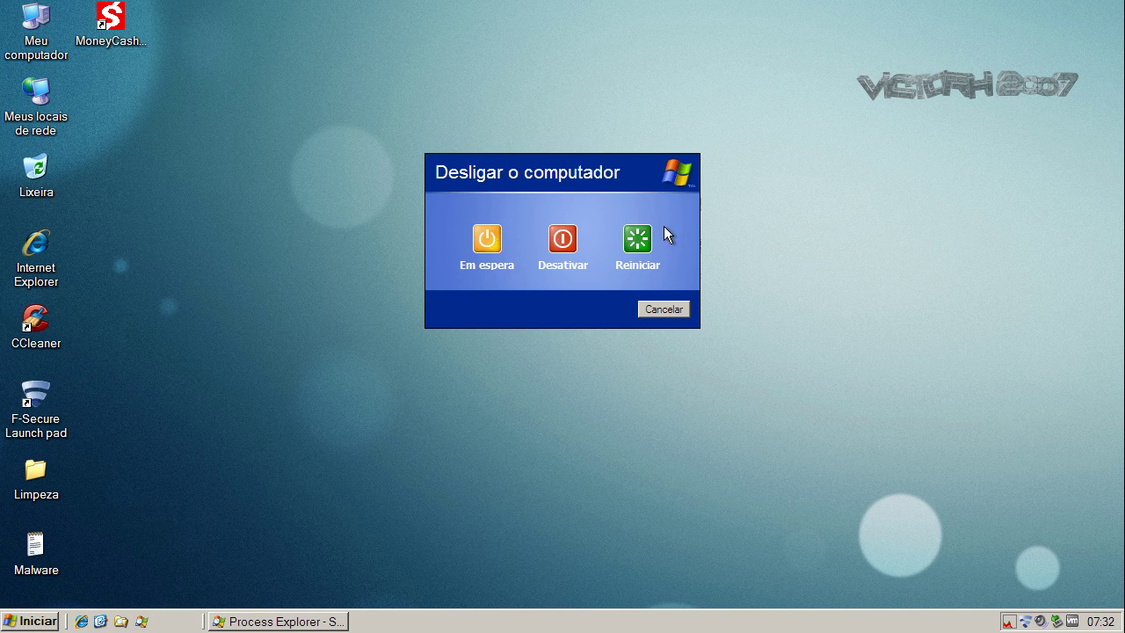
left_click(634, 239)
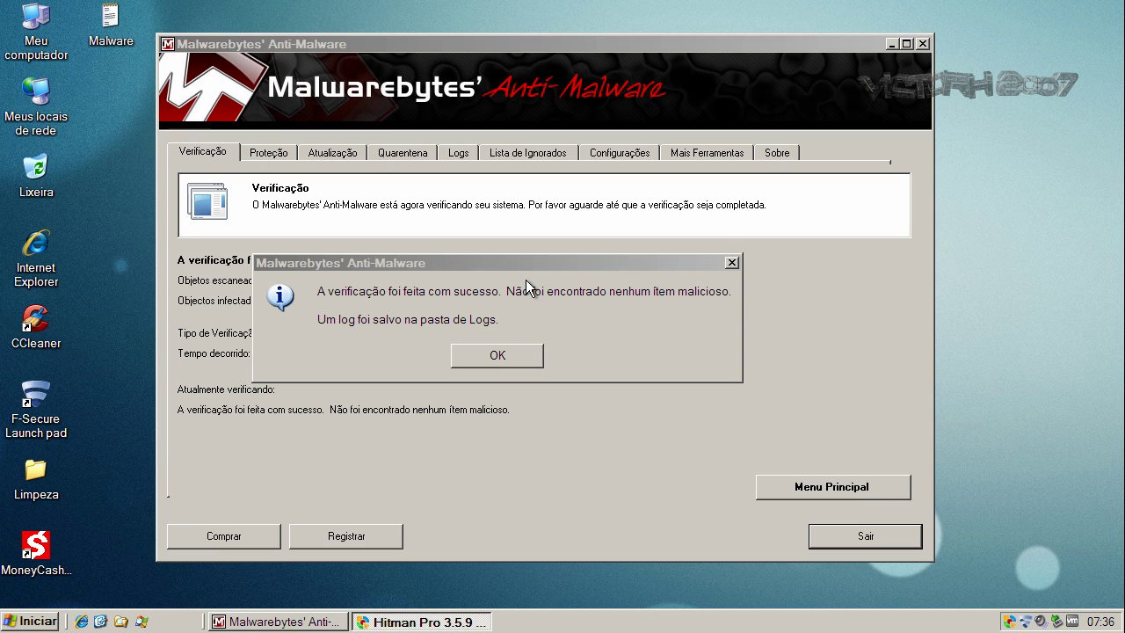
- Dismiss the Malwarebytes' Anti-Malware scan completion message, review the scan summary and exit the program
left_click(531, 276)
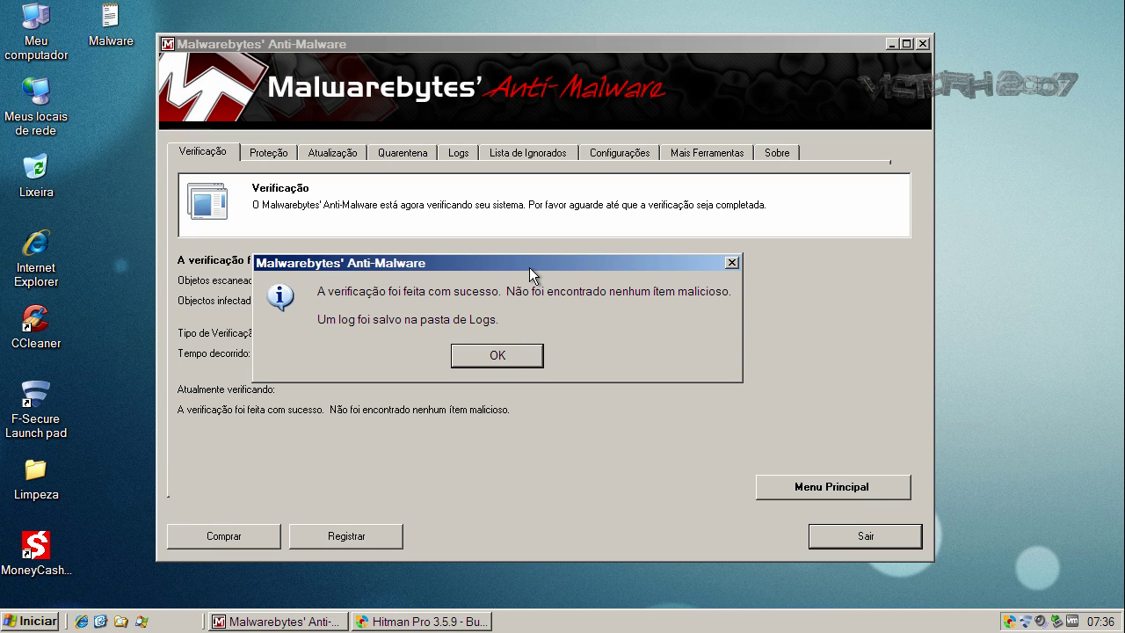
left_click(489, 356)
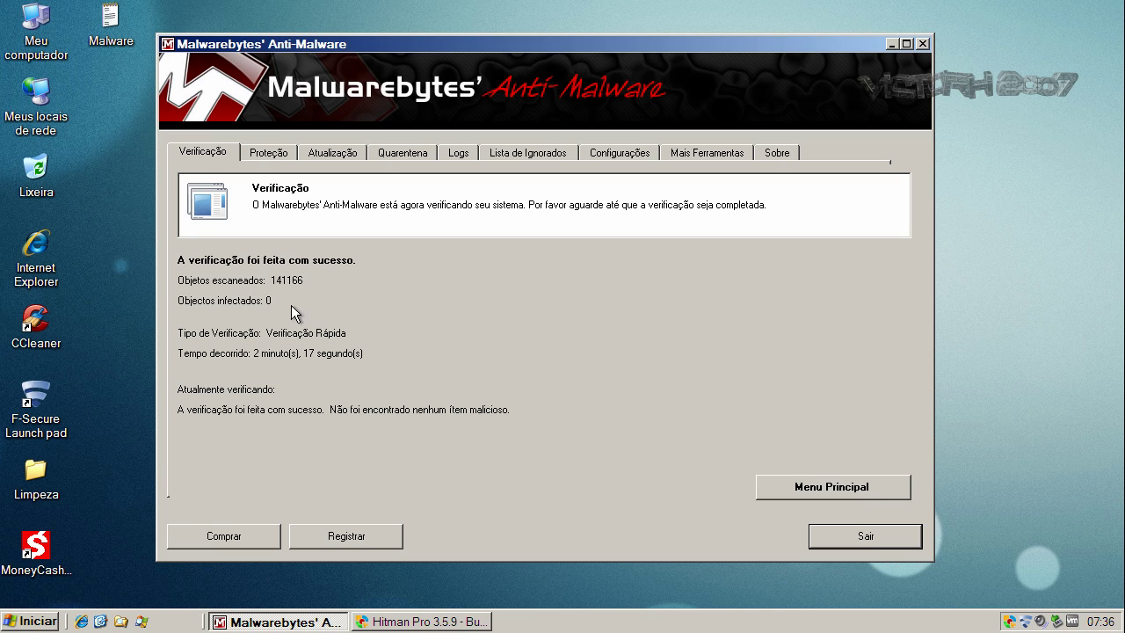
left_click(882, 540)
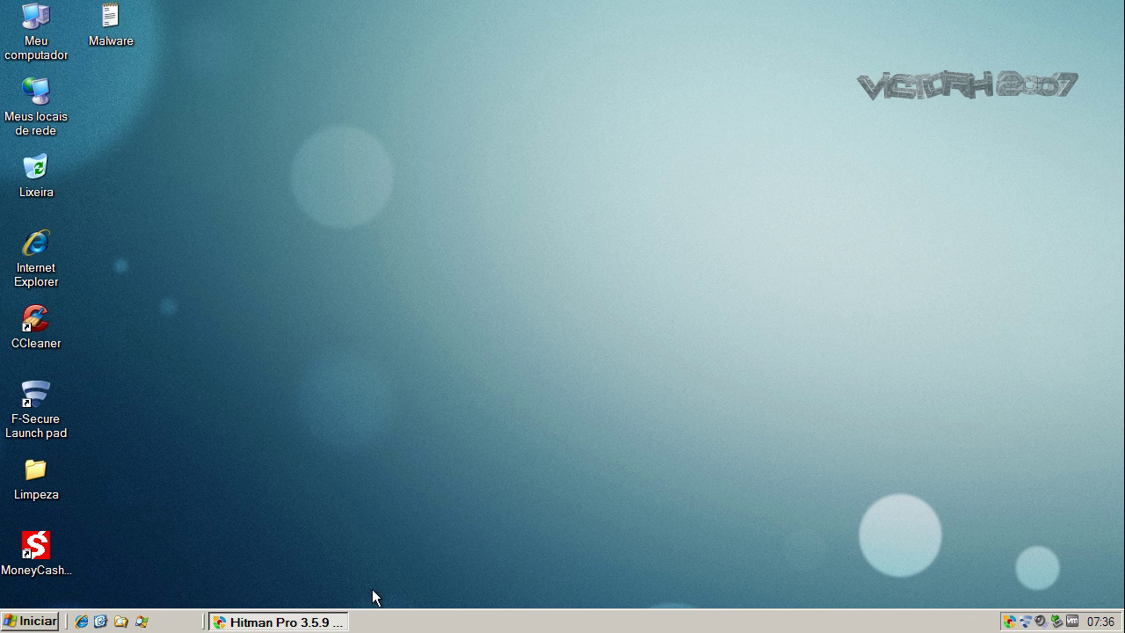
- Switch to Hitman Pro, scan the computer for malicious programs and close it after reviewing the results
left_click(311, 622)
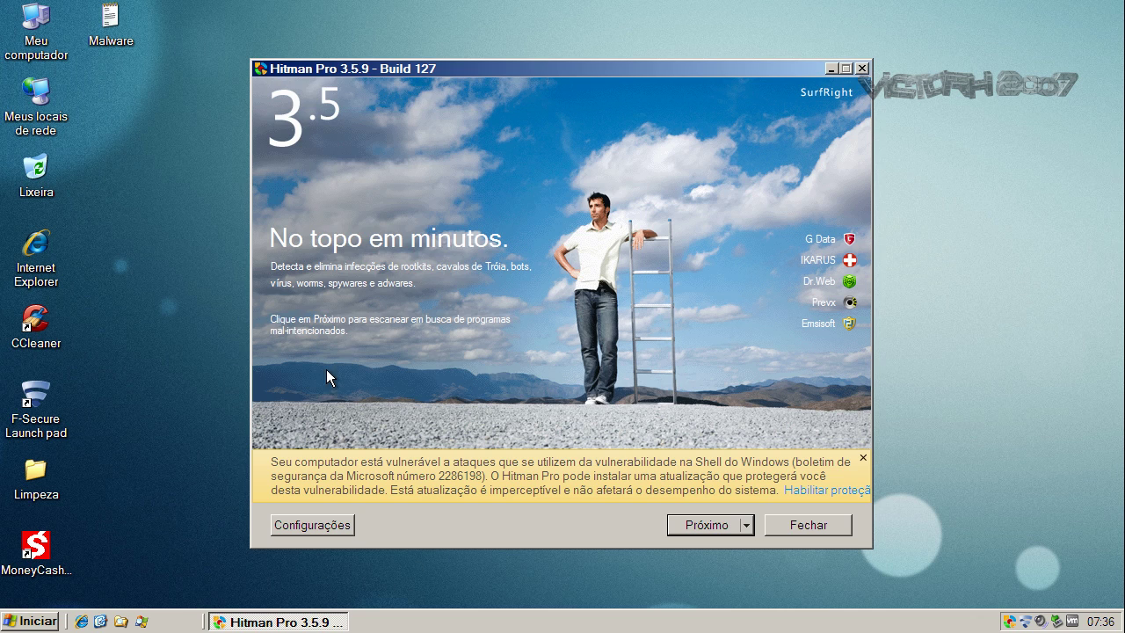
left_click(704, 525)
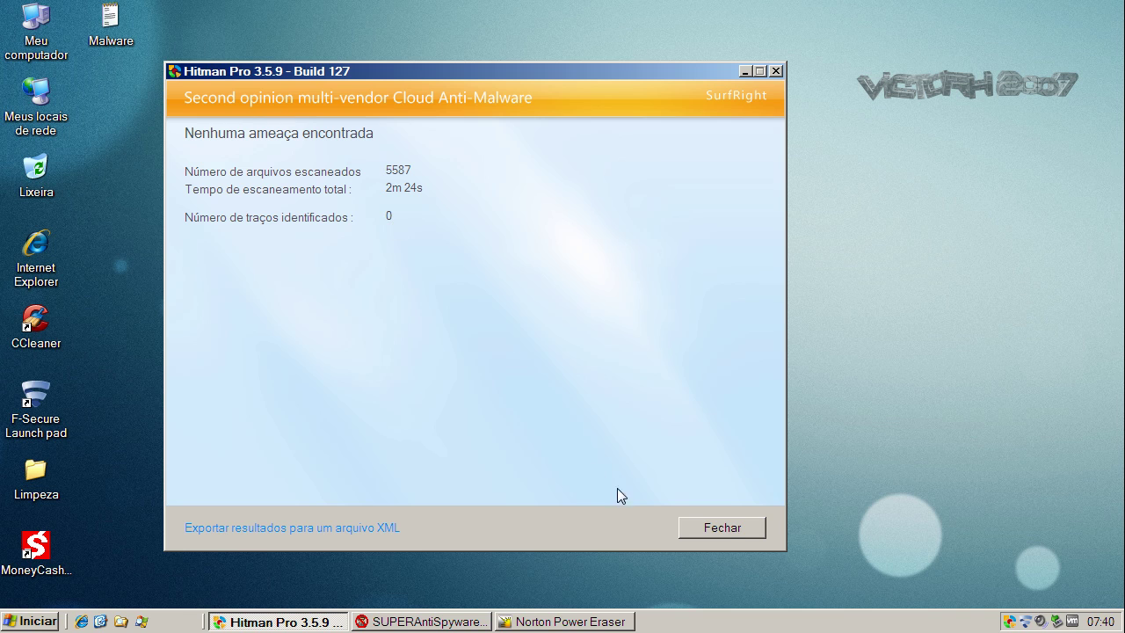
left_click(723, 528)
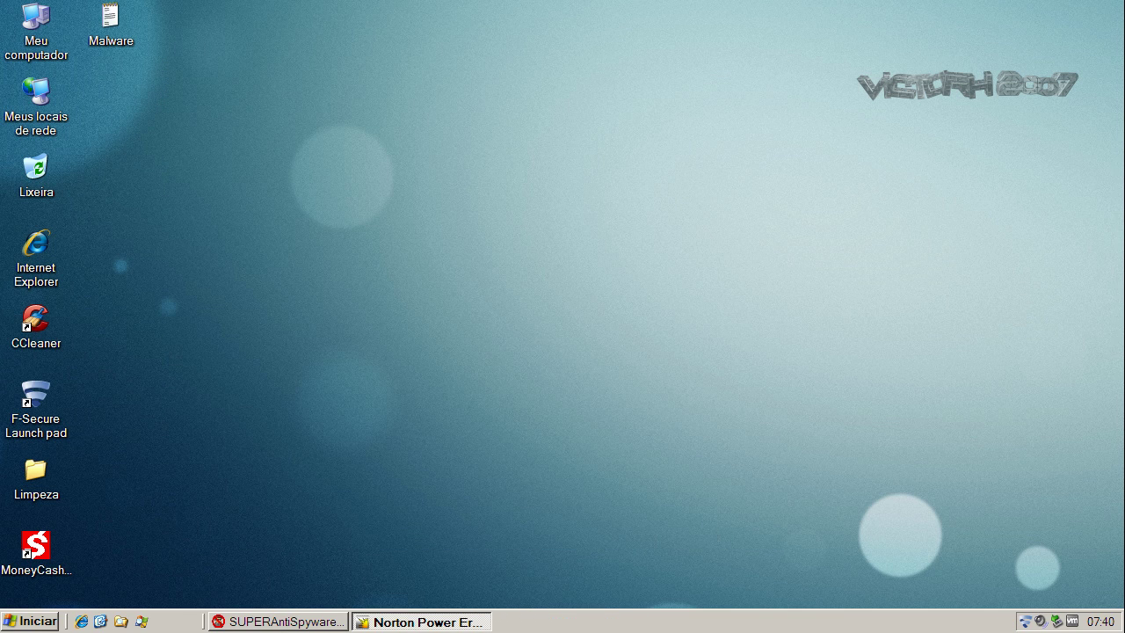
- Run a quick scan (Escaneamento Rápido) of drive C: in SUPERAntiSpyware, dismiss the completion message and close the program
left_click(281, 622)
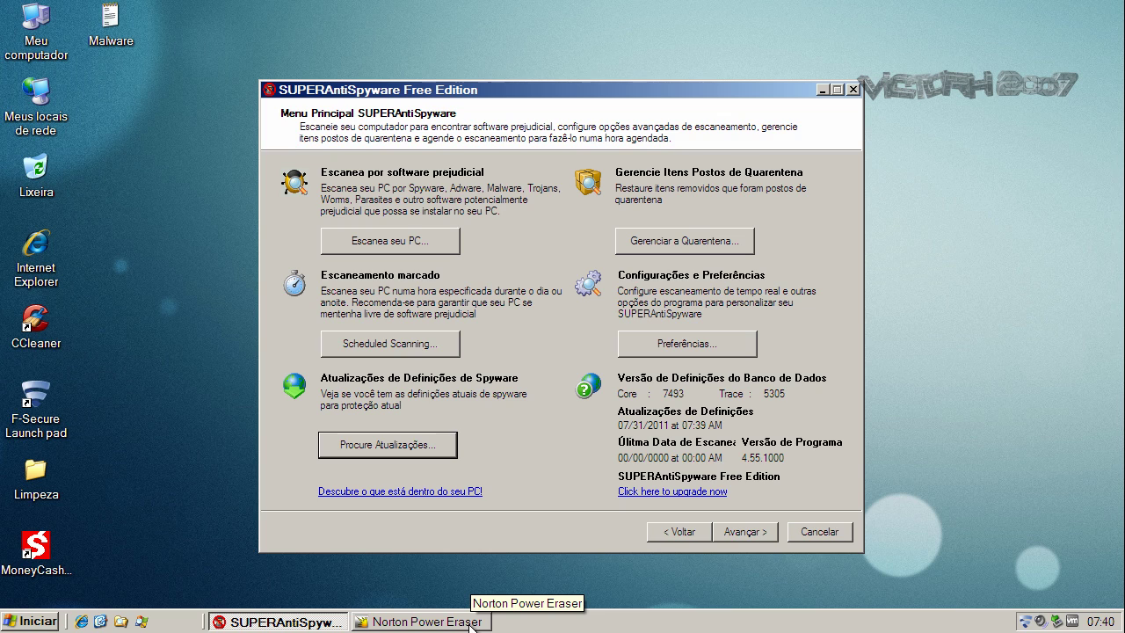
left_click(438, 240)
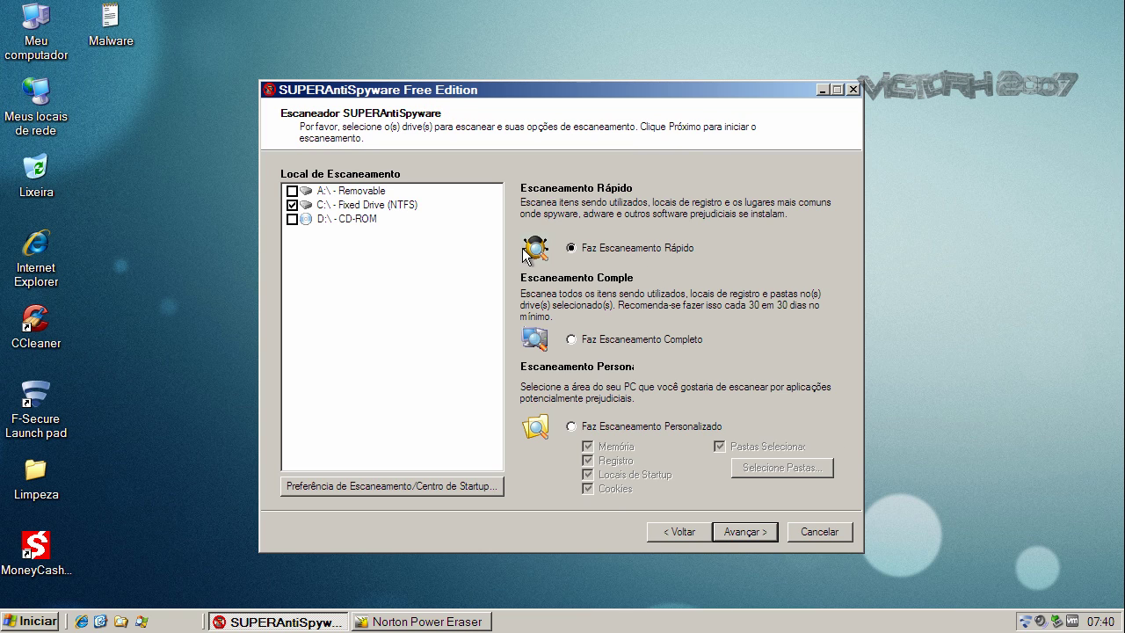
left_click(740, 531)
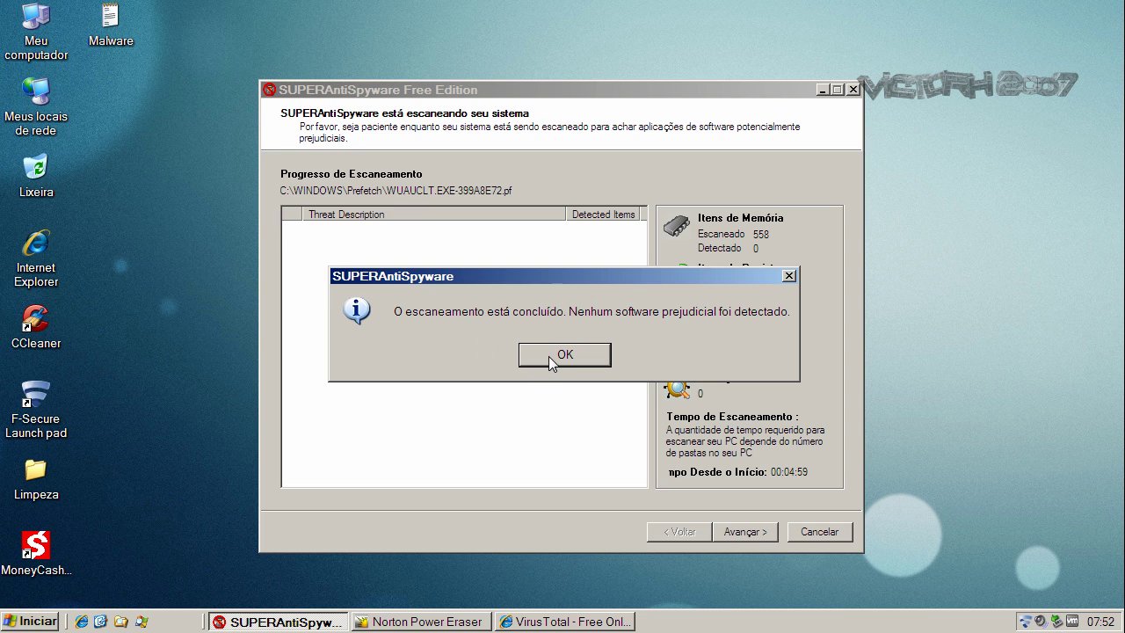
left_click(552, 356)
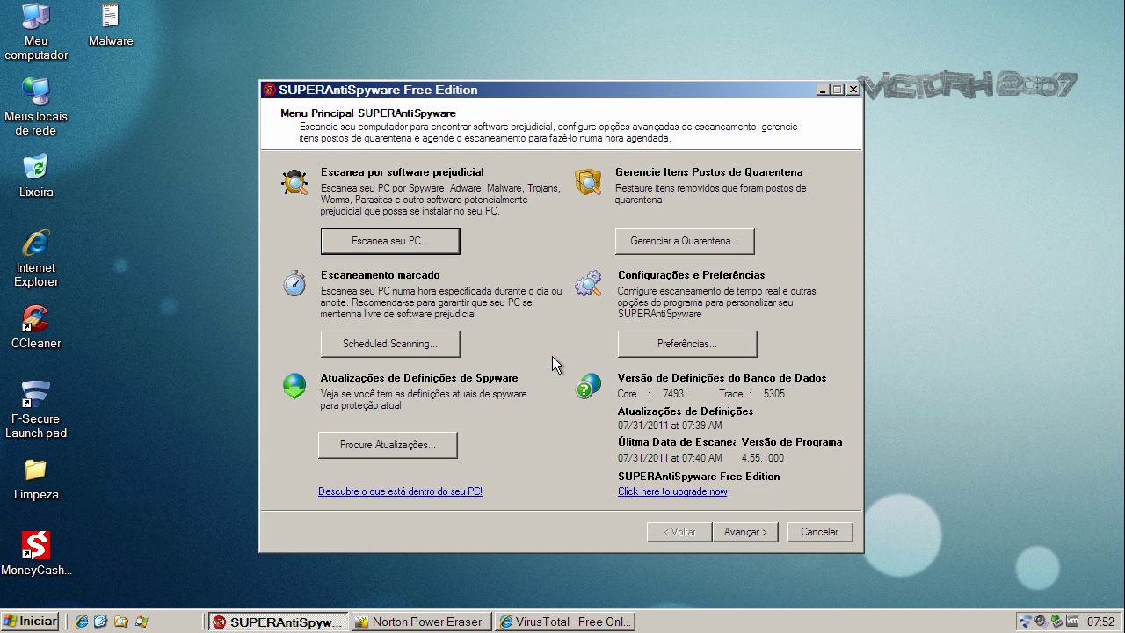
left_click(807, 532)
- Switch to Norton Power Eraser and review the full list of detected and suspicious items
left_click(290, 616)
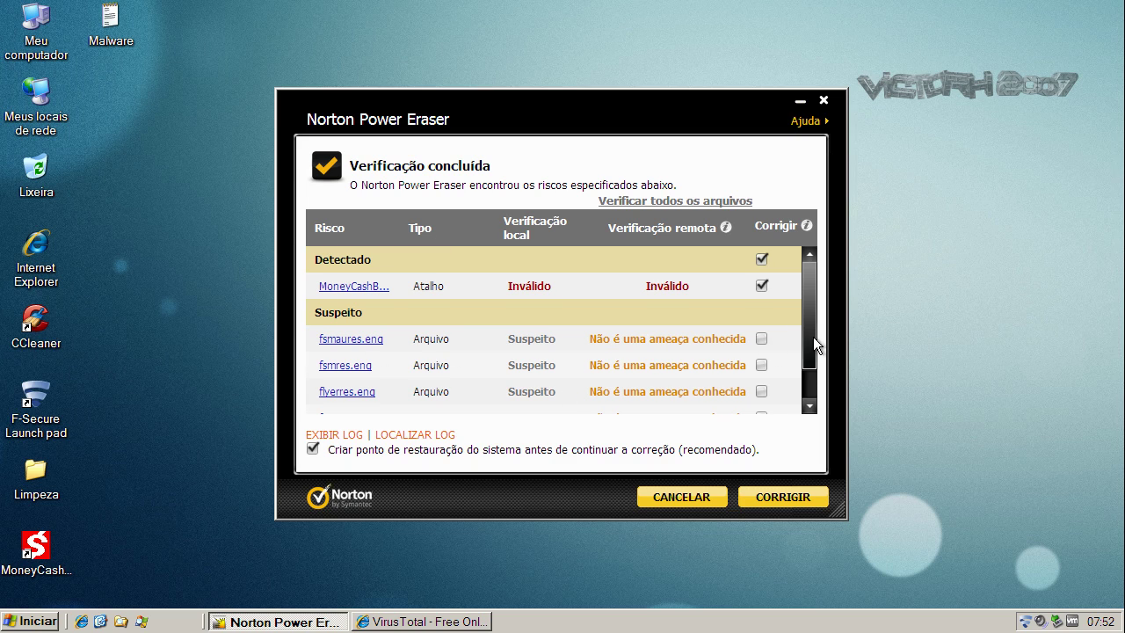
left_click_drag(813, 336, 819, 381)
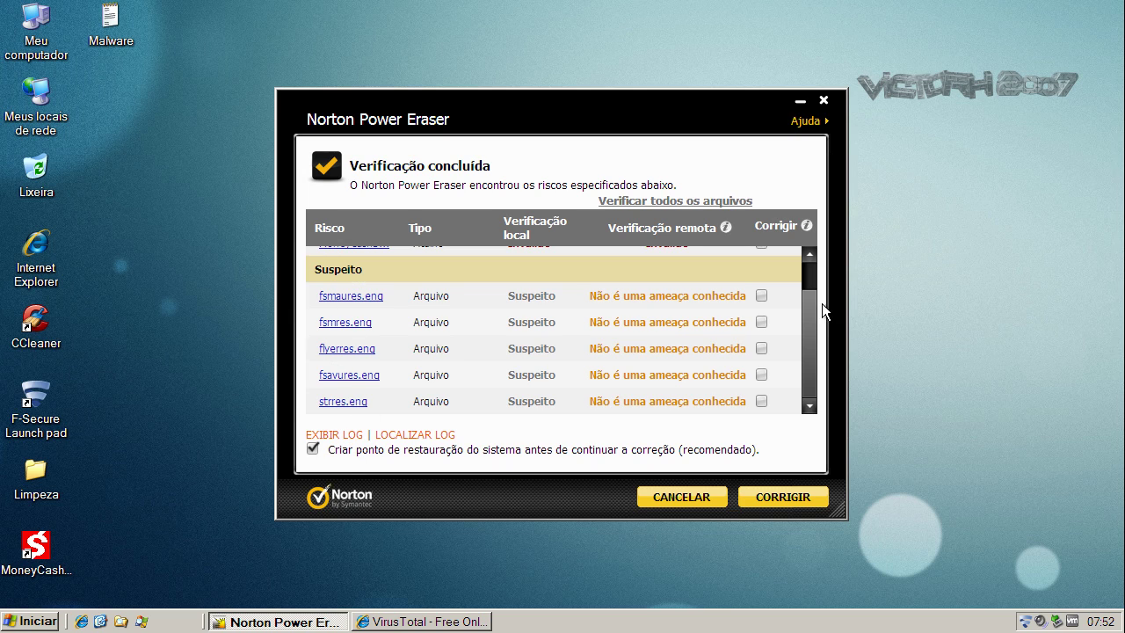
left_click_drag(813, 310, 812, 251)
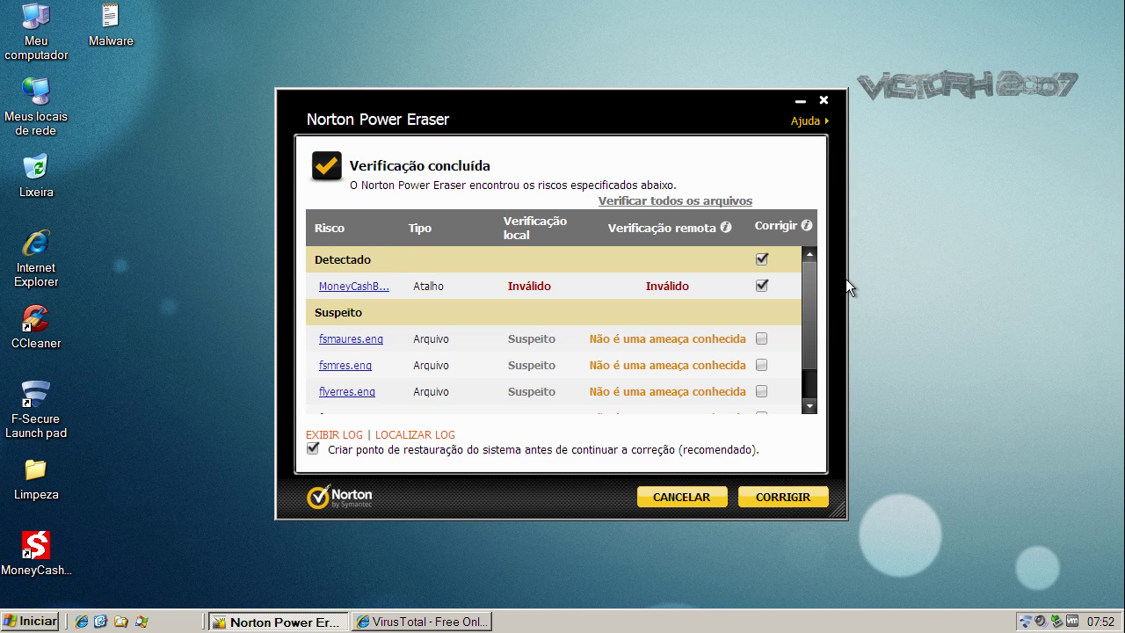
- Launch MoneyCashBAR from its desktop shortcut to inspect it, and cancel its login dialog
left_click(33, 551)
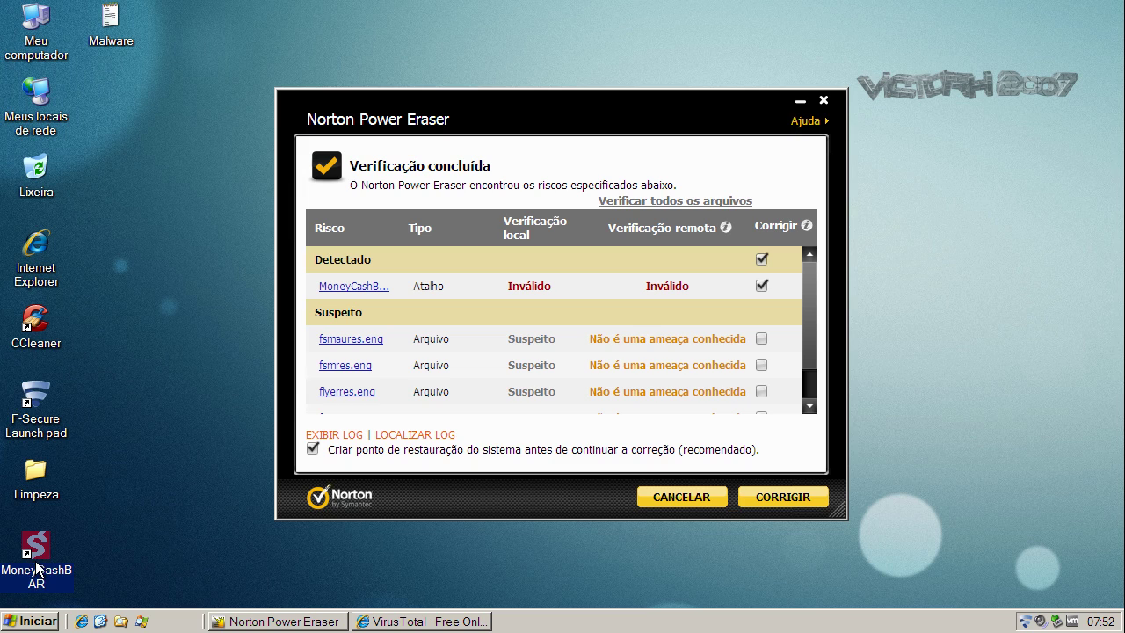
double_click(39, 554)
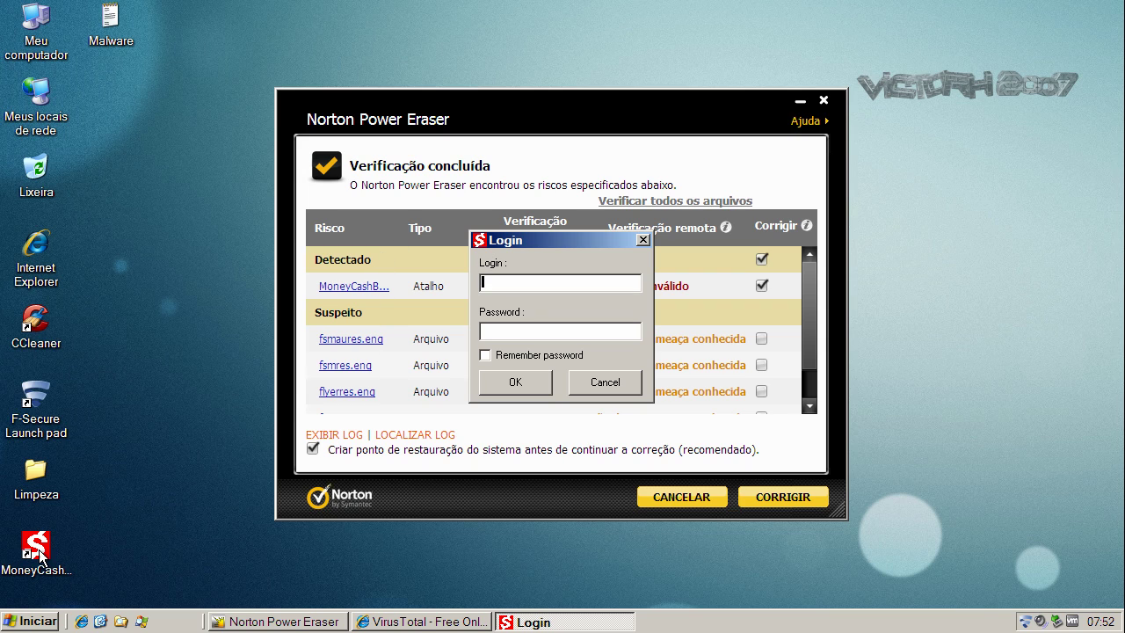
left_click(599, 383)
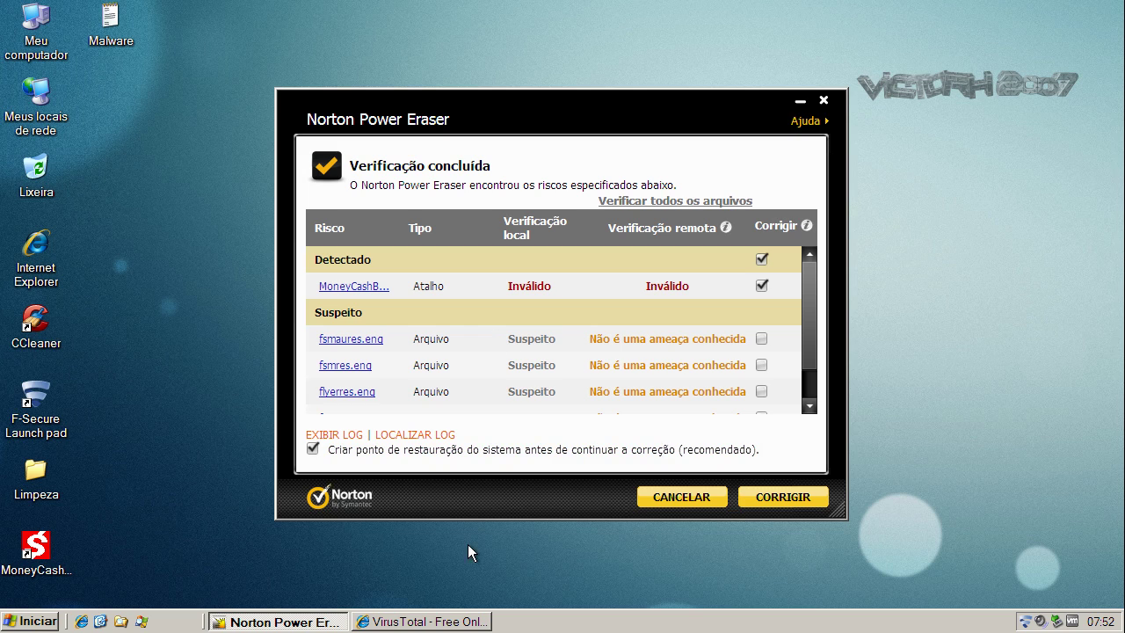
- Check the MoneyCashBAR shortcut's location, and highlight the file name MoneyCashBAR,2.exe in the VirusTotal report in Internet Explorer
left_click(45, 571)
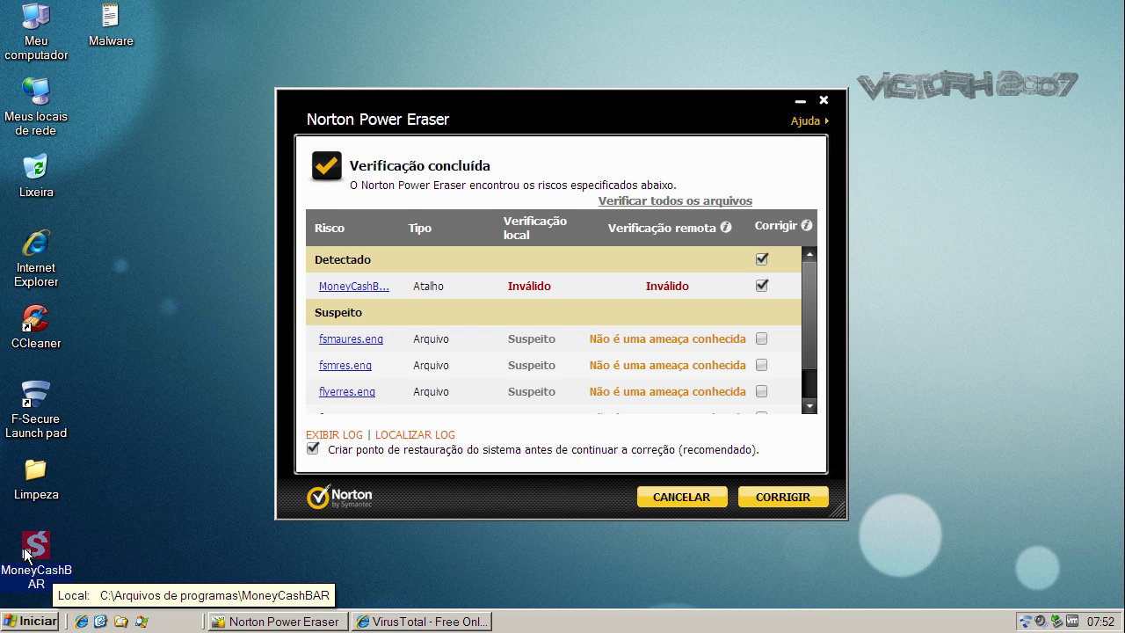
left_click(437, 622)
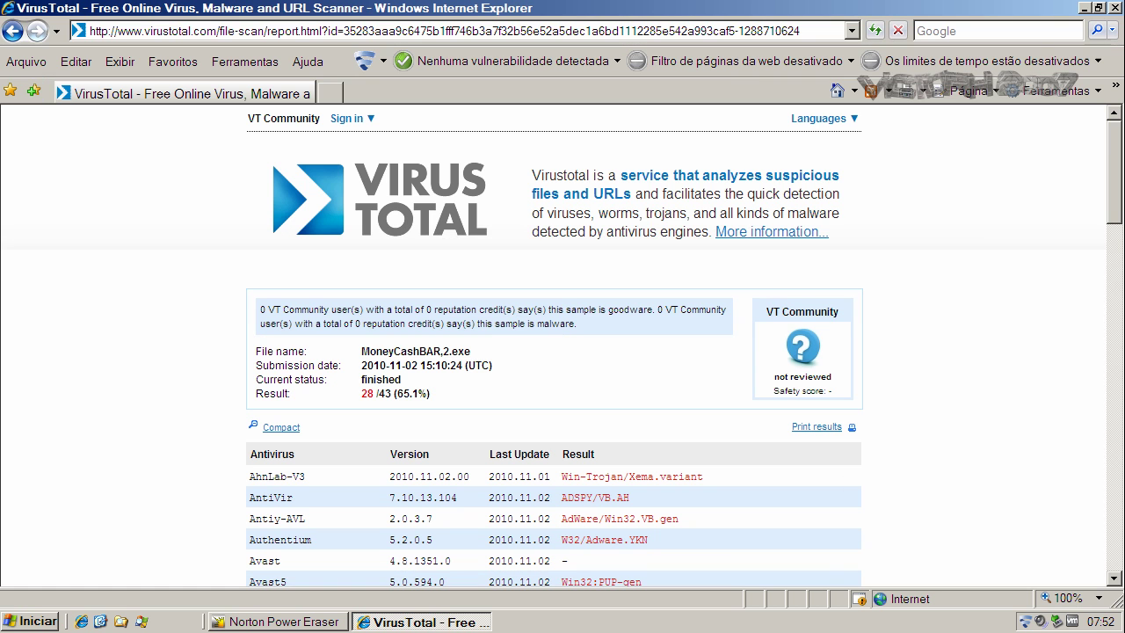
mouse_move(361, 352)
left_mouse_down()
mouse_move(496, 350)
mouse_move(362, 352)
left_mouse_up()
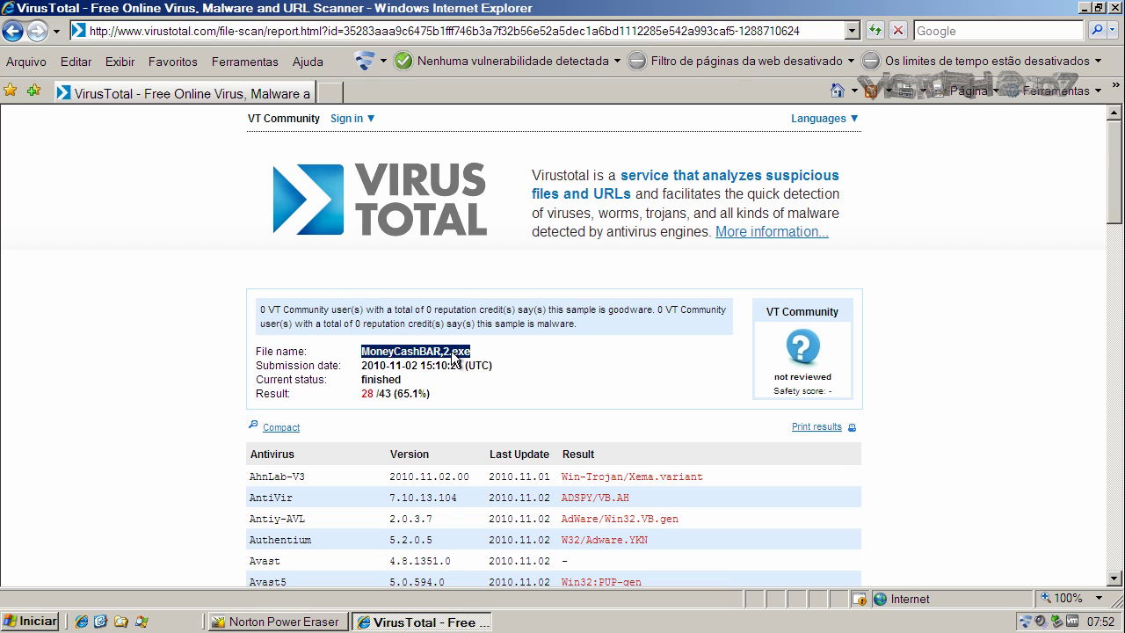
- Find F-Secure's entry in the MoneyCashBAR,2.exe detection table, highlight the engine's name and check its result
left_click_drag(1120, 193, 1120, 239)
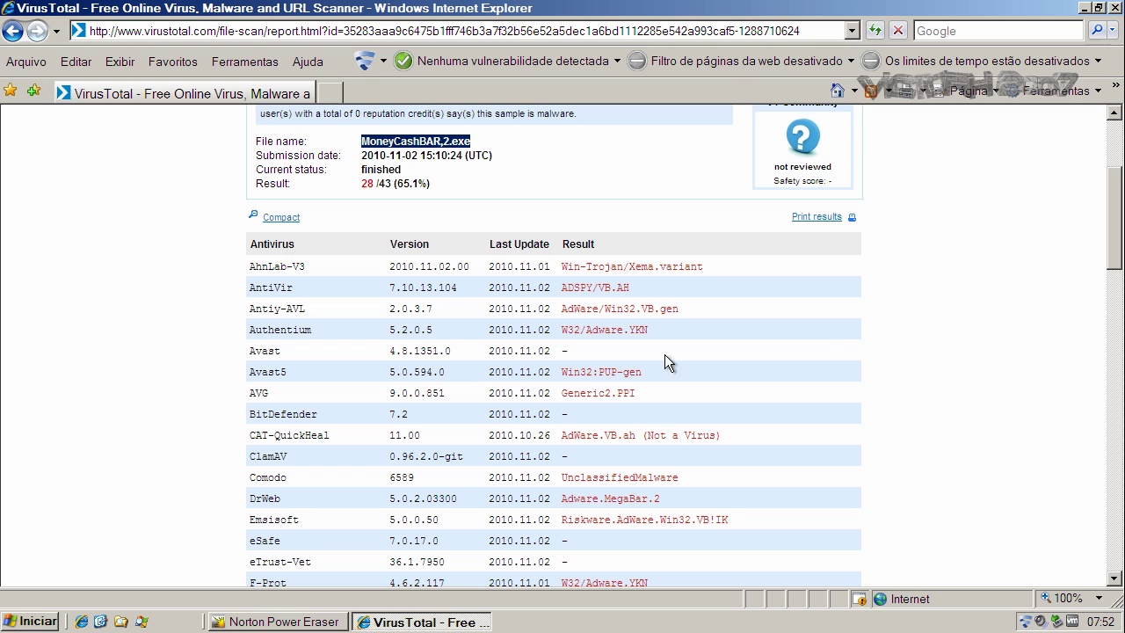
left_click_drag(1121, 246, 1120, 279)
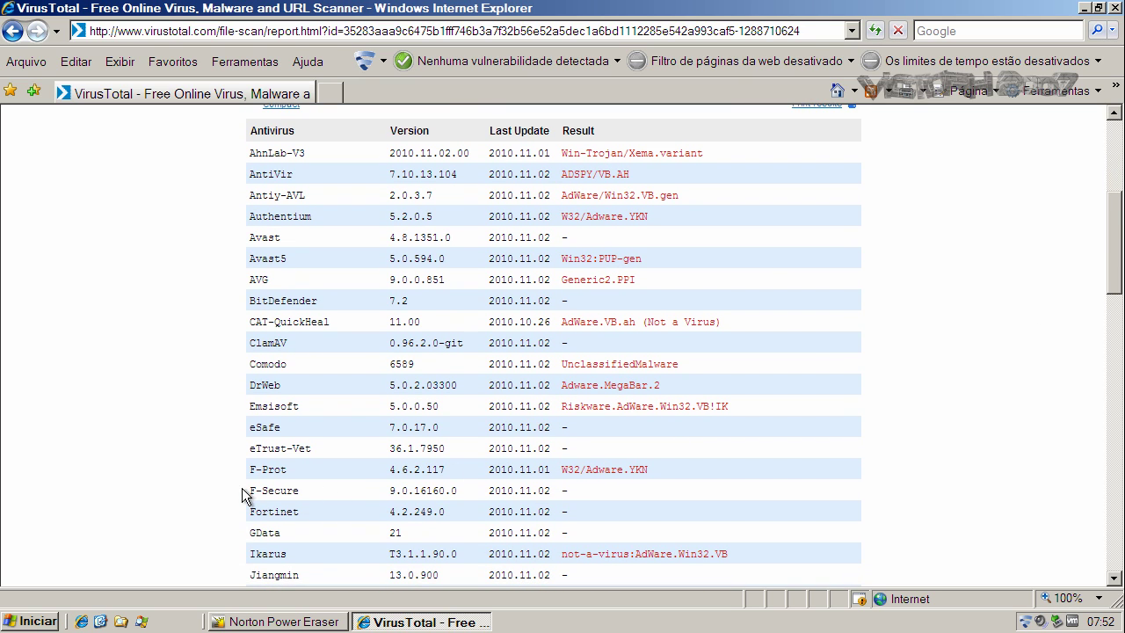
left_click_drag(251, 489, 299, 490)
left_click(582, 491)
- Highlight the detection names given by TheHacker and VirusBuster further down the report, and close Internet Explorer
left_click_drag(1115, 281, 1115, 399)
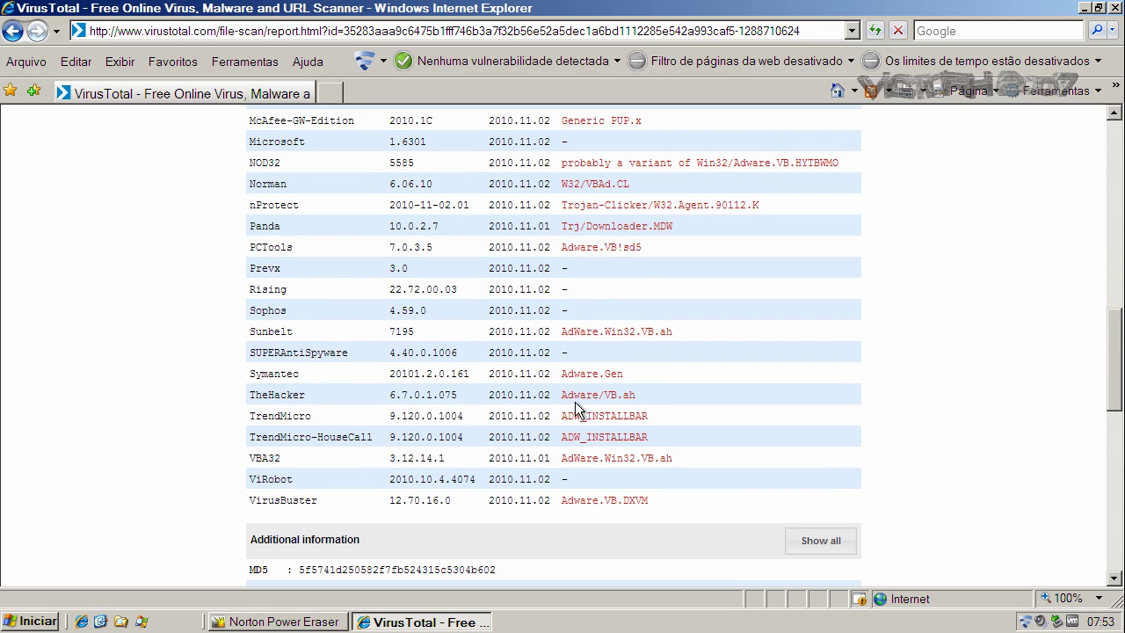
left_click_drag(562, 397, 631, 398)
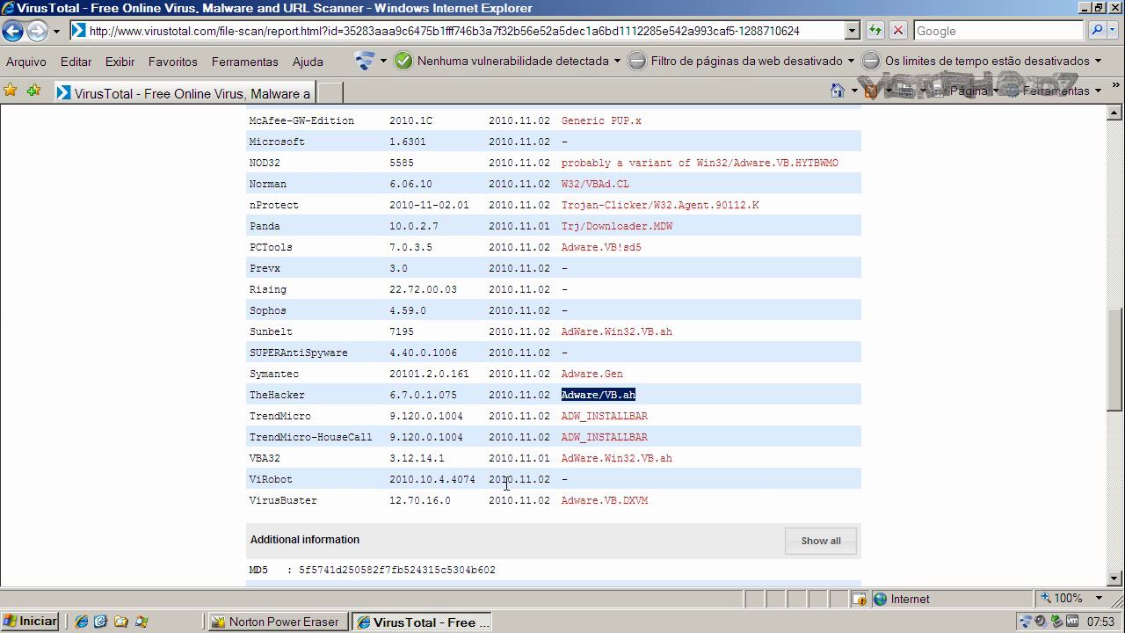
left_click_drag(562, 500, 623, 500)
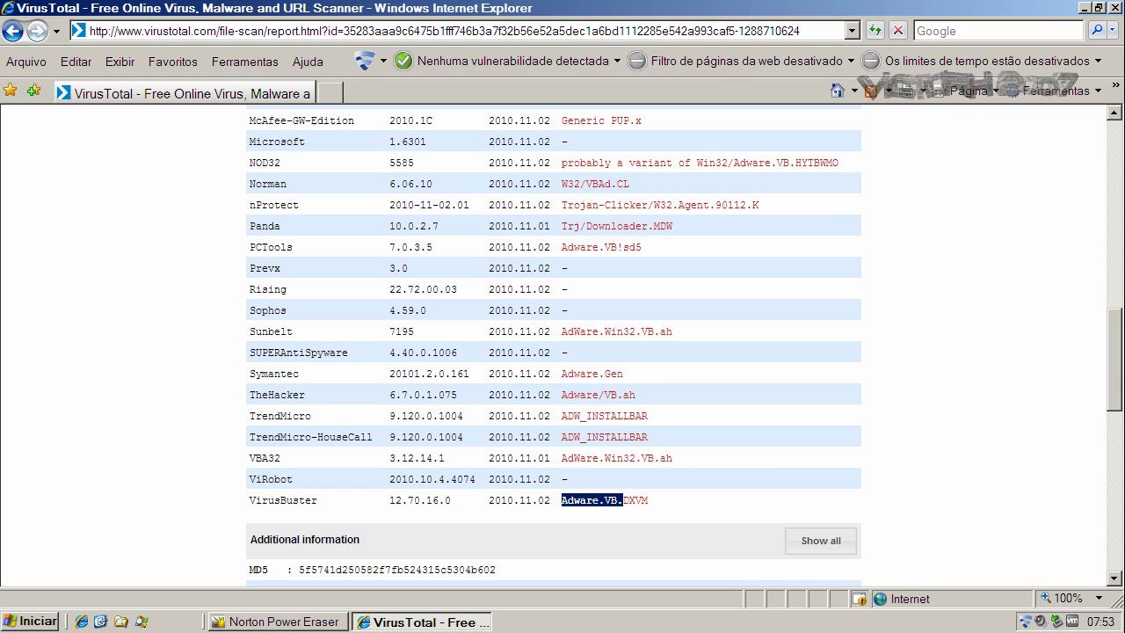
left_click_drag(1117, 369, 1116, 109)
left_click(1114, 9)
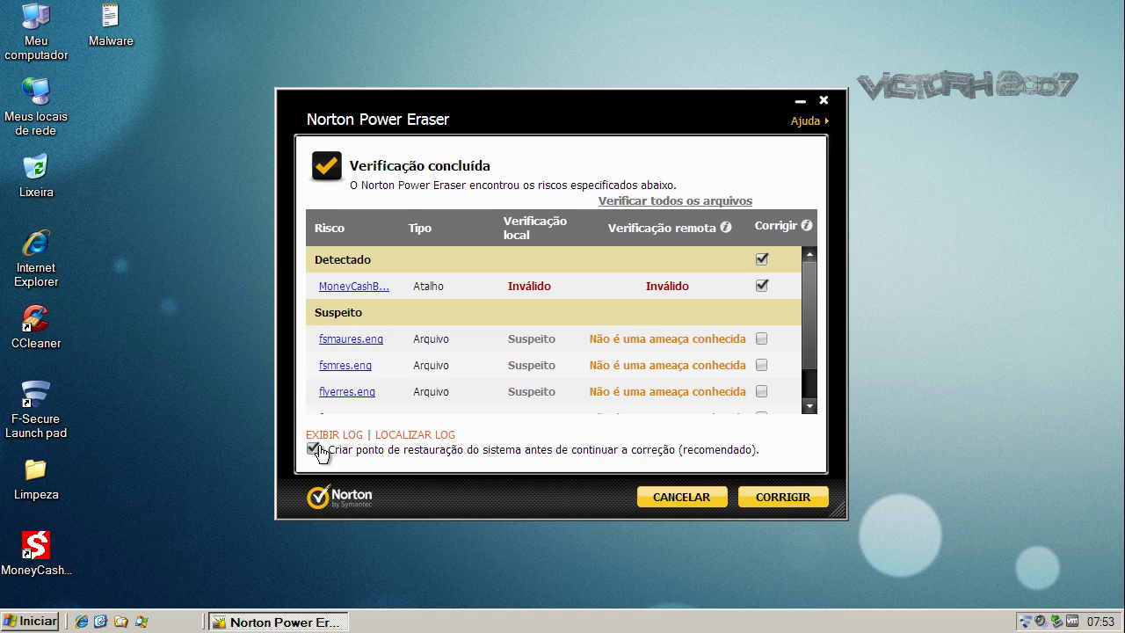
- Fix the detected MoneyCashBAR shortcut in Norton Power Eraser, choosing to restart the computer later and confirming the choice
left_click(781, 496)
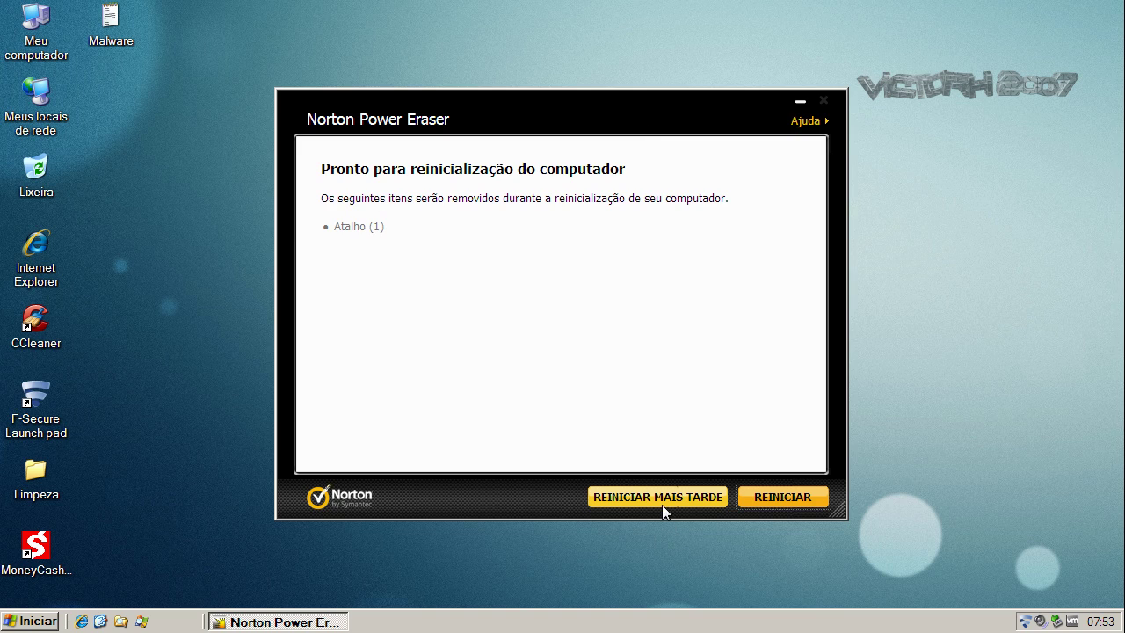
left_click(695, 502)
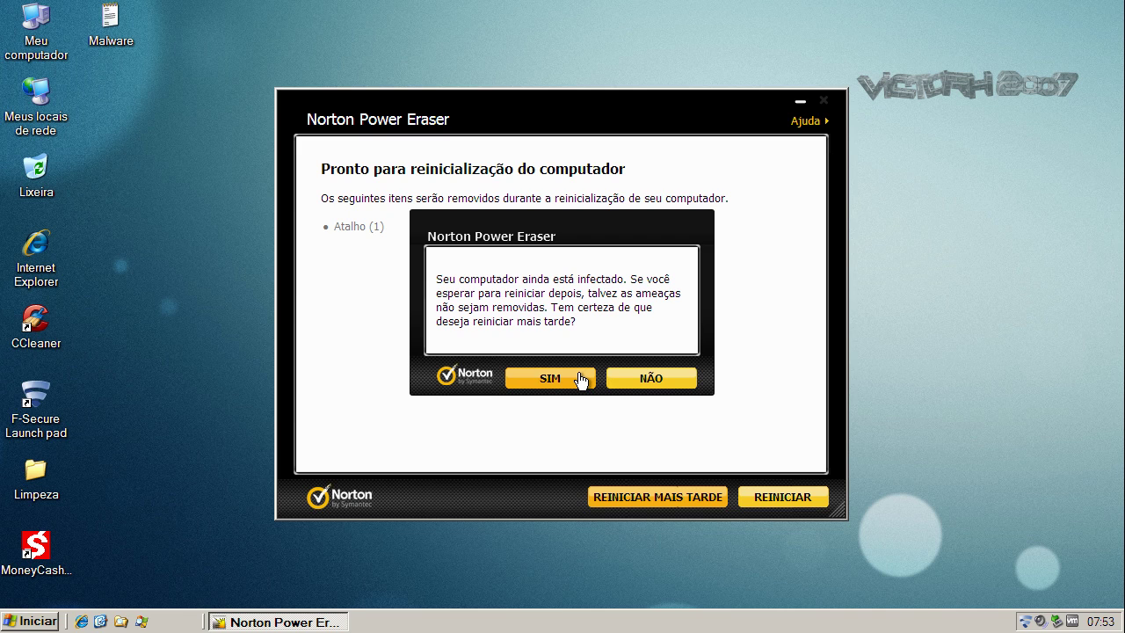
left_click(569, 376)
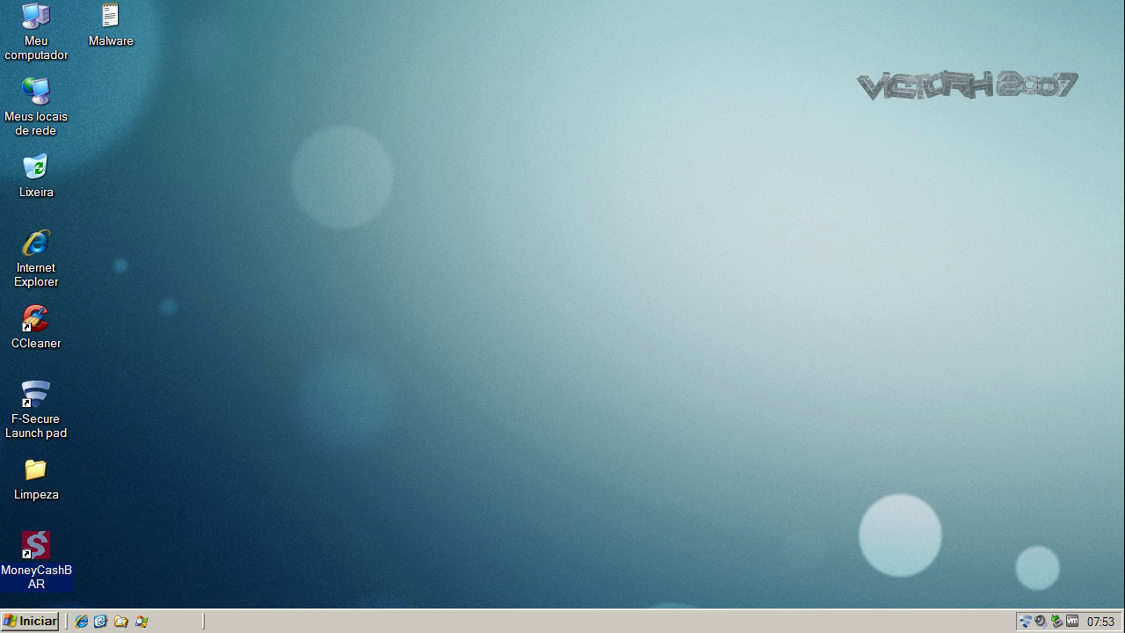
- Open the Limpeza folder and launch TDSSKiller, GMER (l0imopxd) and the BitDefender TDSS removal tool to scan for rootkits
double_click(34, 470)
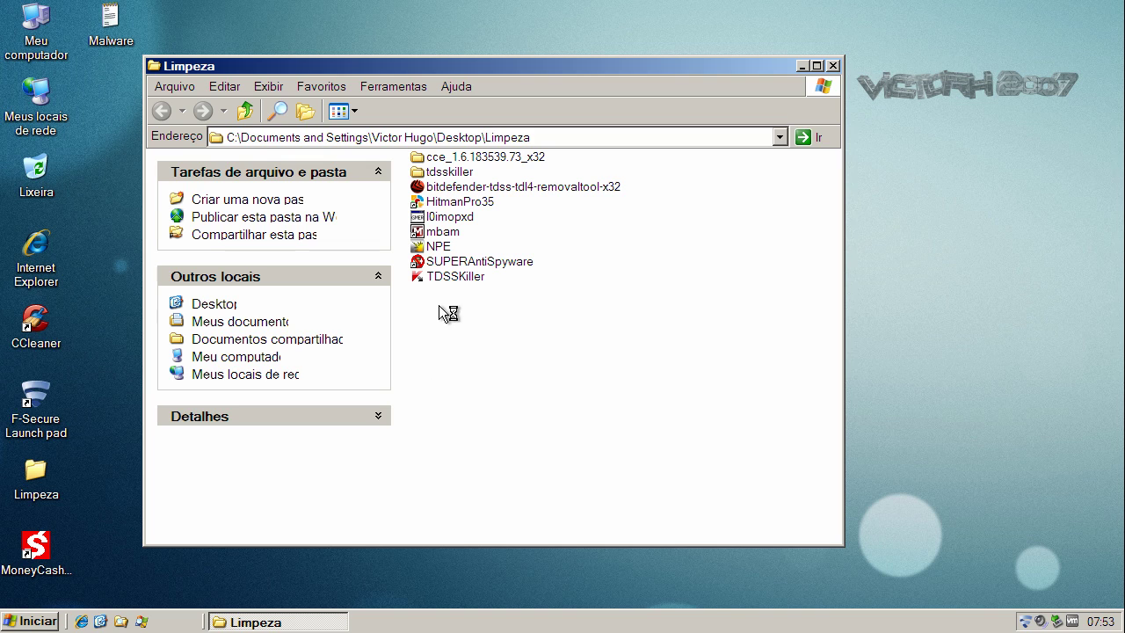
left_click(446, 278)
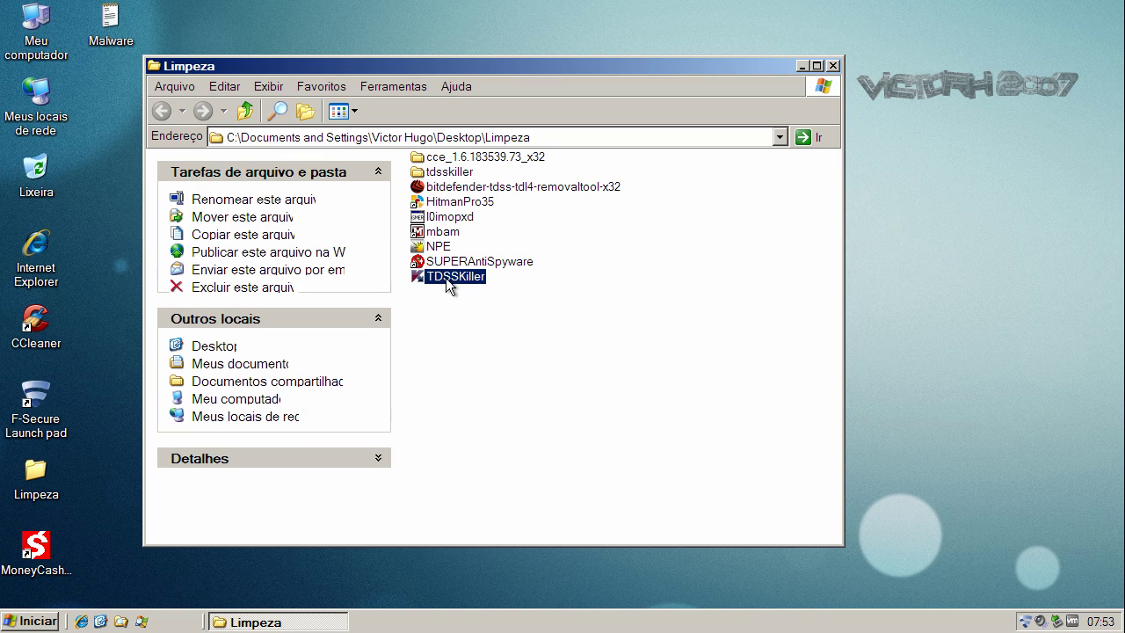
left_click(448, 219)
left_click(494, 187)
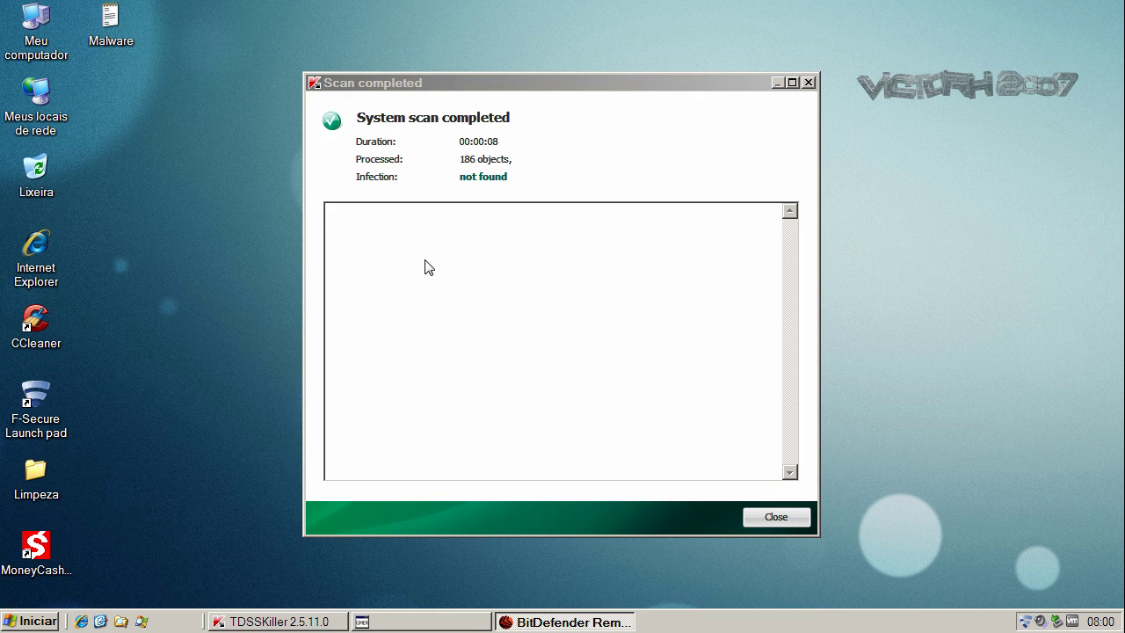
- Dismiss the completed system scan report and close TDSSKiller
left_click(774, 518)
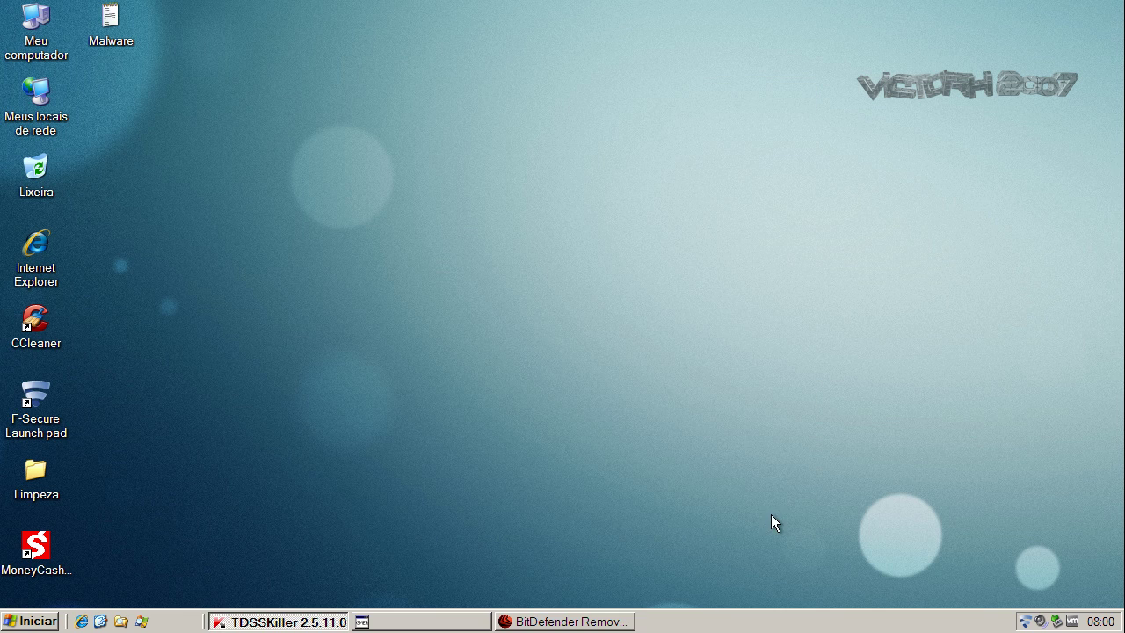
right_click(299, 621)
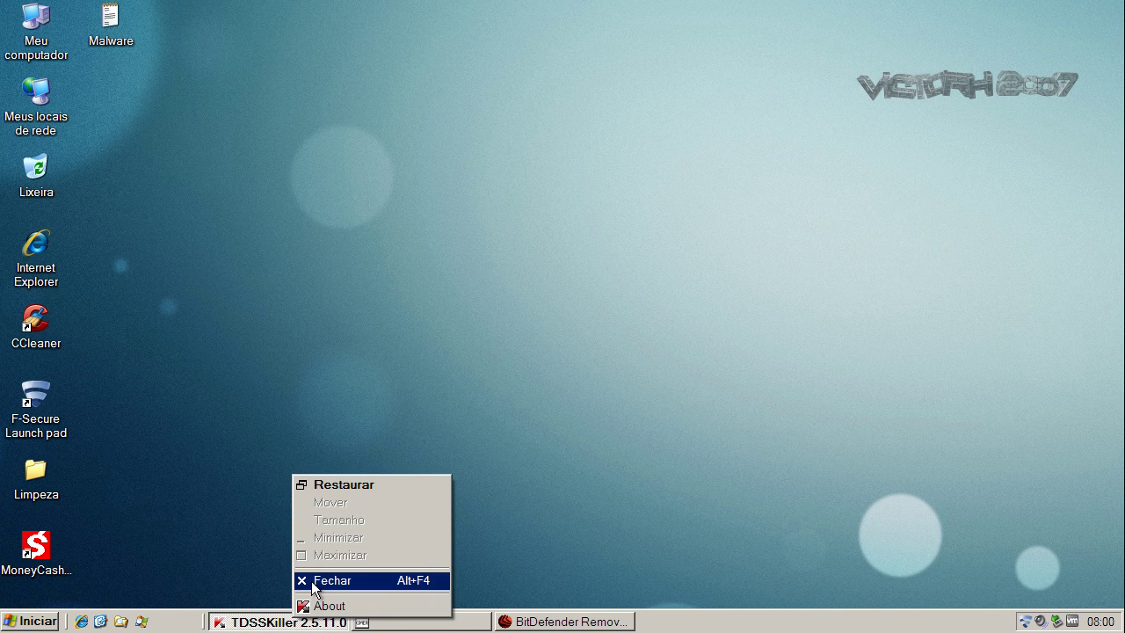
left_click(308, 581)
- Review the scan results in GMER and in BitDefender Removal Tool, closing each program
left_click(285, 615)
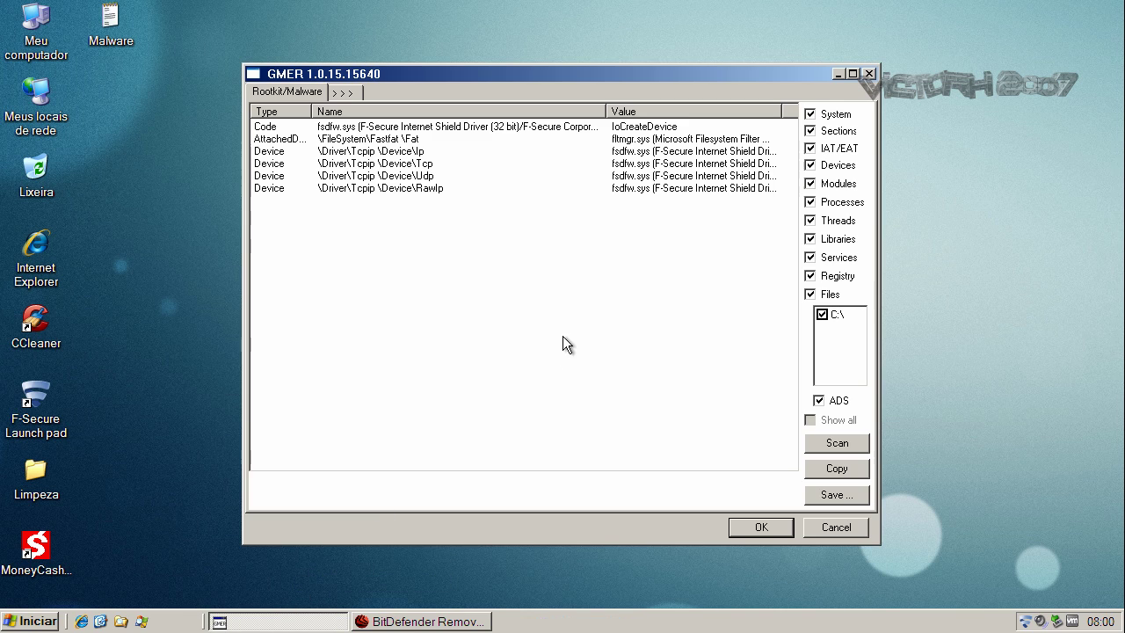
left_click(829, 526)
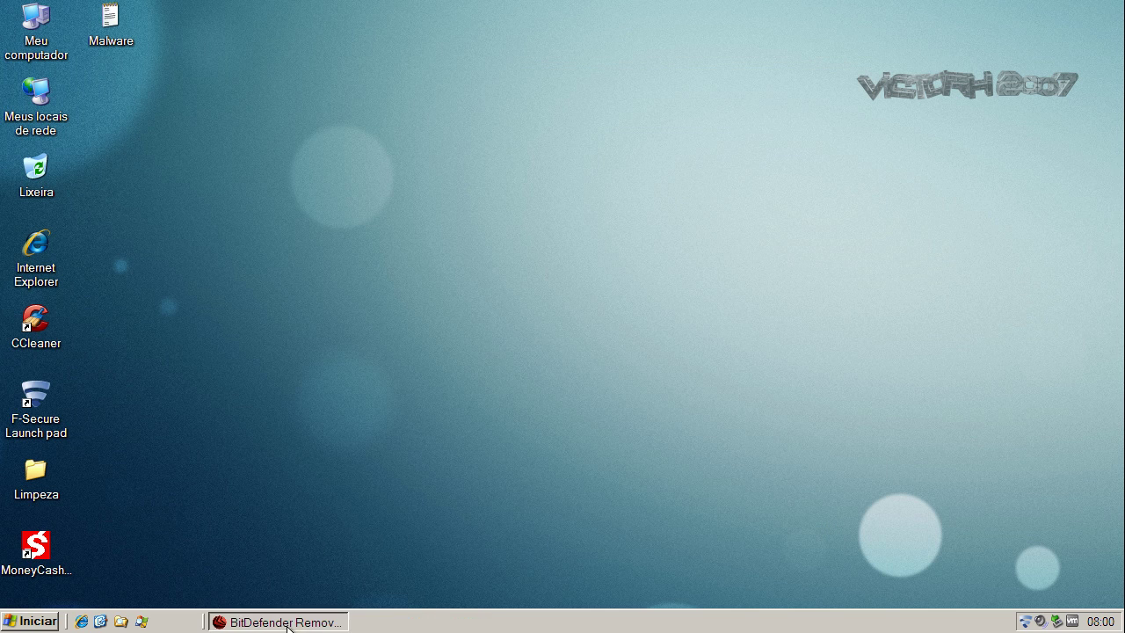
left_click(287, 623)
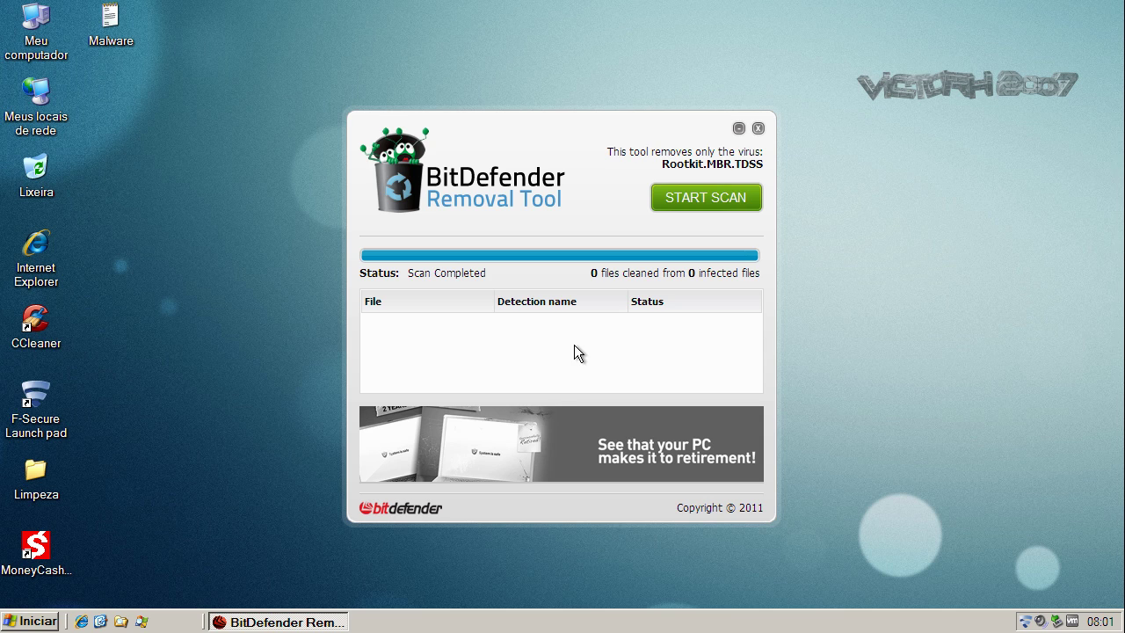
left_click(758, 128)
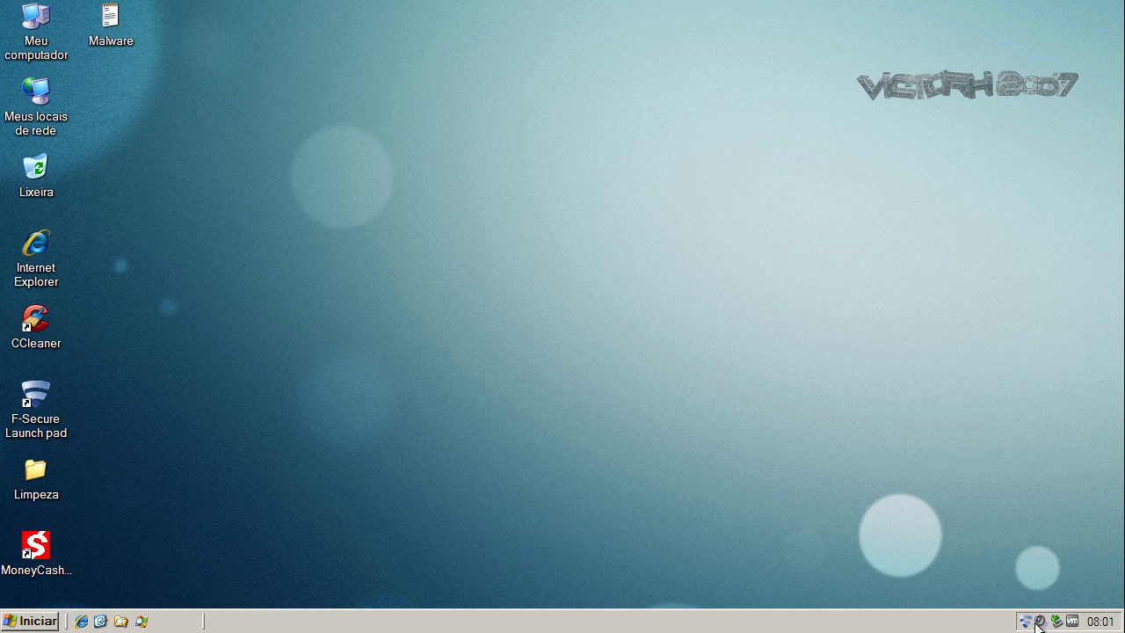